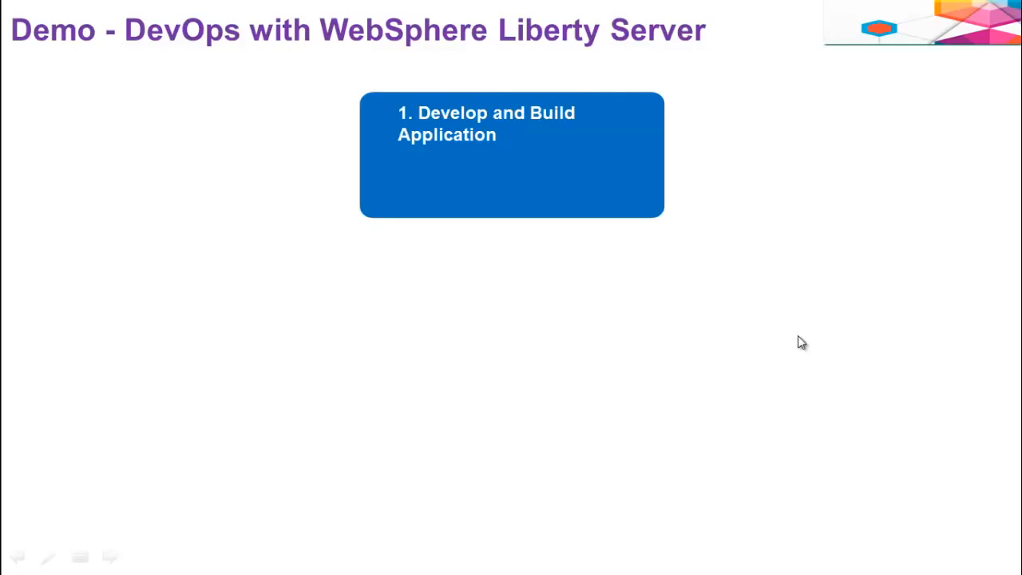
pyautogui.click(797, 335)
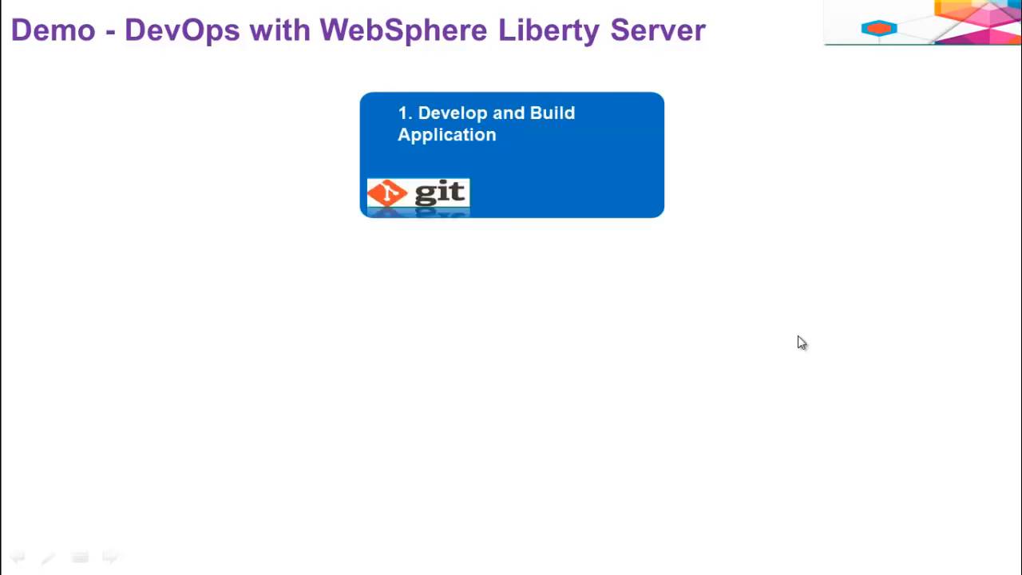
pyautogui.click(798, 336)
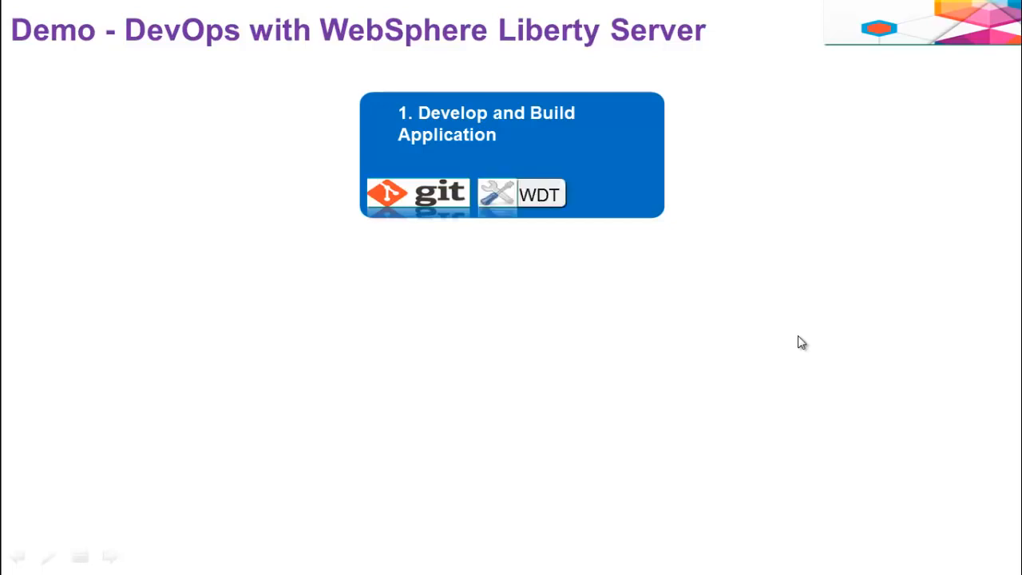
pyautogui.click(801, 342)
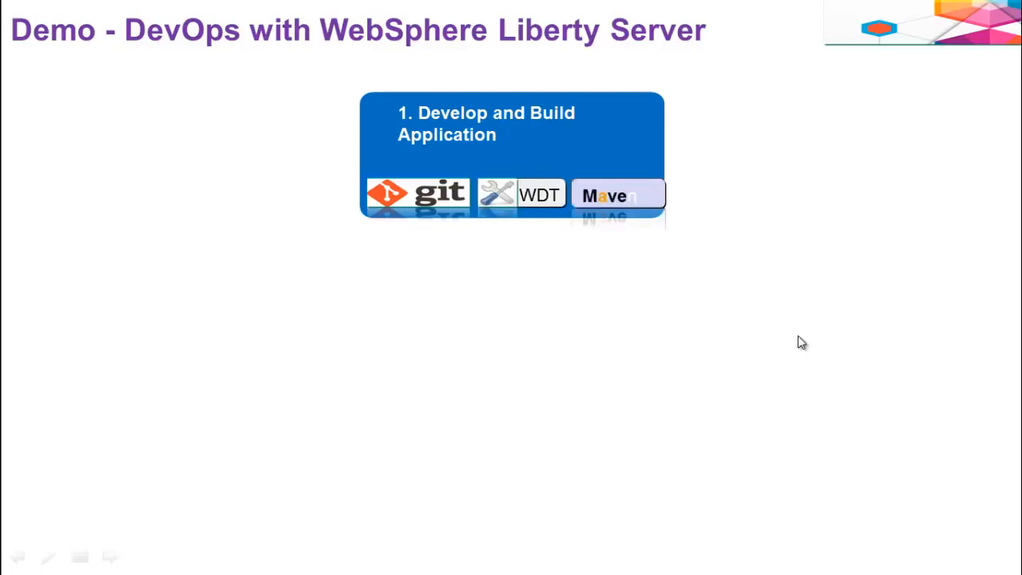
pyautogui.click(802, 343)
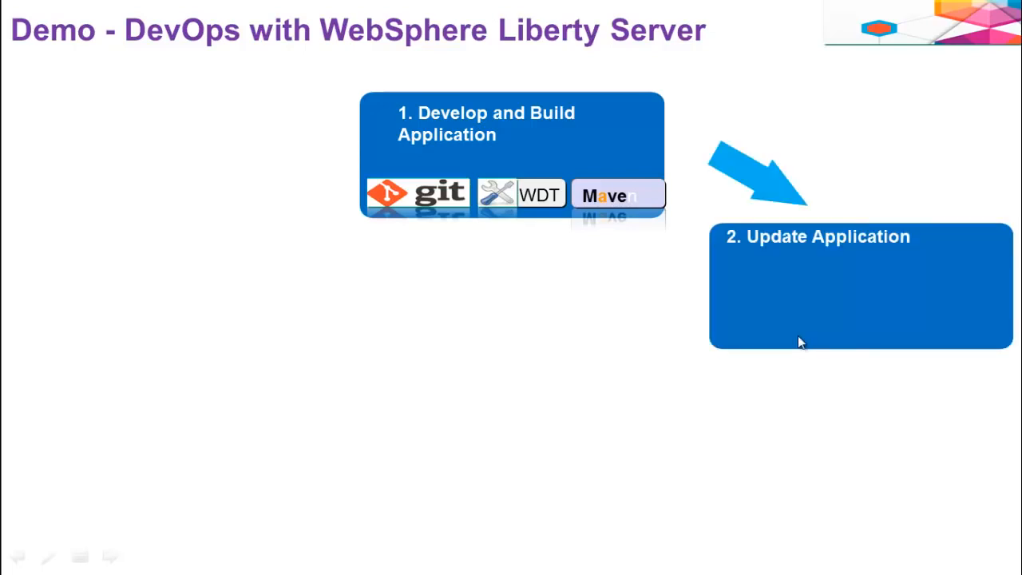
pyautogui.click(800, 342)
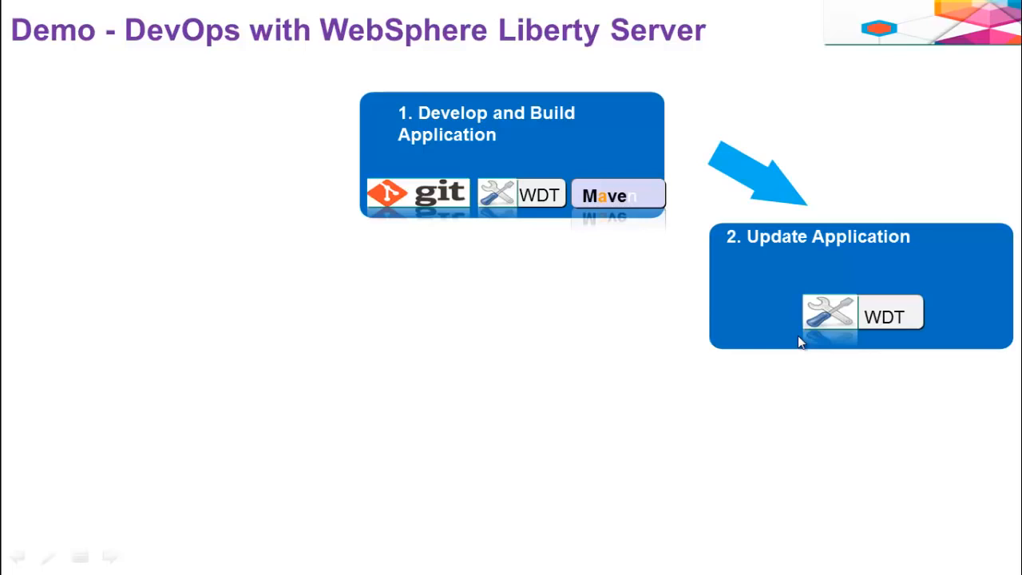
pyautogui.click(800, 342)
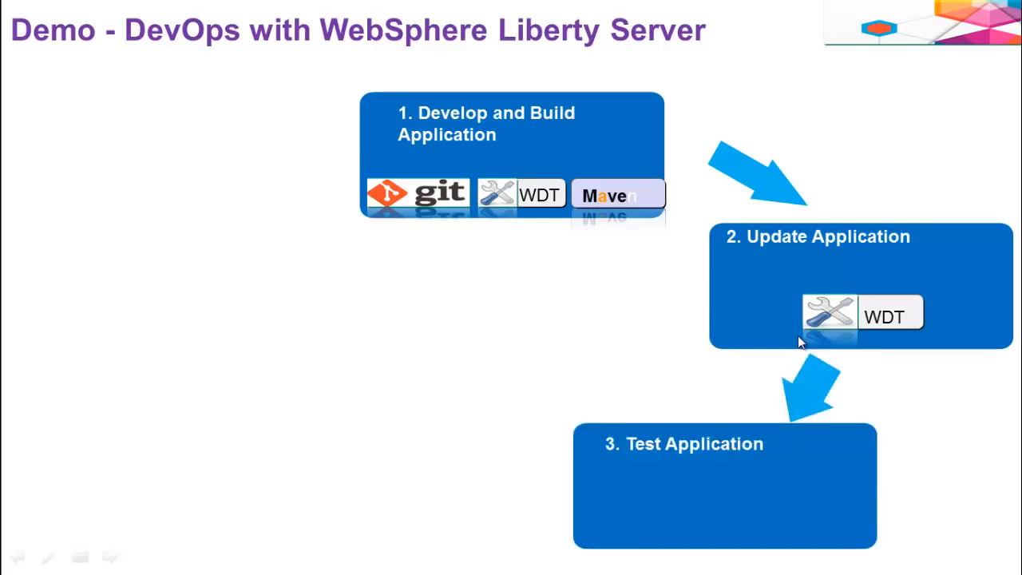
pyautogui.click(799, 338)
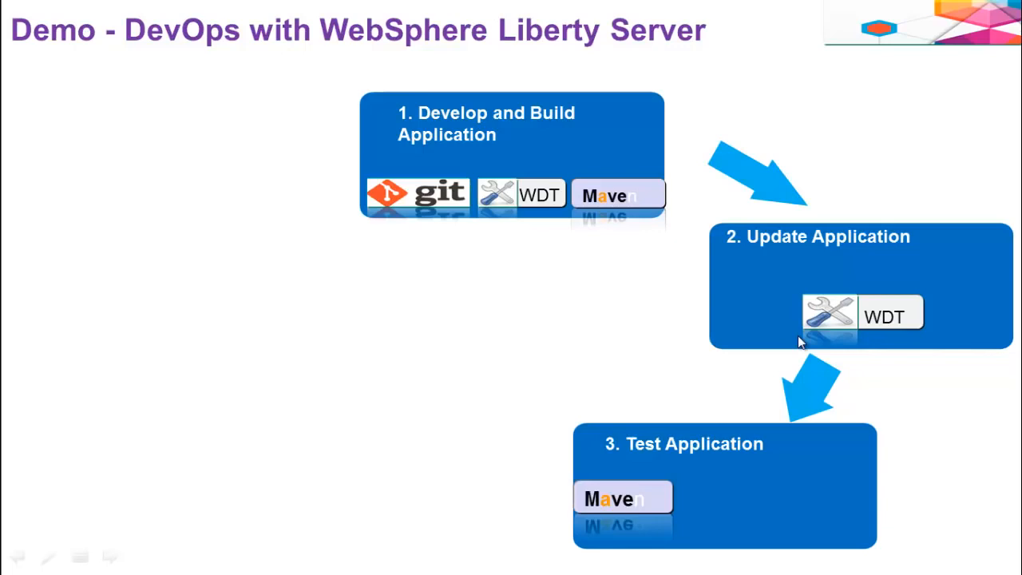
pyautogui.click(800, 340)
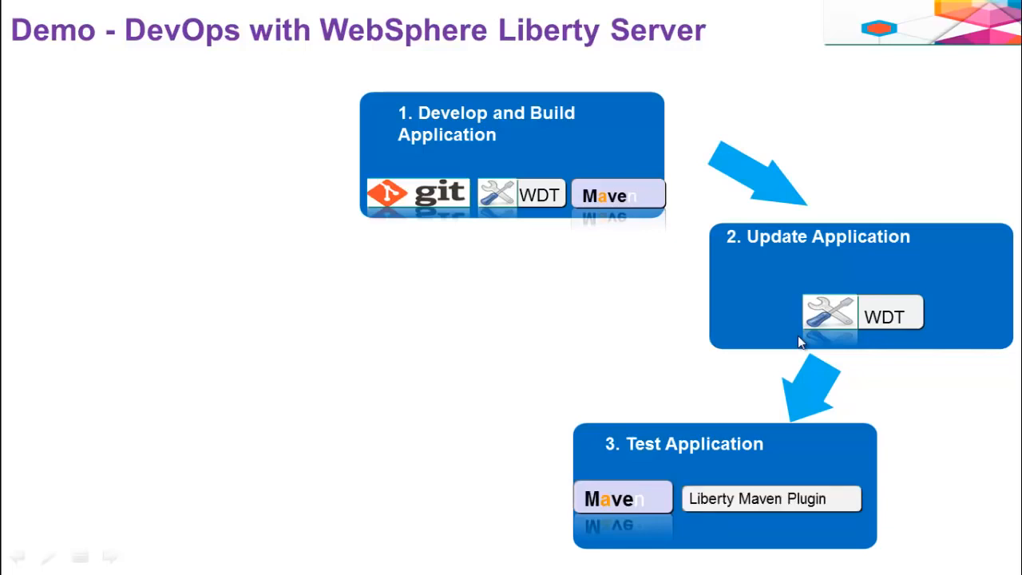
pyautogui.click(800, 342)
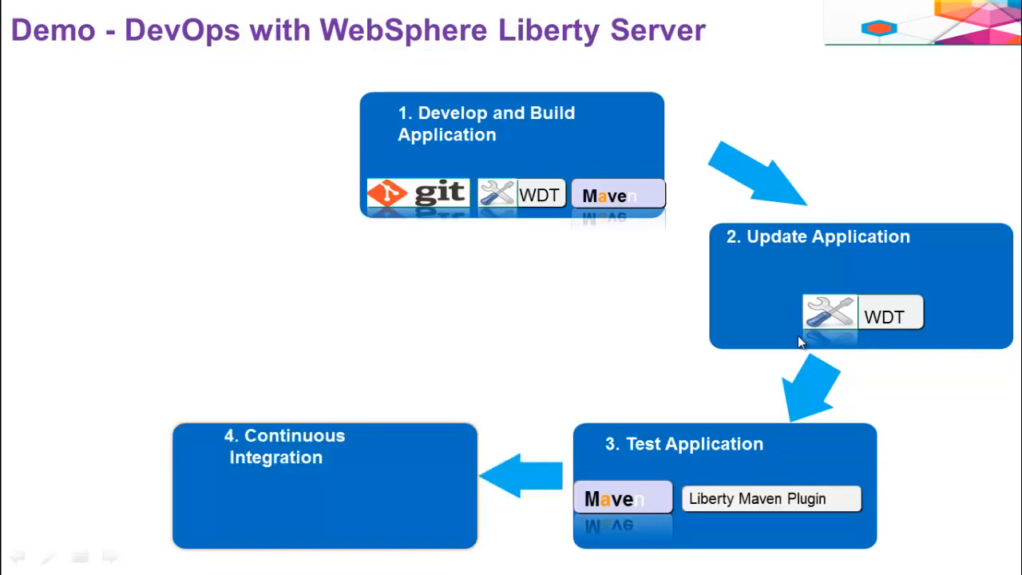
pyautogui.click(799, 340)
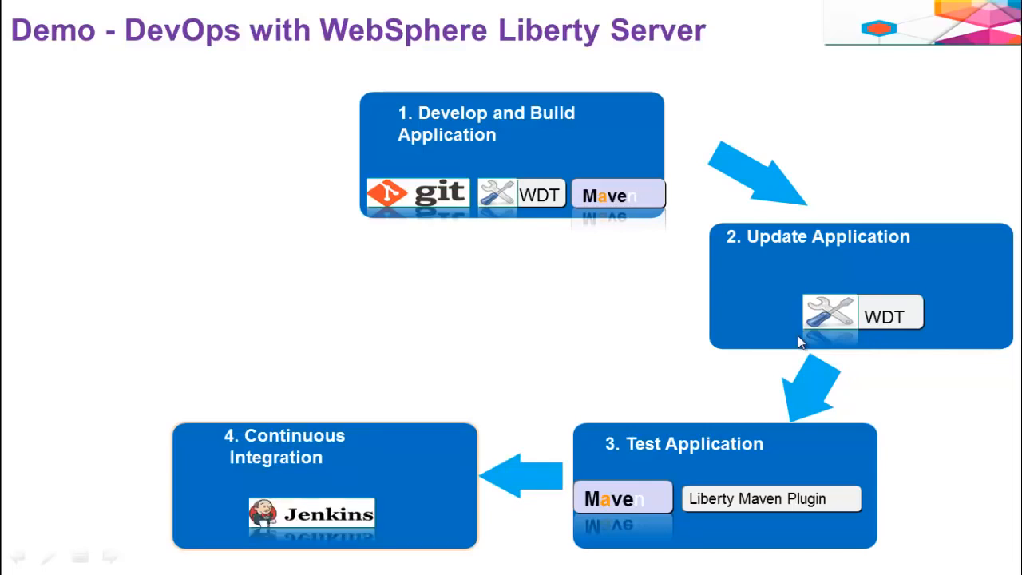
pyautogui.click(798, 337)
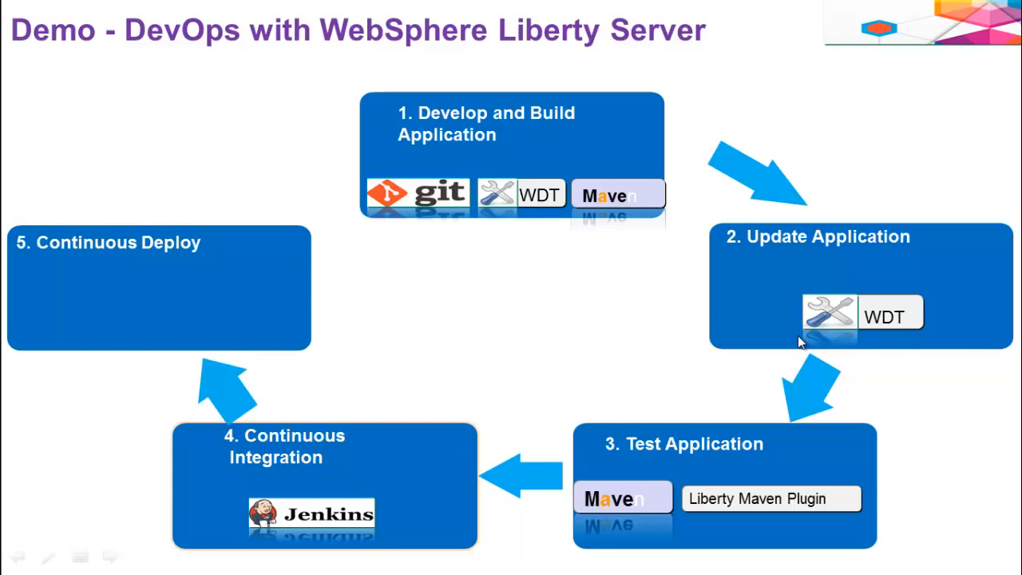
pyautogui.click(798, 341)
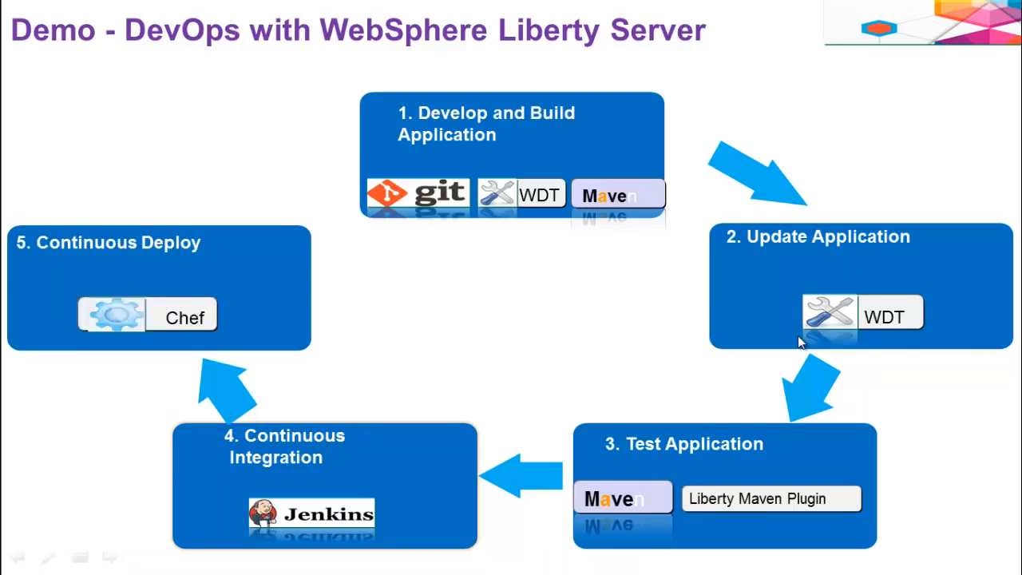
pyautogui.click(798, 340)
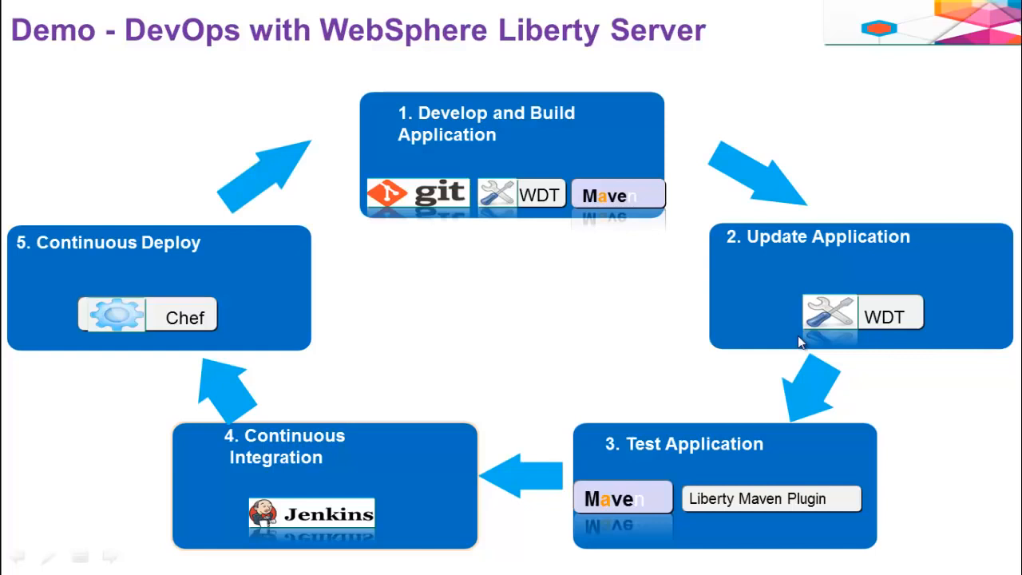
pyautogui.click(800, 342)
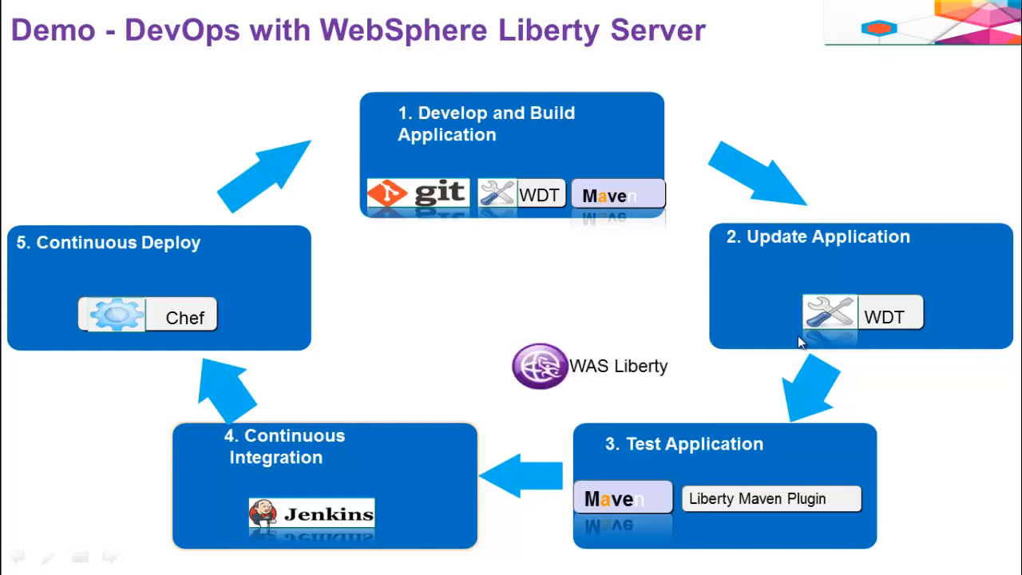
pyautogui.click(799, 339)
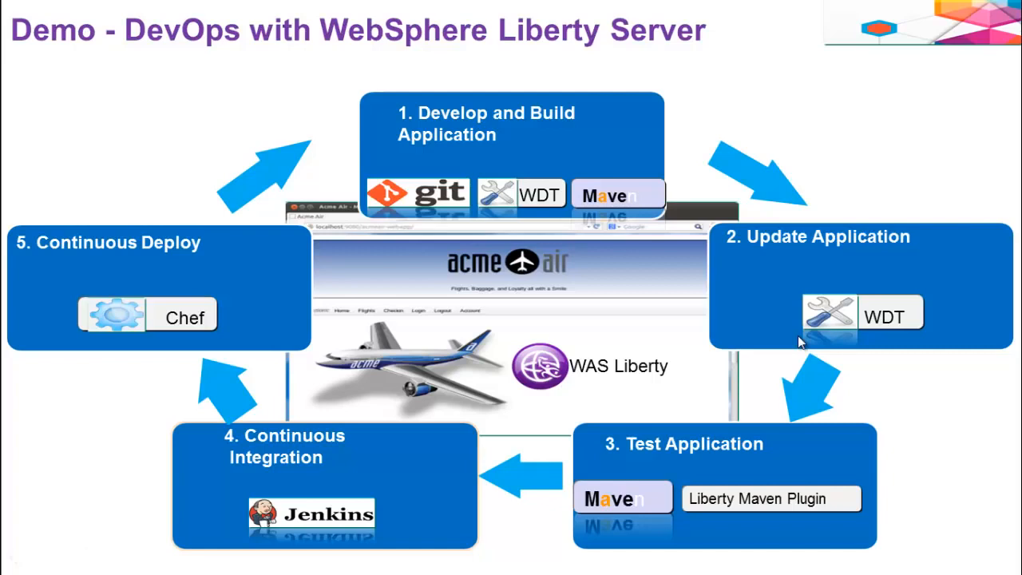
pyautogui.click(797, 335)
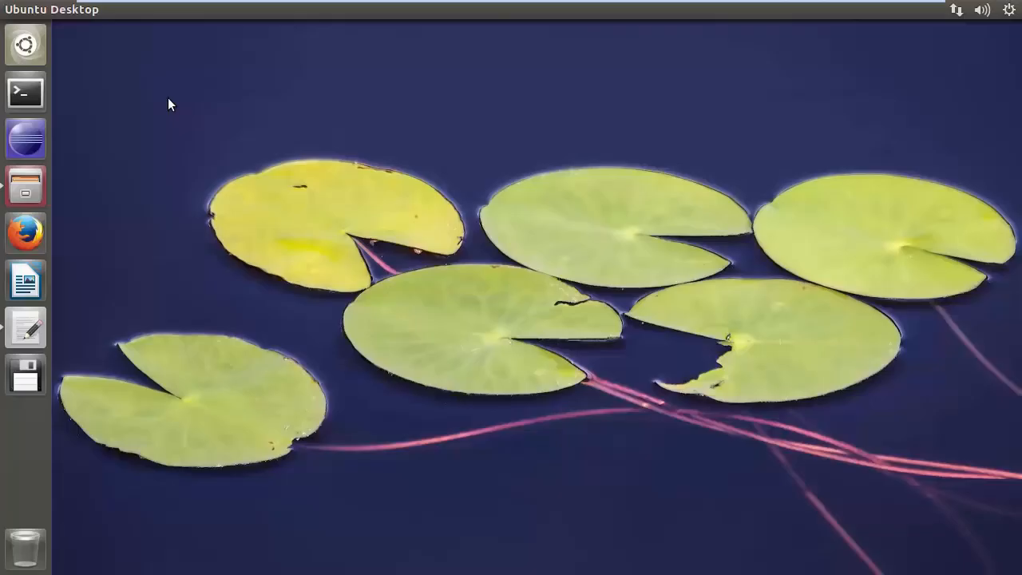
# Launch Eclipse and accept the /home/liberty/workspace workspace
pyautogui.click(27, 142)
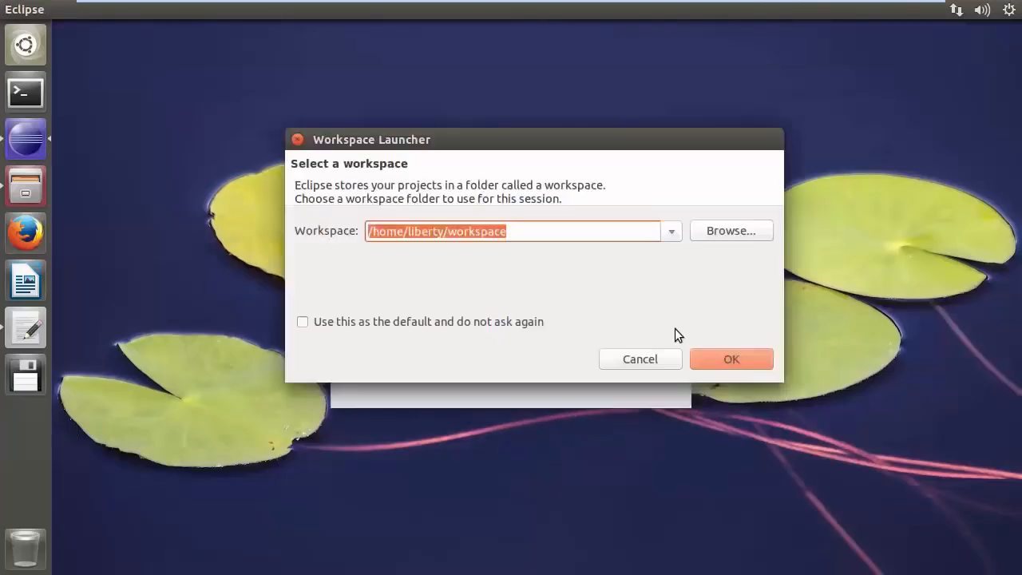
pyautogui.click(719, 355)
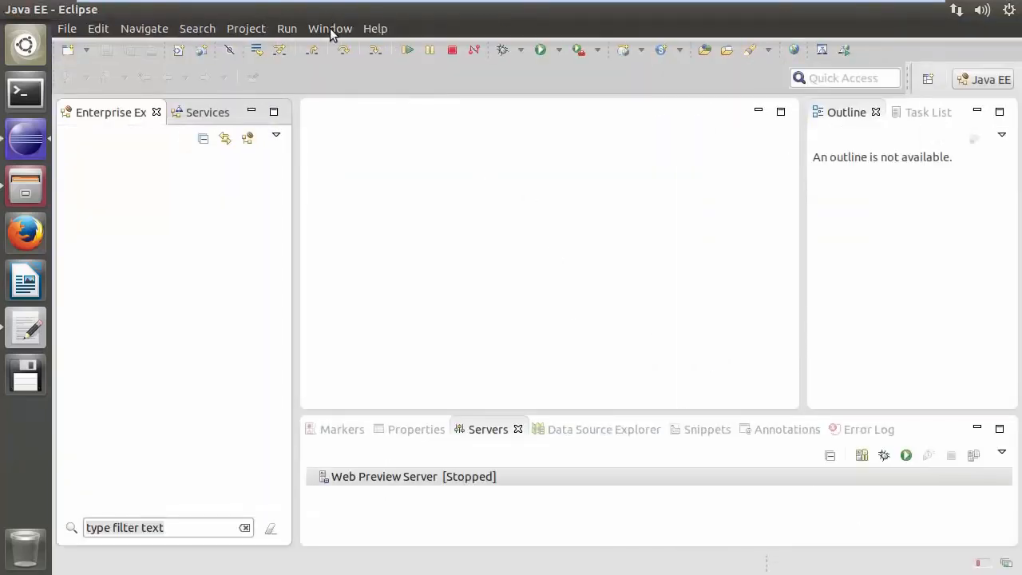
# In Preferences, set all Maven values for the Java EE Maven Project Settings and save the preferences
pyautogui.click(330, 28)
pyautogui.click(380, 292)
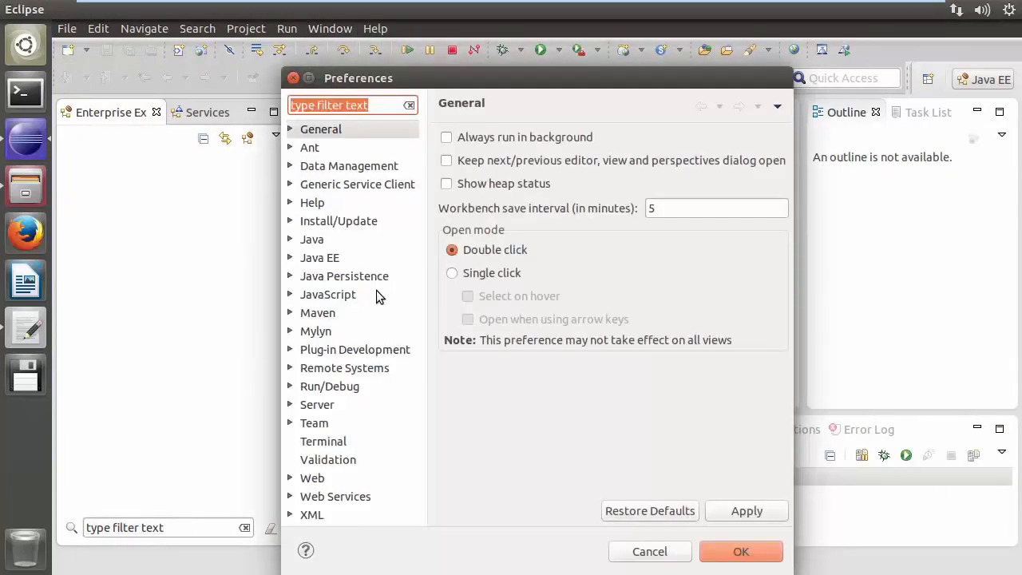
pyautogui.click(290, 257)
pyautogui.click(299, 276)
pyautogui.click(354, 295)
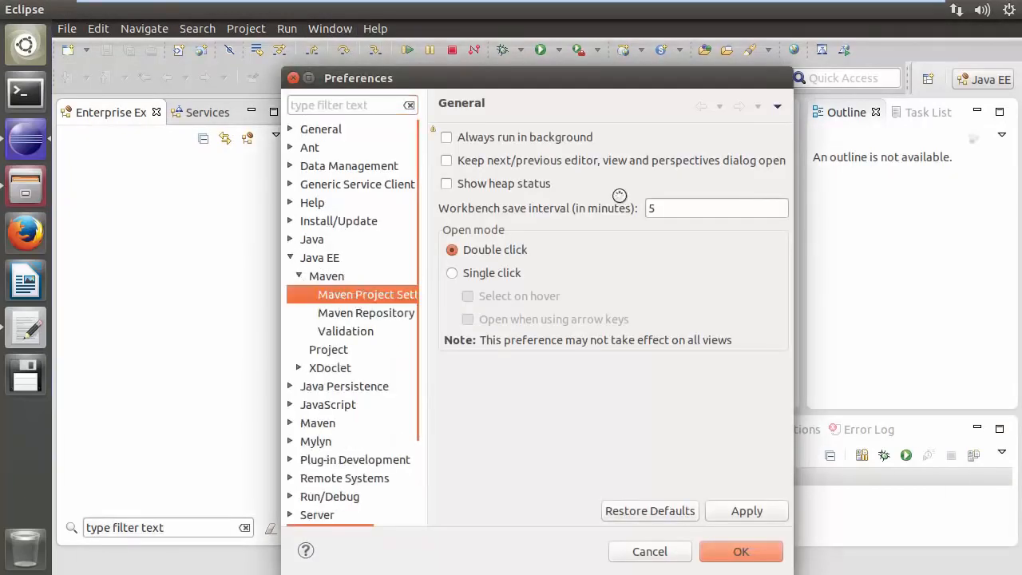
pyautogui.doubleClick(607, 79)
pyautogui.click(933, 84)
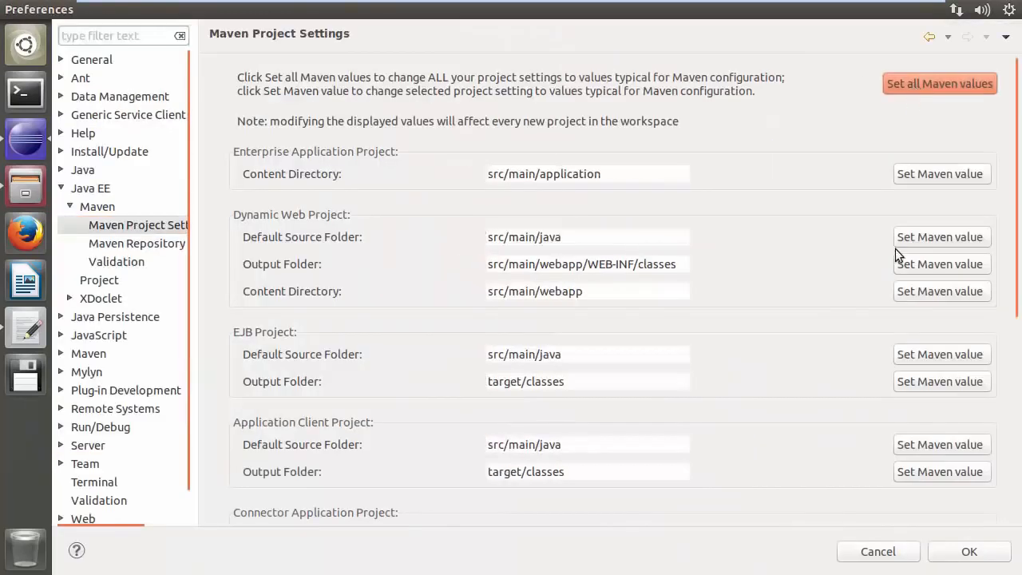
pyautogui.click(965, 551)
# Open the Git Repositories view from the Git view category
pyautogui.click(329, 29)
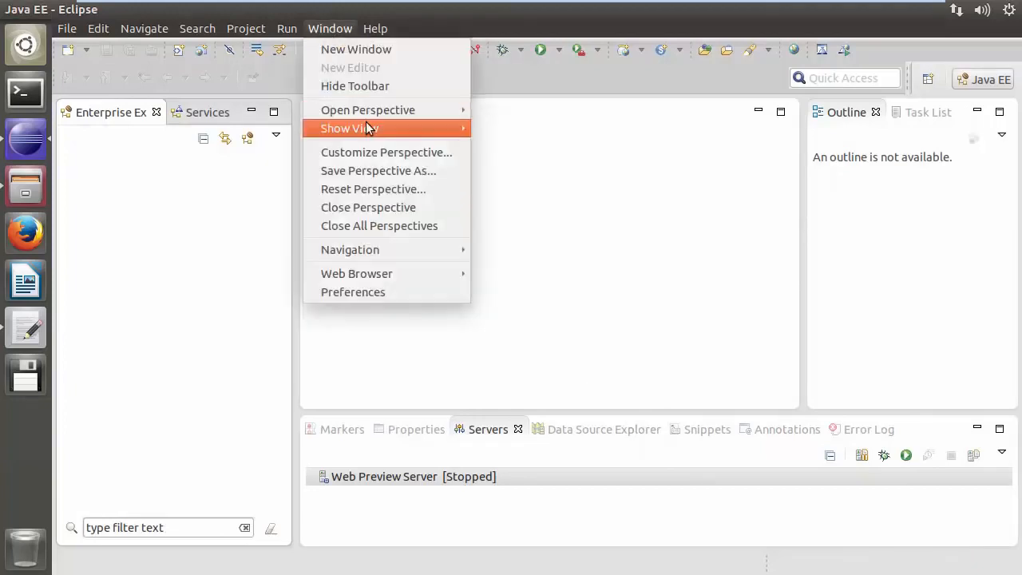
pyautogui.moveTo(367, 128)
pyautogui.click(528, 351)
pyautogui.click(401, 271)
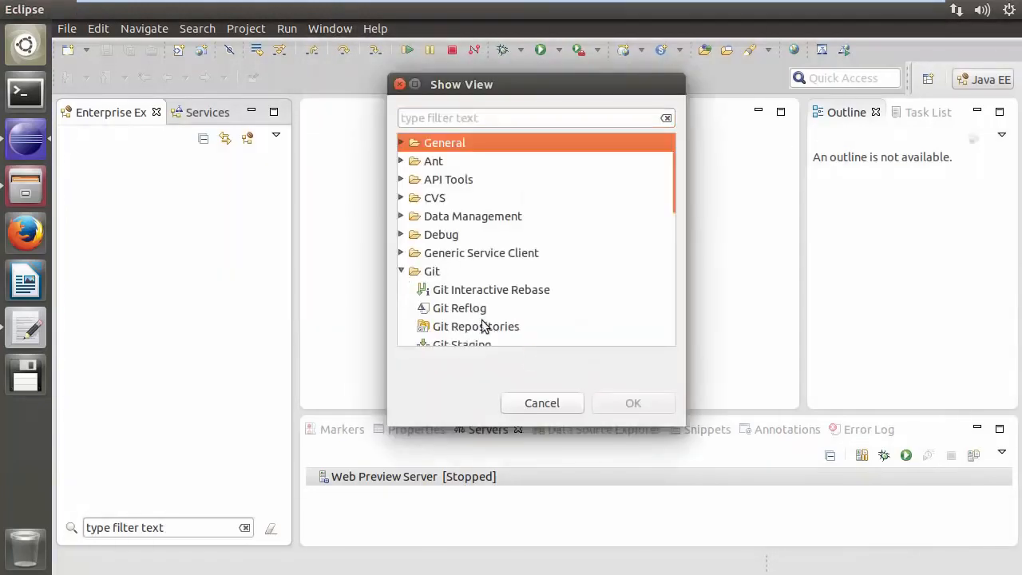
pyautogui.click(483, 326)
pyautogui.click(612, 403)
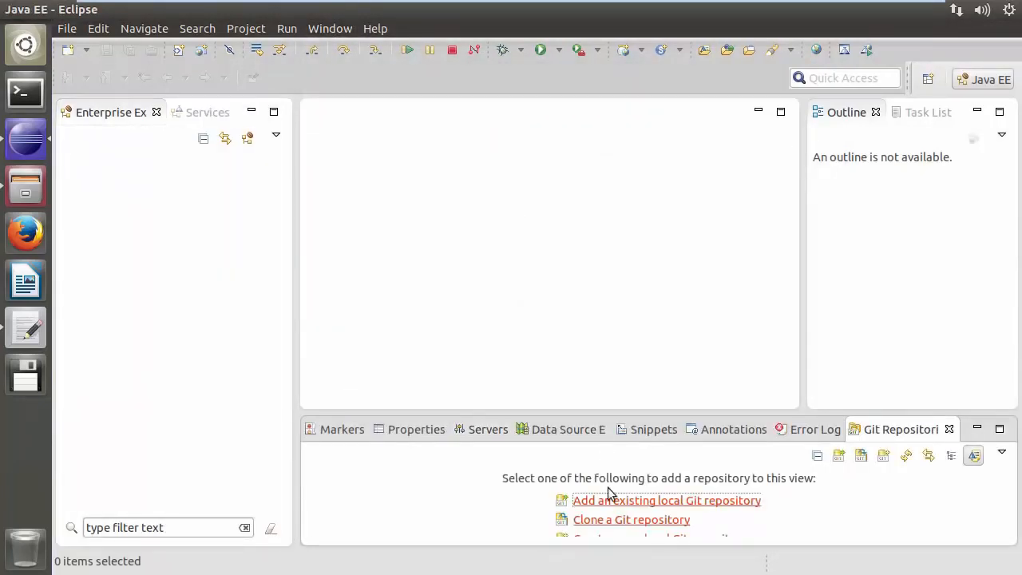
# Clone the Git repository ssh://server/home/liberty/acmeair.git with all its branches
pyautogui.click(609, 523)
pyautogui.write('ssh://serve')
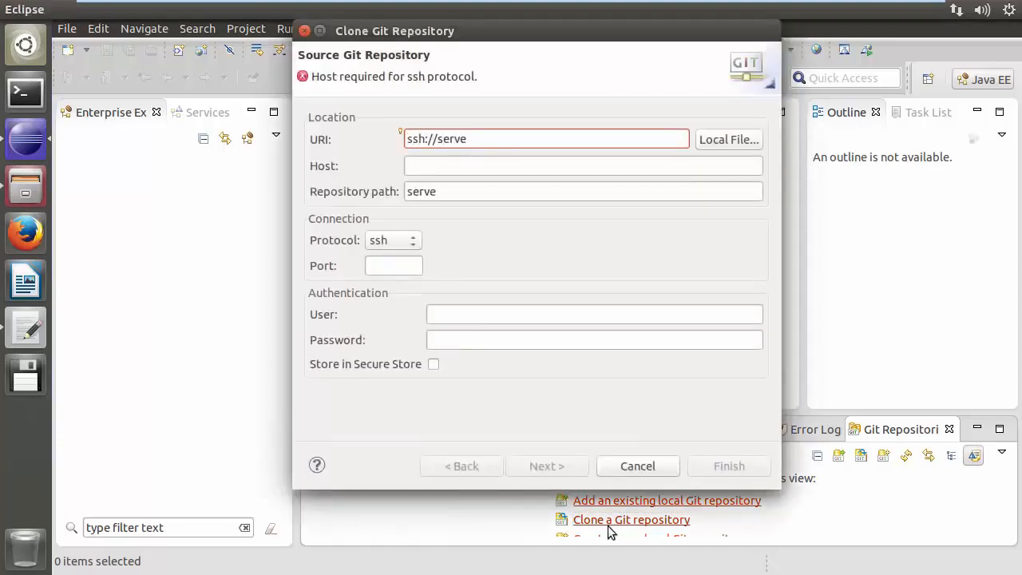
pyautogui.write('r/home/liberty/acmeair.git')
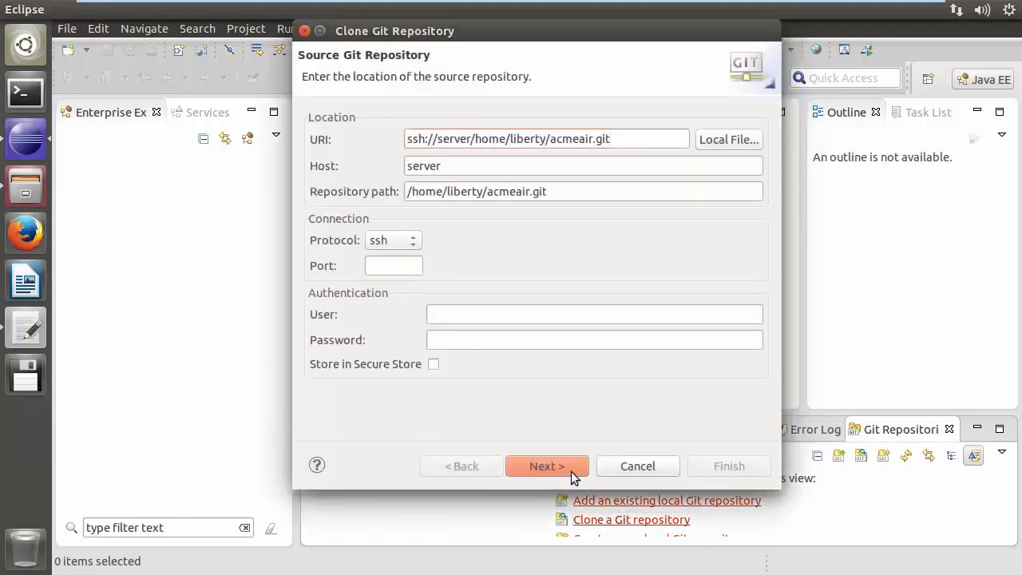
pyautogui.click(570, 471)
pyautogui.click(718, 339)
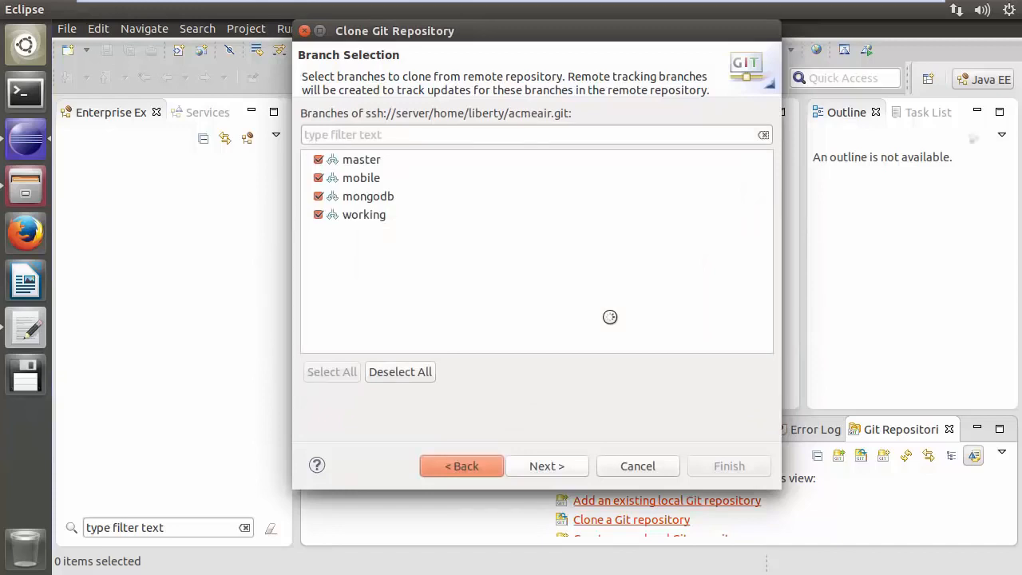
pyautogui.click(537, 469)
pyautogui.click(717, 469)
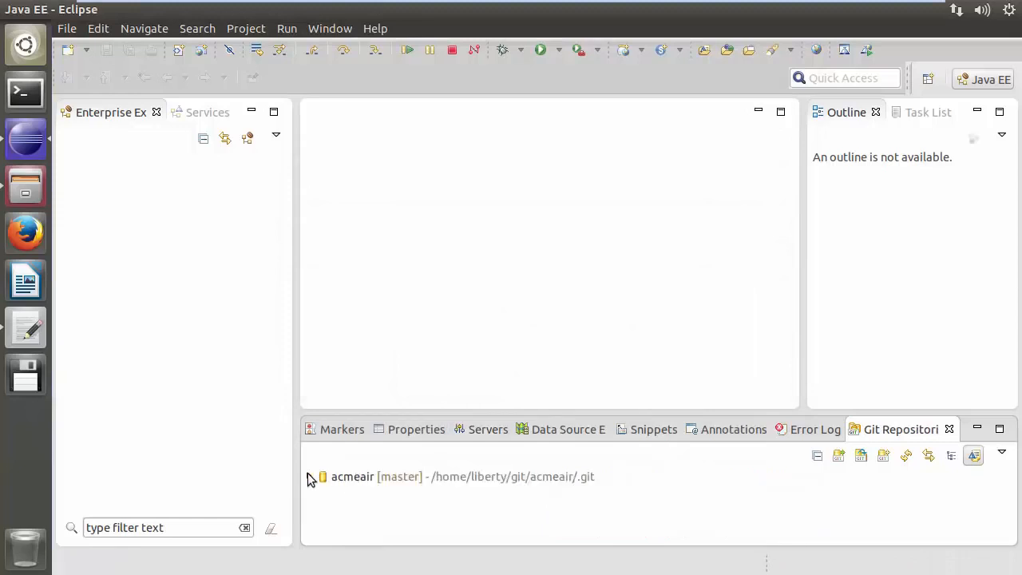
# Import the existing Maven projects from root directory /home/liberty/git/acmeair into the workspace
pyautogui.click(308, 476)
pyautogui.moveTo(450, 414); pyautogui.dragTo(452, 309)
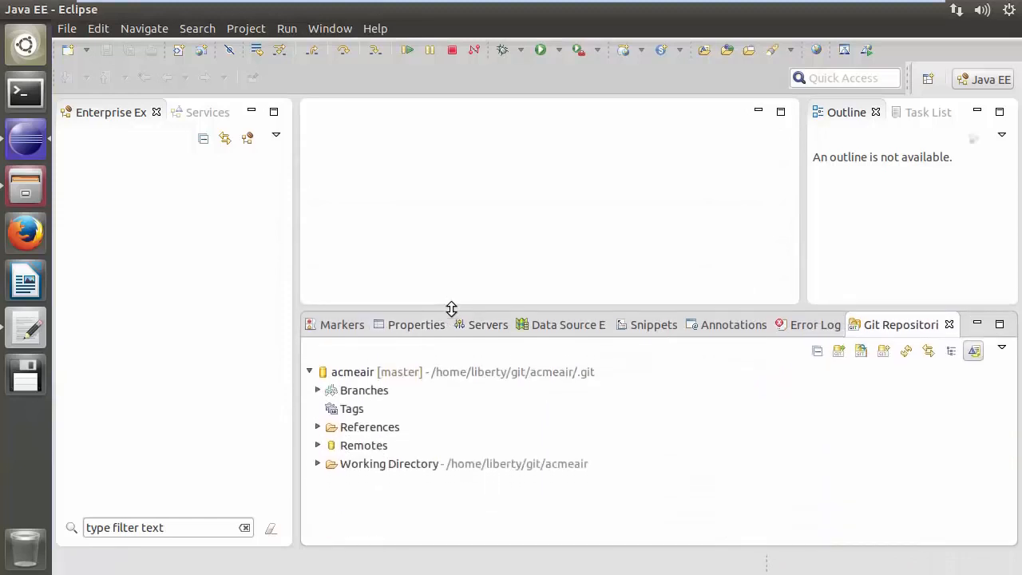
pyautogui.click(67, 28)
pyautogui.click(94, 358)
pyautogui.doubleClick(349, 292)
pyautogui.click(404, 329)
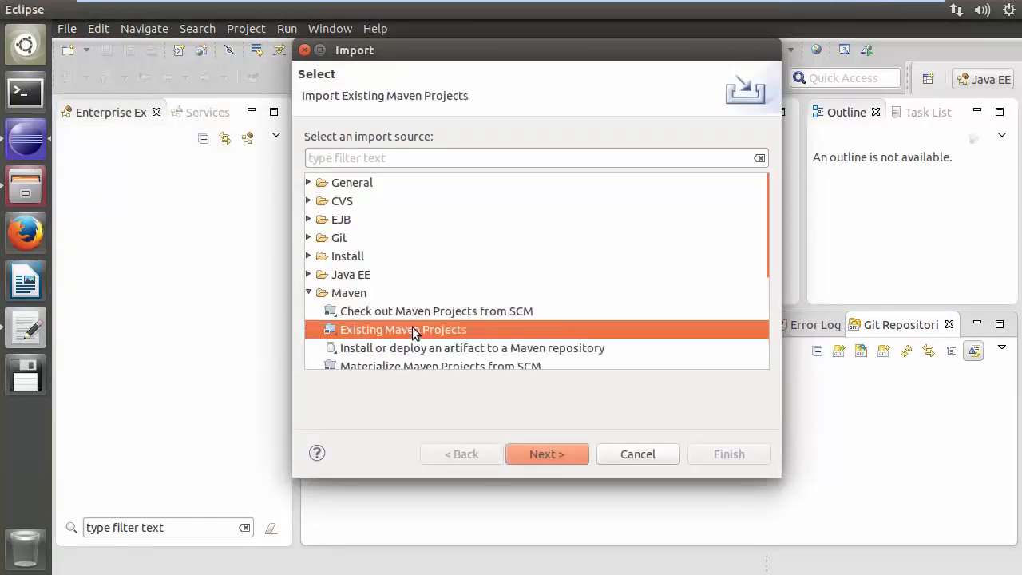
pyautogui.click(553, 454)
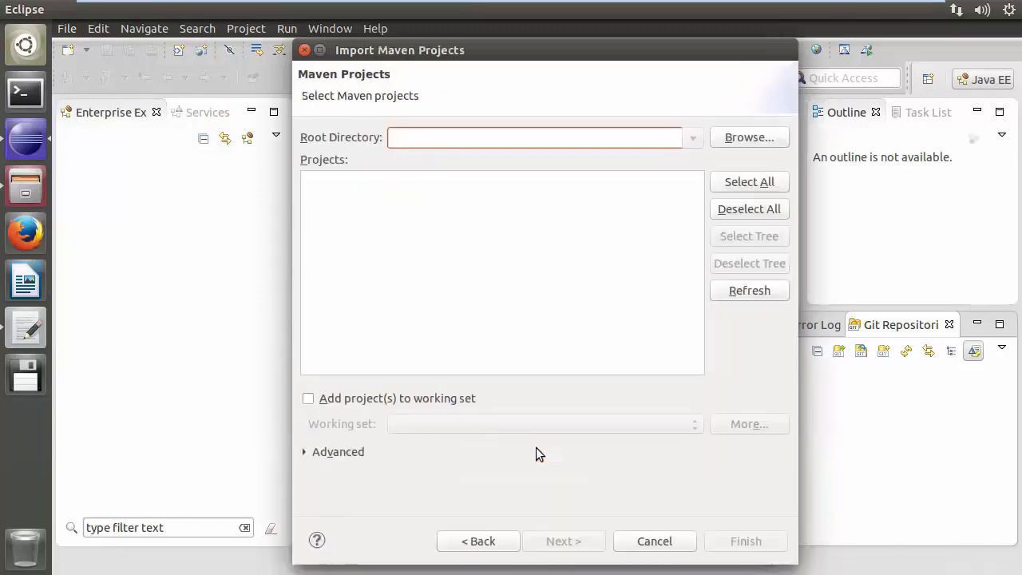
pyautogui.write('/home/liberty/git/acmeair')
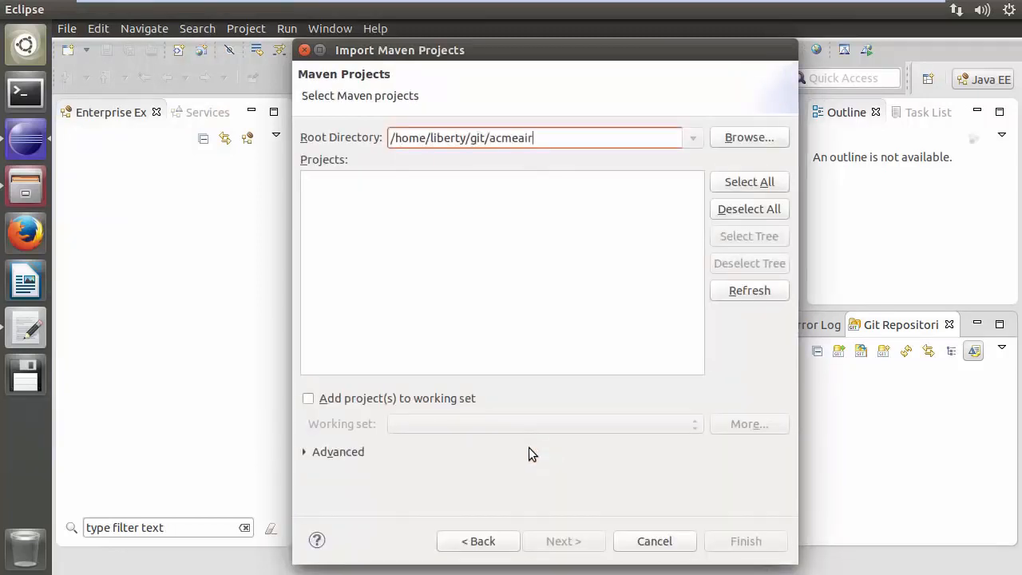
pyautogui.press('Return')
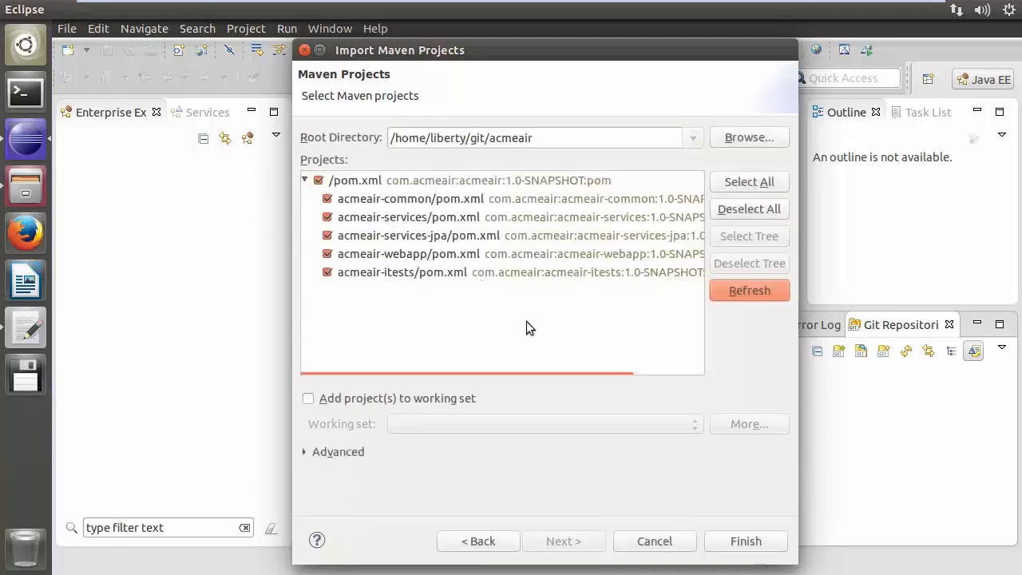
pyautogui.click(735, 545)
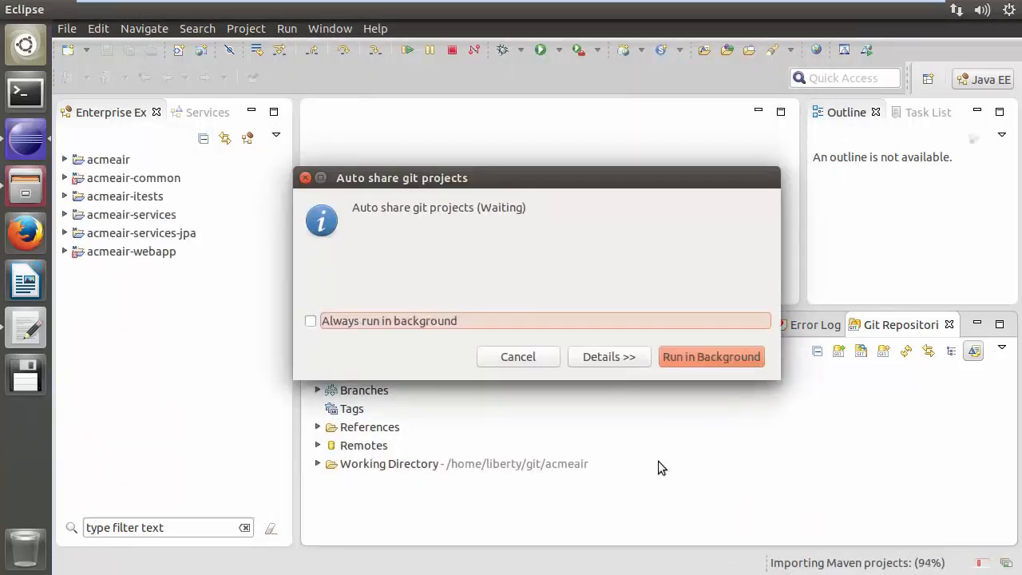
# Run a Maven build on the acmeair parent project
pyautogui.click(113, 157)
pyautogui.rightClick(113, 158)
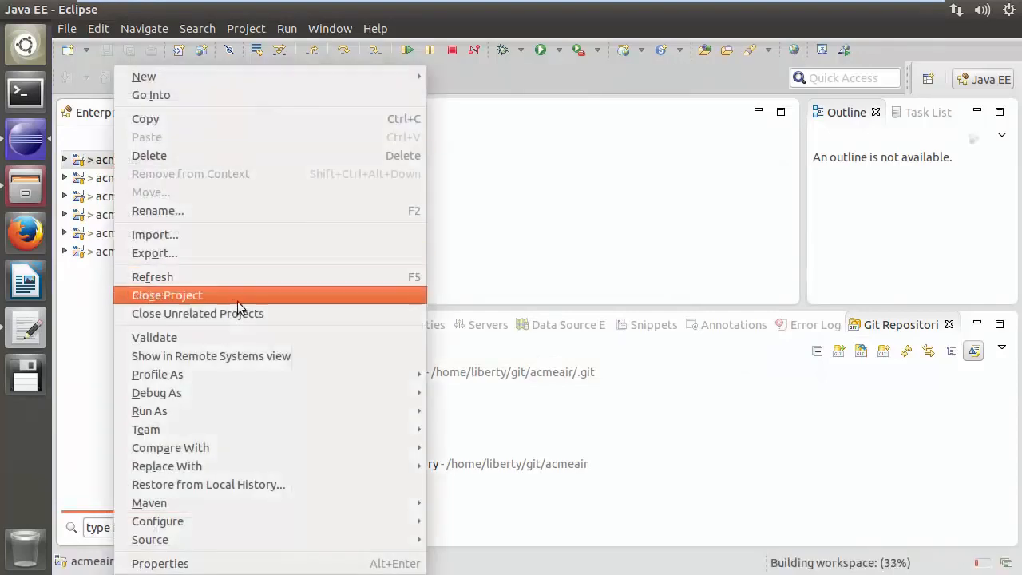
pyautogui.moveTo(279, 410)
pyautogui.click(523, 484)
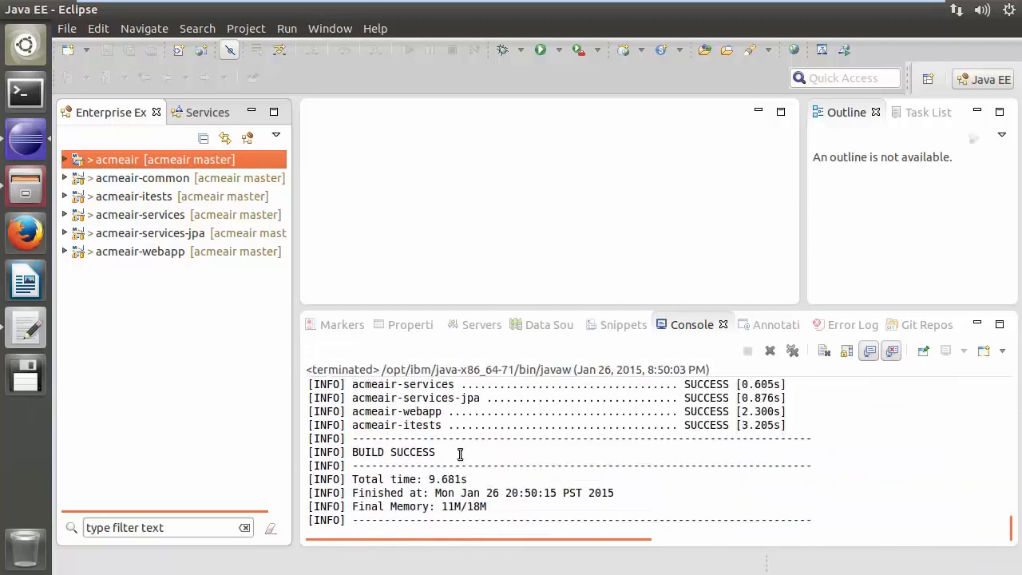
pyautogui.click(461, 452)
# Add a WebSphere Application Server V8.5 Liberty Profile runtime environment with installation path /home/liberty/wlp in Preferences
pyautogui.click(333, 29)
pyautogui.click(377, 289)
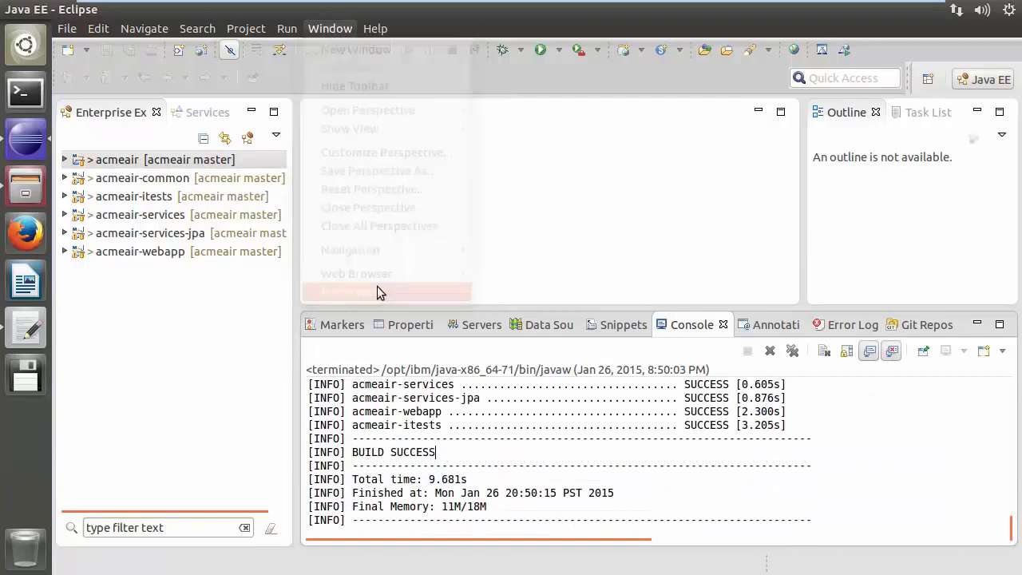
pyautogui.click(60, 412)
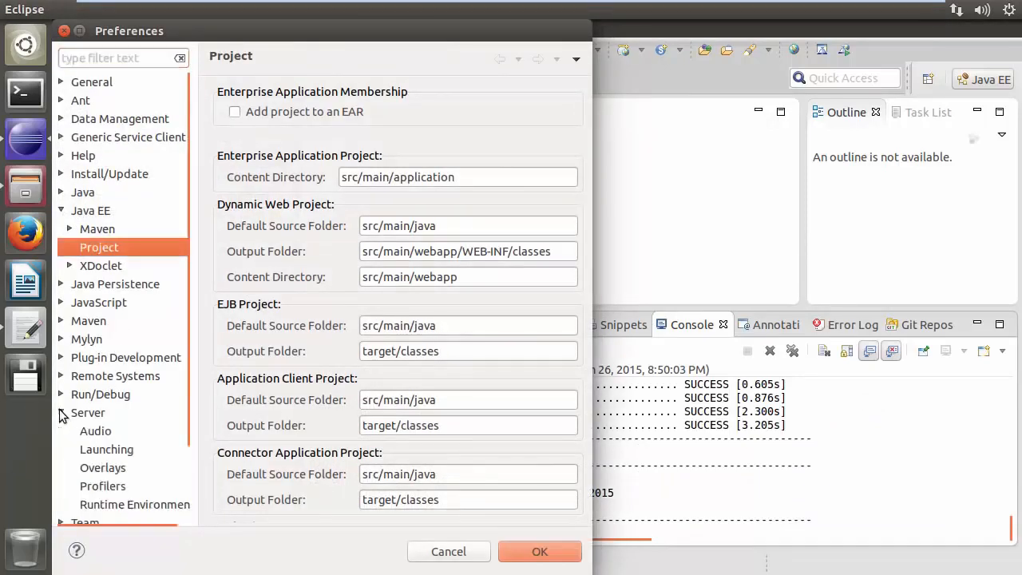
pyautogui.click(125, 499)
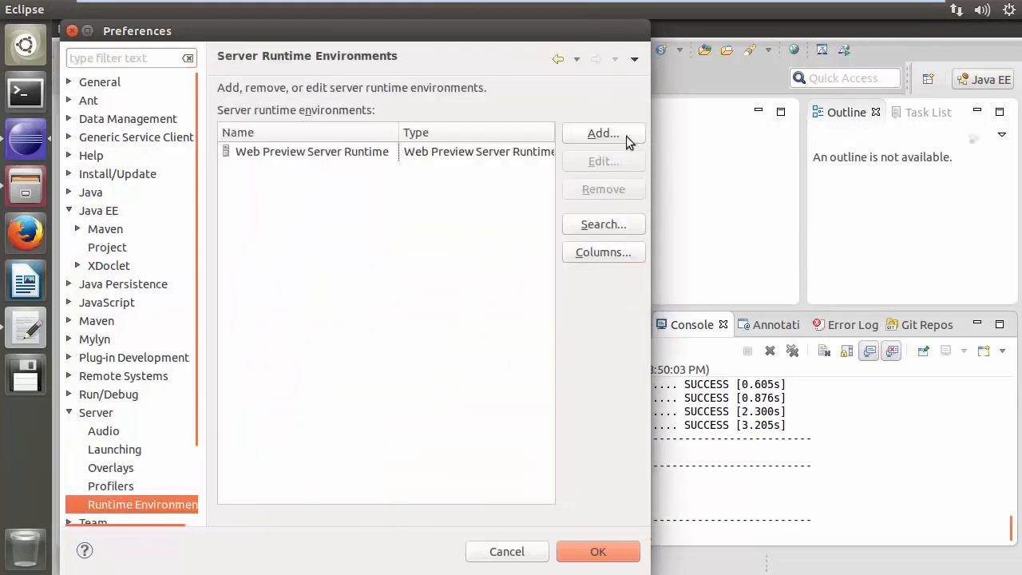
pyautogui.click(607, 137)
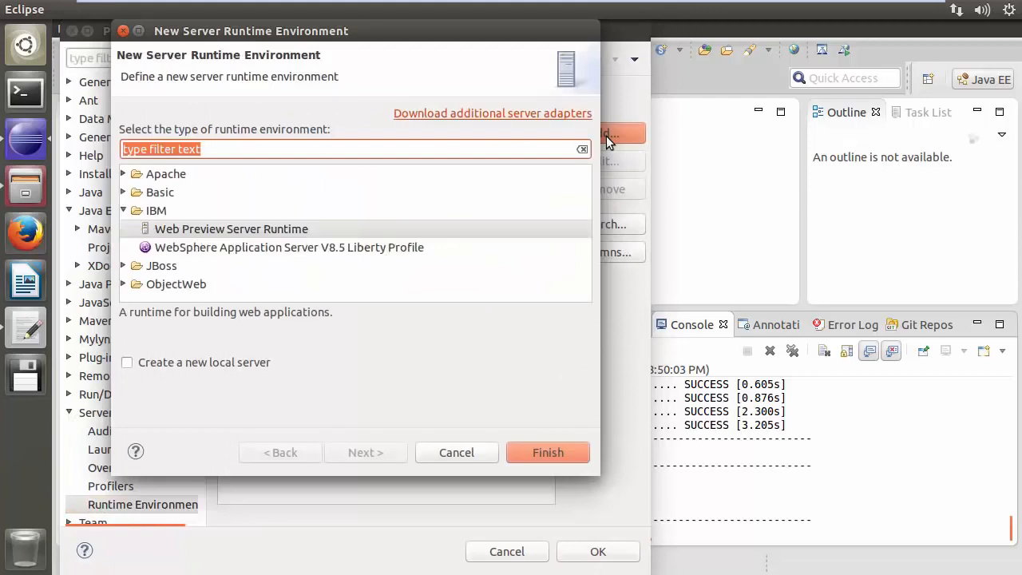
pyautogui.click(249, 253)
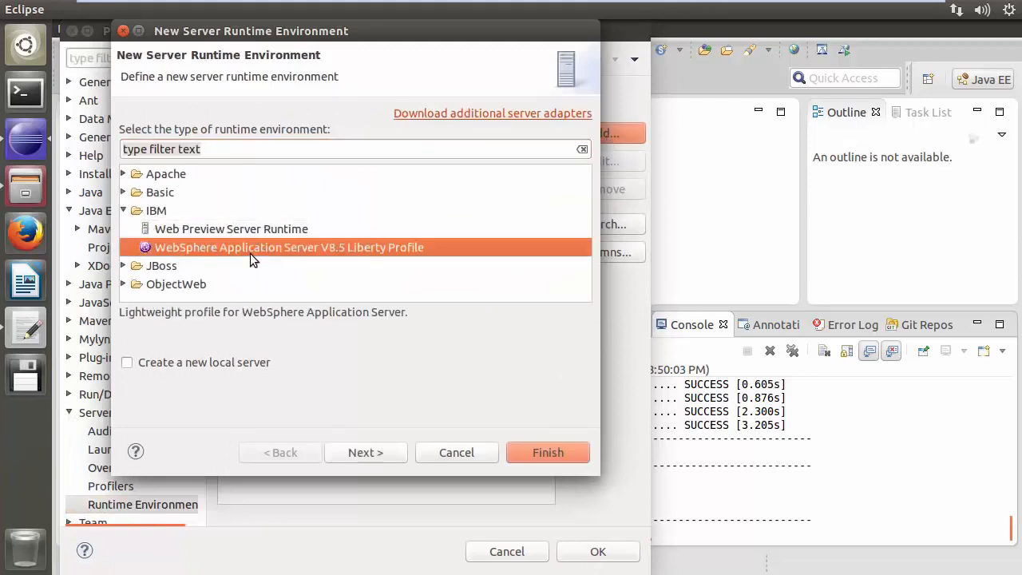
pyautogui.click(383, 452)
pyautogui.click(370, 184)
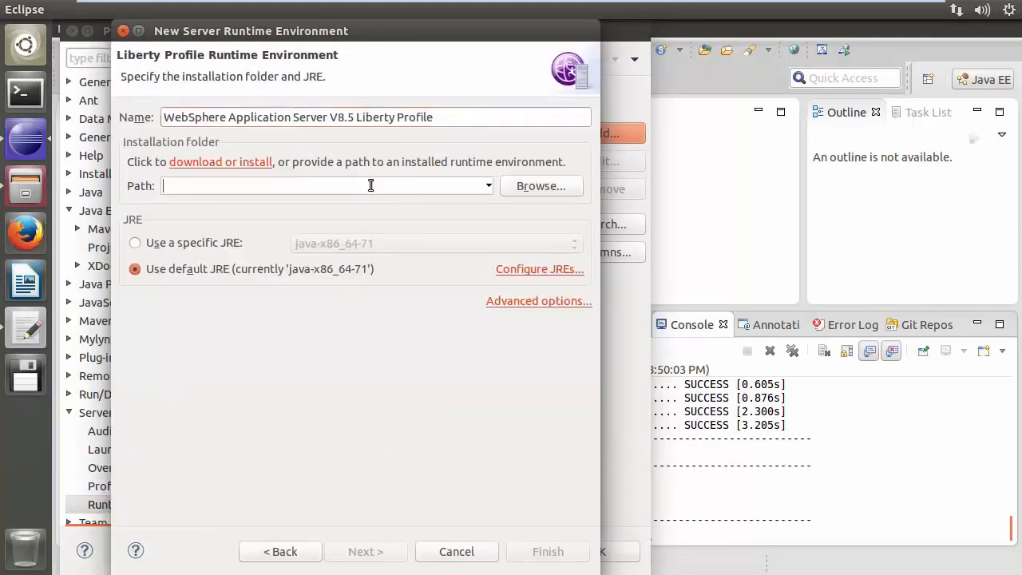
pyautogui.write('/home/liberty/wlp')
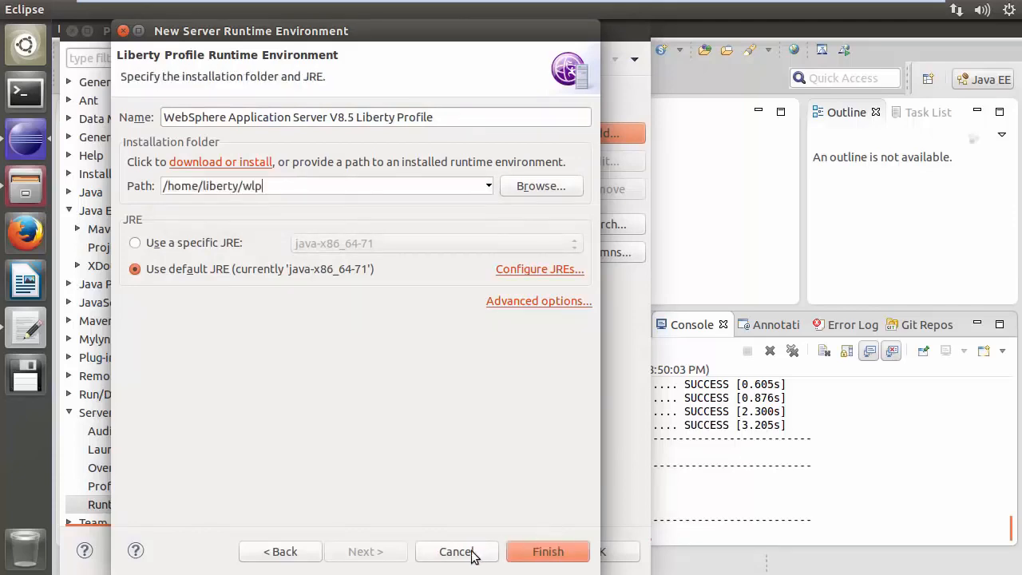
pyautogui.click(559, 551)
pyautogui.click(590, 551)
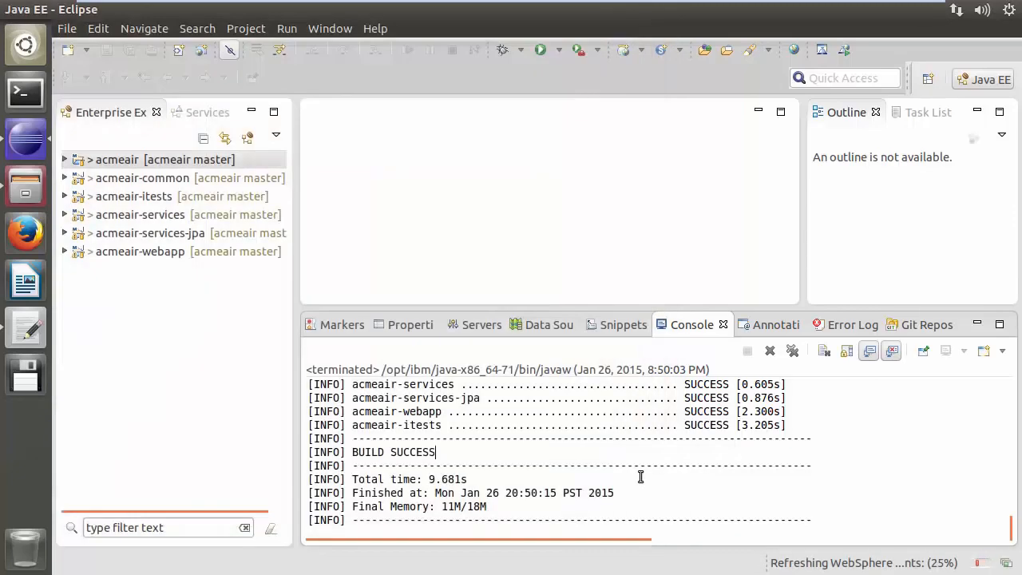
# Create a new Liberty Profile server named AcmeAirDemo with the acmeair-webapp application added to it
pyautogui.click(67, 29)
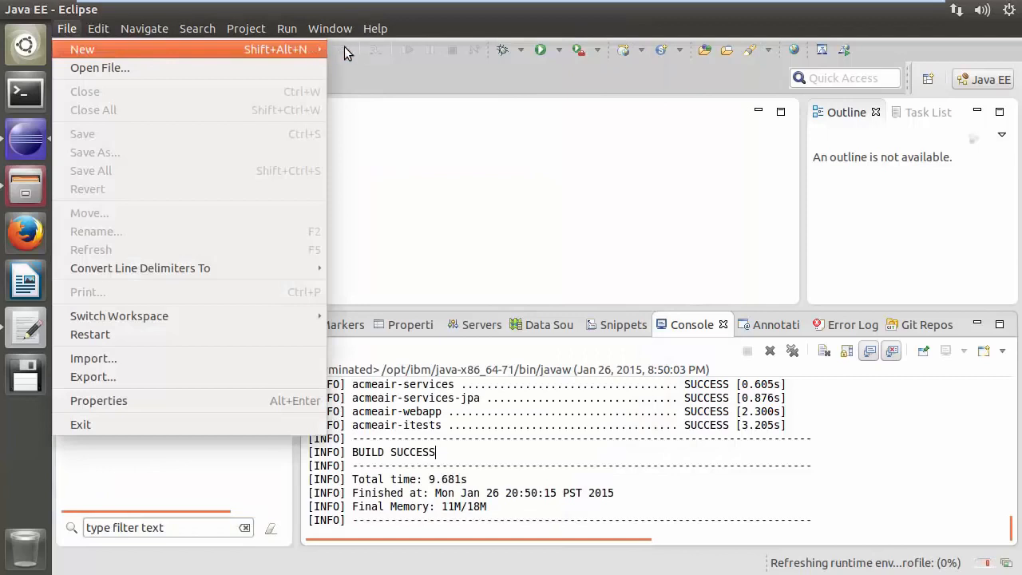
pyautogui.moveTo(303, 48)
pyautogui.click(418, 449)
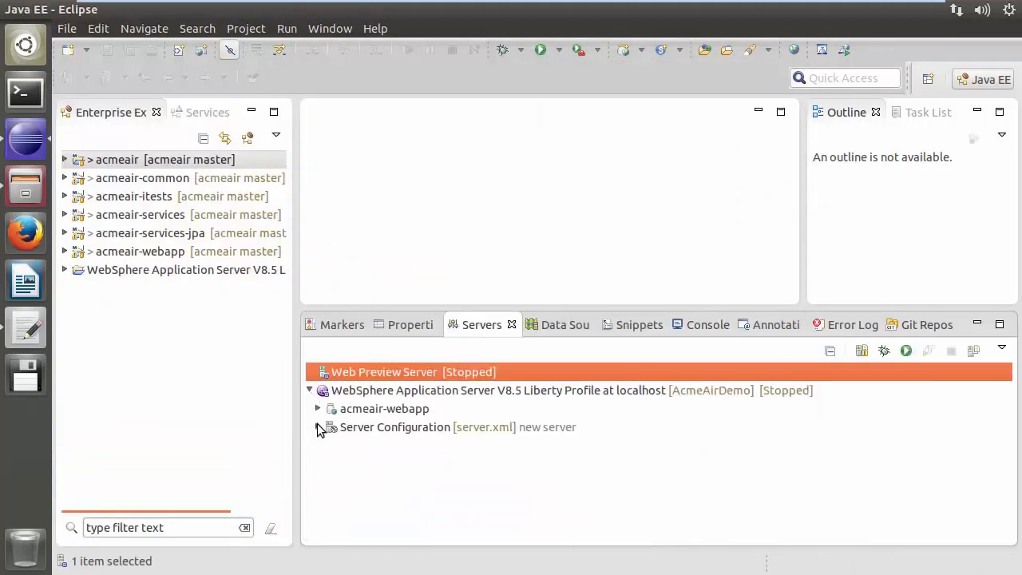
pyautogui.click(318, 427)
pyautogui.click(505, 427)
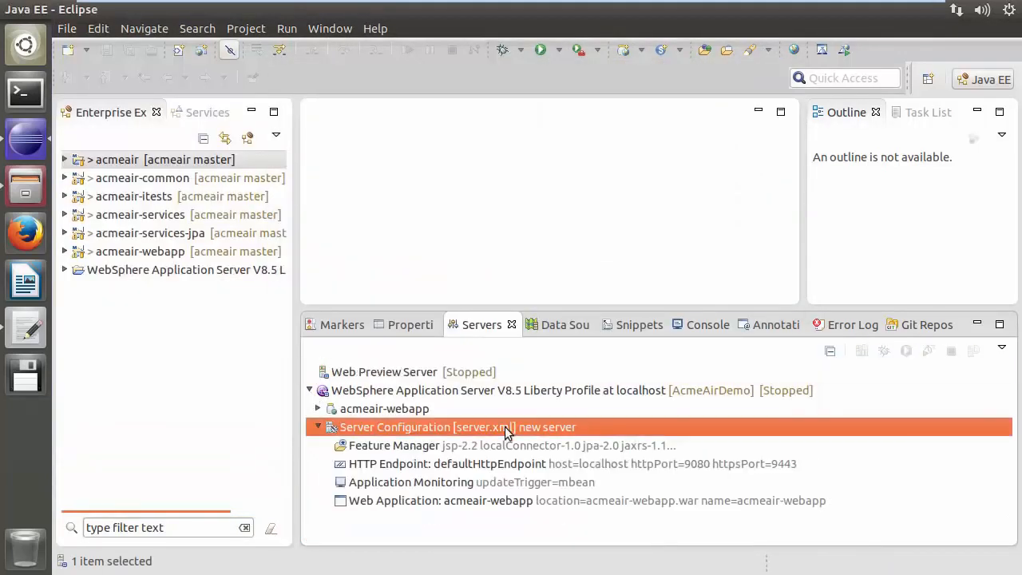
# Open the AcmeAirDemo server configuration file server.xml in its source view
pyautogui.doubleClick(505, 427)
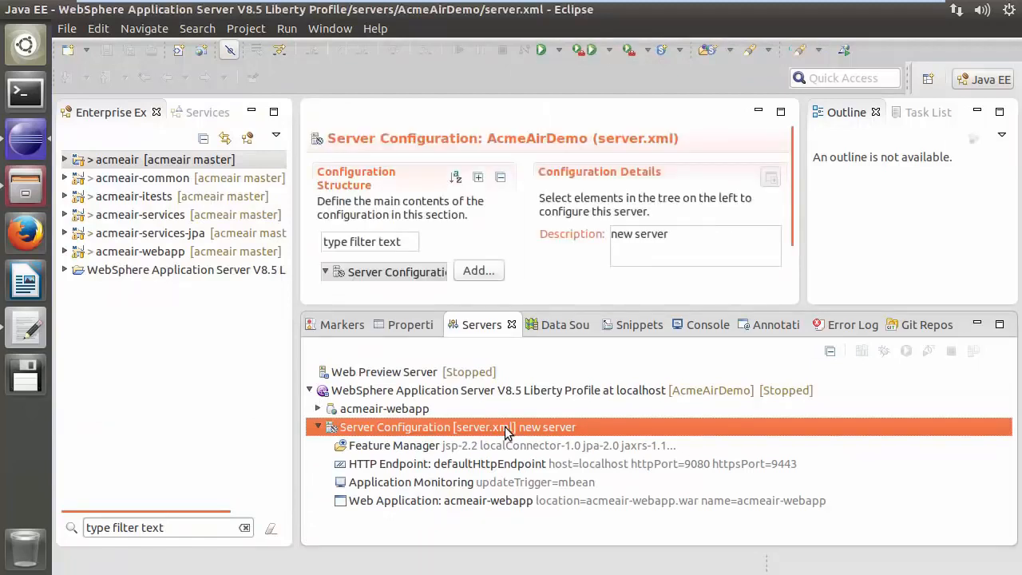
pyautogui.click(373, 404)
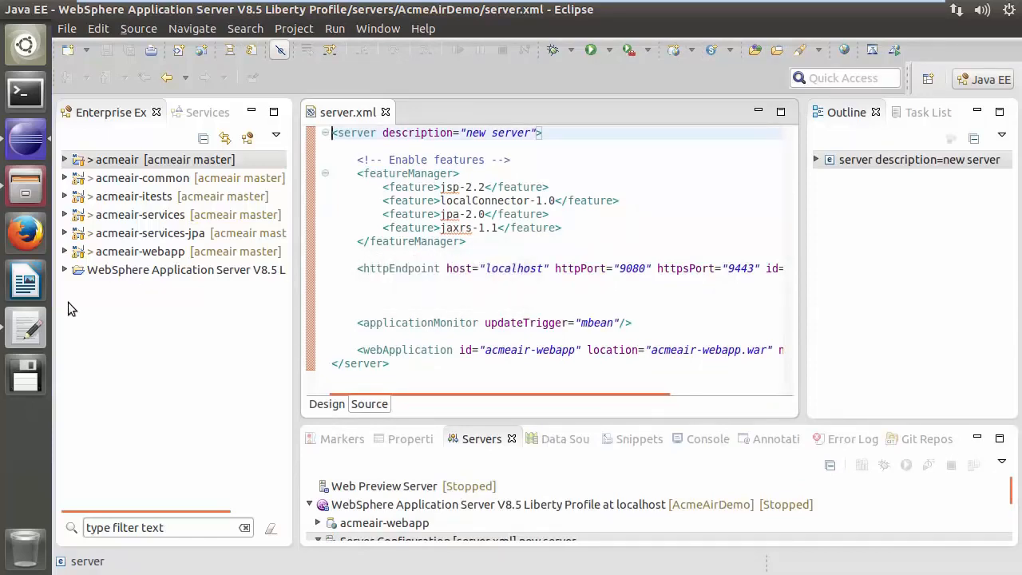
# Replace the httpEndpoint element in server.xml with the httpEndpoint block copied from the server.xml-snippet file
pyautogui.click(26, 326)
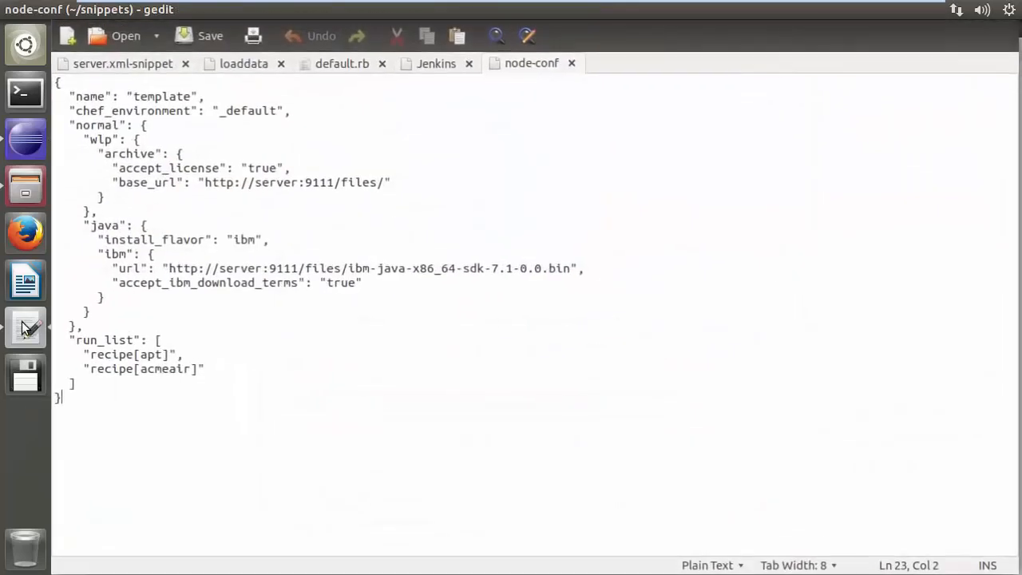
pyautogui.click(137, 63)
pyautogui.moveTo(192, 139); pyautogui.dragTo(87, 82)
pyautogui.hotkey('ctrl', 'c')
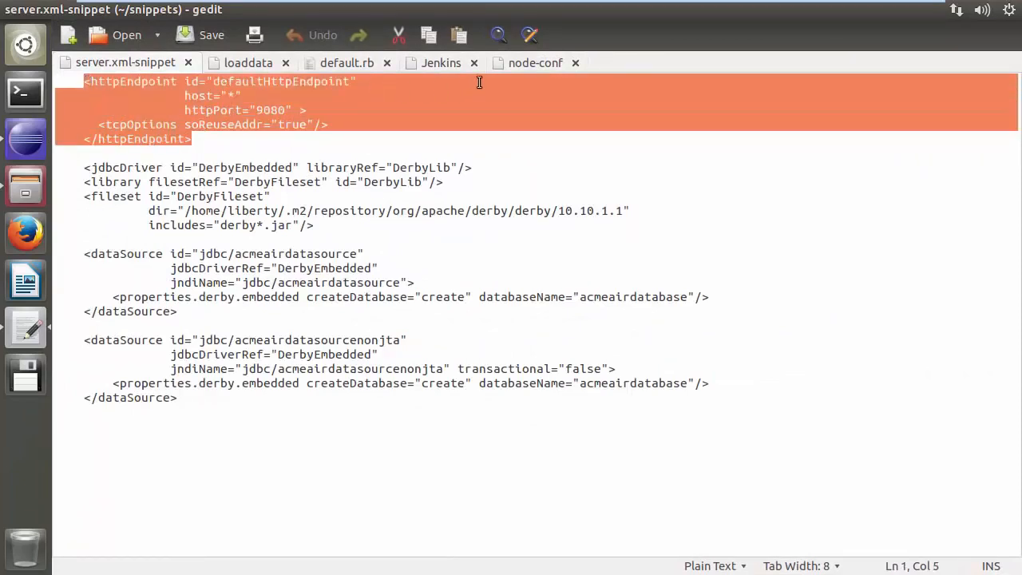
pyautogui.click(26, 141)
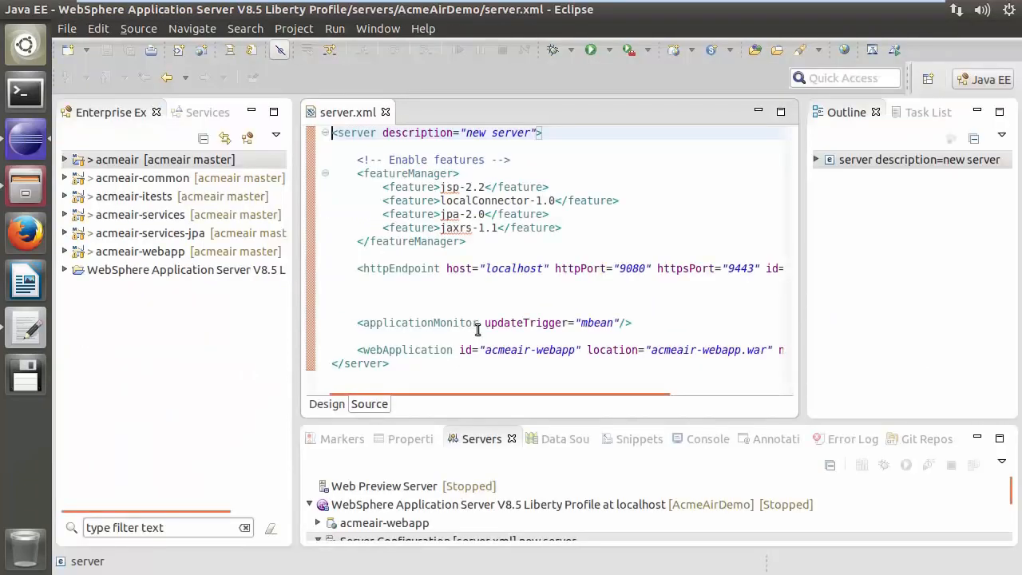
pyautogui.moveTo(358, 269); pyautogui.dragTo(361, 305)
pyautogui.hotkey('ctrl', 'v')
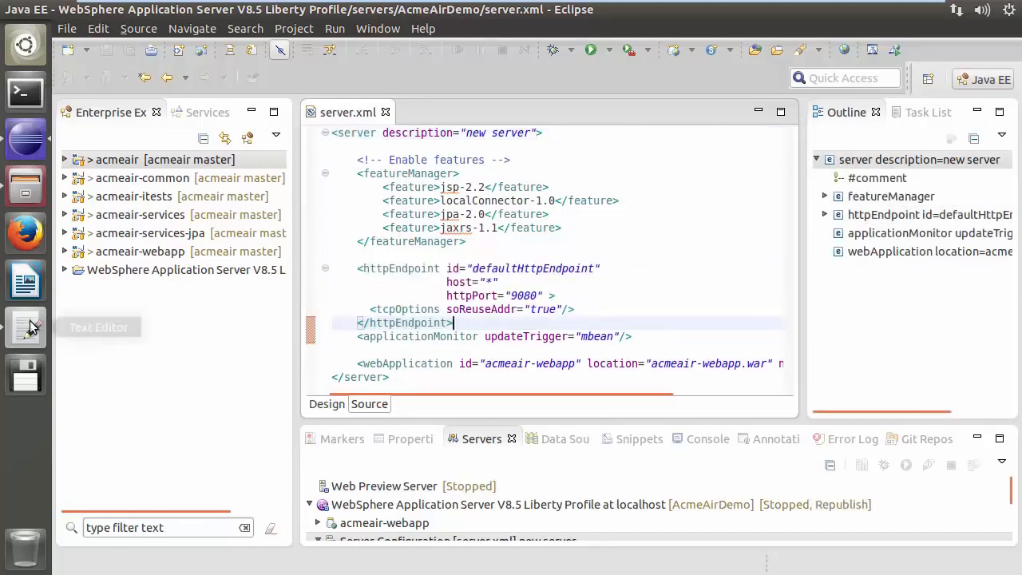
# Copy the Derby jdbcDriver, library and fileset definitions from the snippet into server.xml after the httpEndpoint
pyautogui.click(26, 327)
pyautogui.moveTo(84, 168); pyautogui.dragTo(346, 225)
pyautogui.hotkey('ctrl', 'c')
pyautogui.click(25, 137)
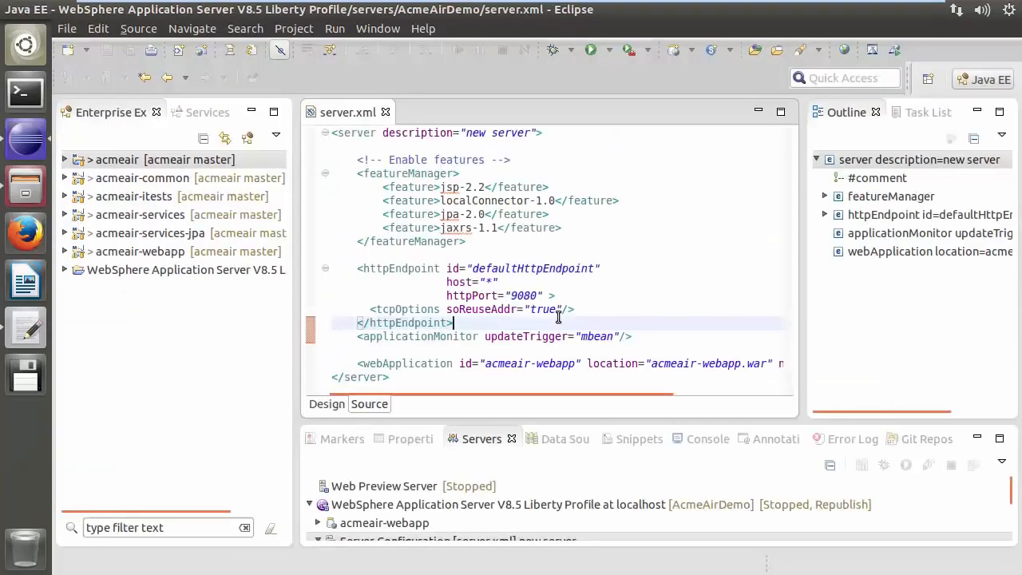
pyautogui.hotkey('ctrl', 'v')
# Paste the two Derby dataSource definitions from the snippet into server.xml and save the file
pyautogui.click(30, 334)
pyautogui.moveTo(83, 253); pyautogui.dragTo(187, 394)
pyautogui.hotkey('ctrl', 'c')
pyautogui.click(26, 139)
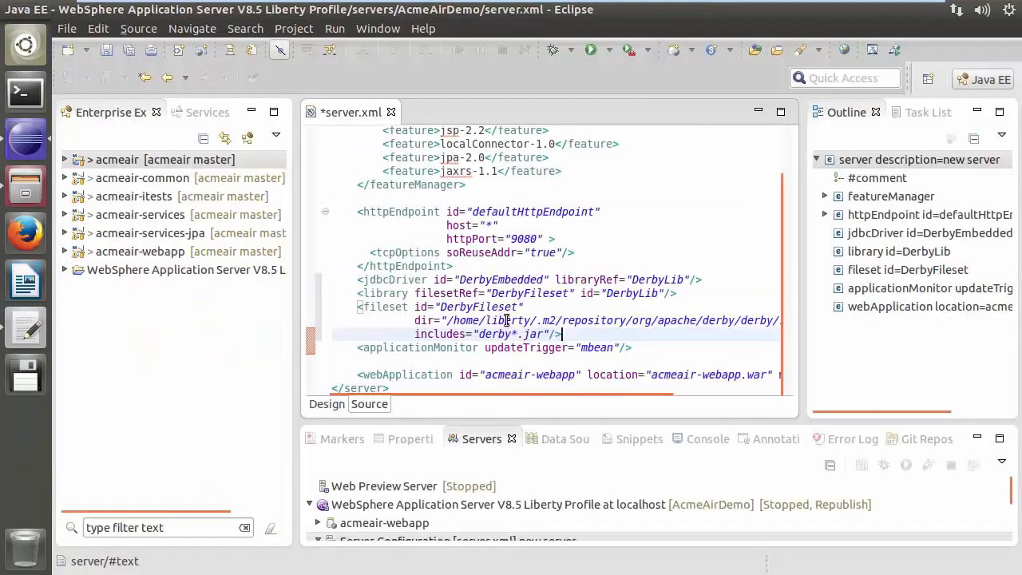
pyautogui.hotkey('ctrl', 'v')
pyautogui.hotkey('ctrl', 's')
# Start the AcmeAirDemo Liberty server
pyautogui.click(543, 505)
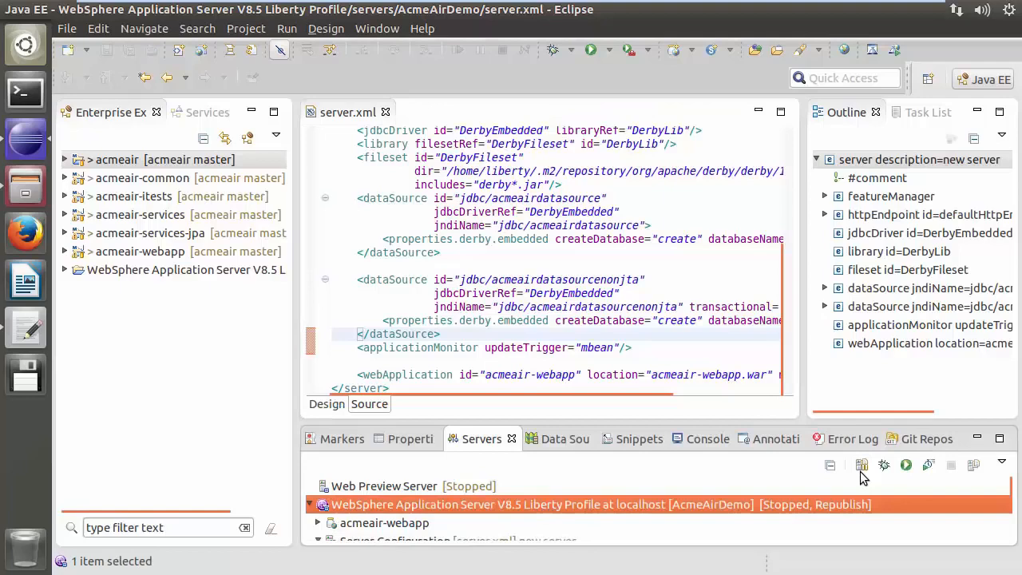
pyautogui.click(905, 466)
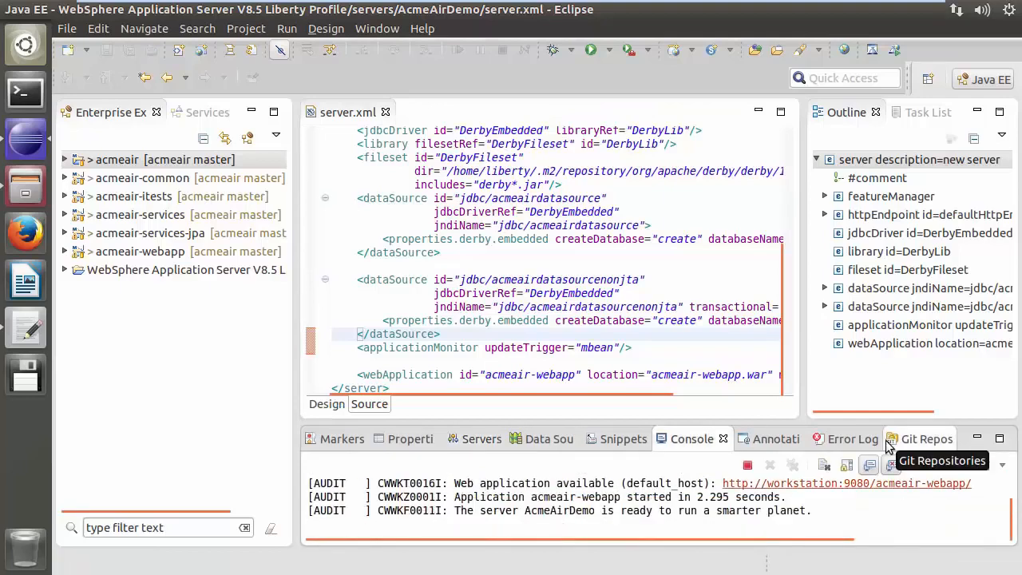
# Open the acmeair-webapp in the browser and load the small sample data set in a second tab
pyautogui.click(845, 455)
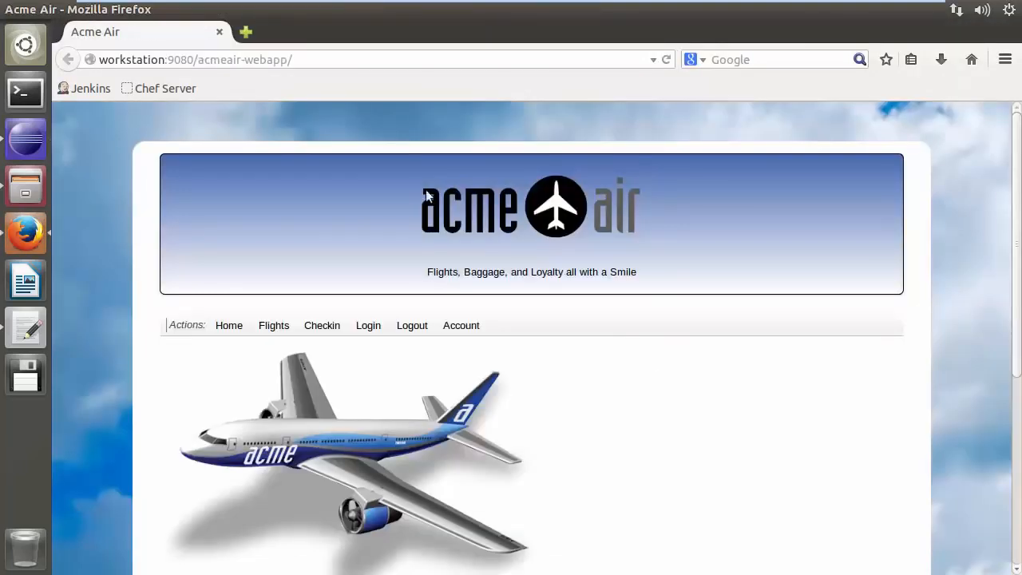
pyautogui.click(246, 32)
pyautogui.click(166, 36)
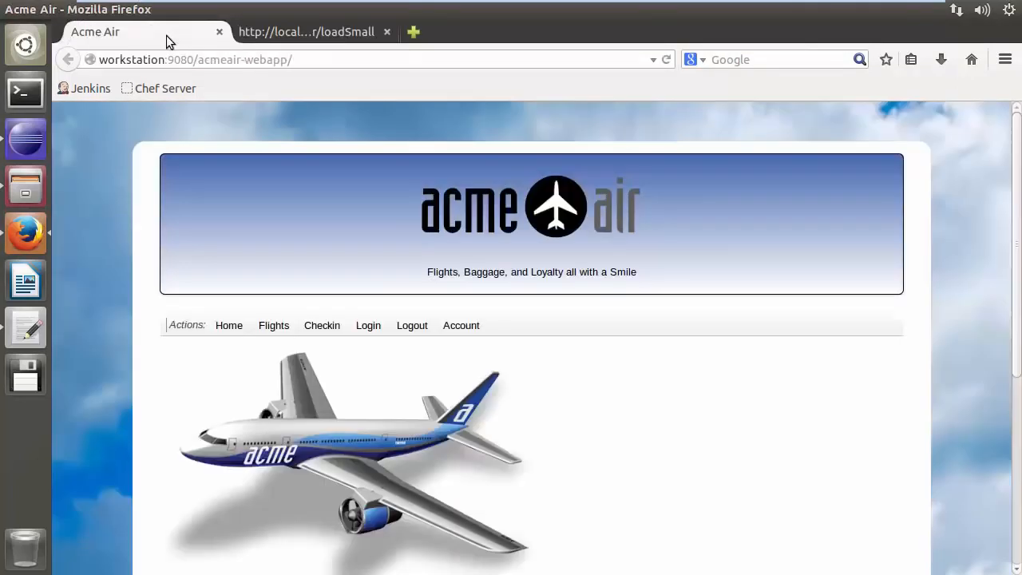
# Log in to Acme Air with the prefilled user account
pyautogui.click(372, 326)
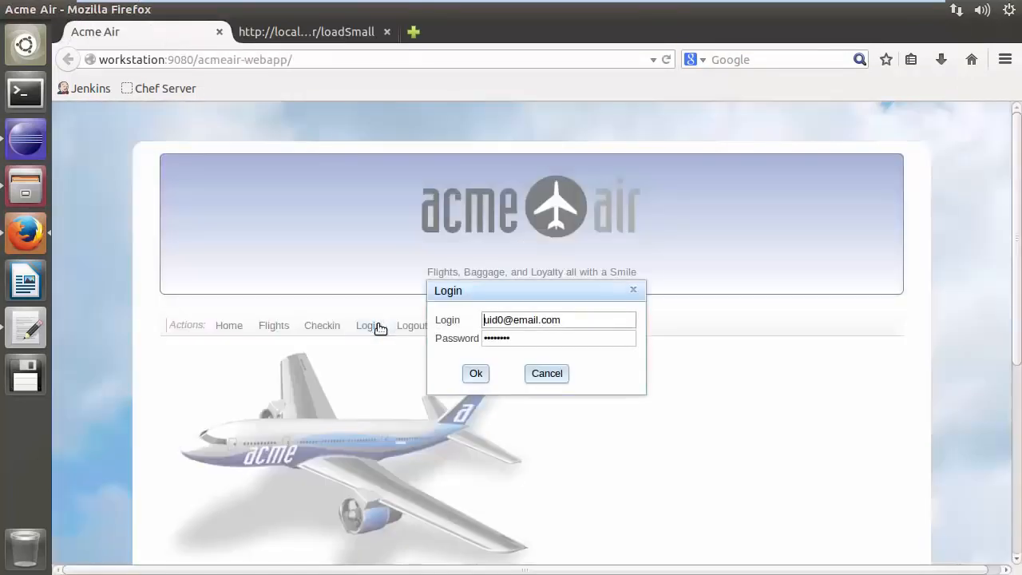
pyautogui.click(477, 374)
# Open the flight search and set Leave From to New York and Arrive At to Paris
pyautogui.click(274, 336)
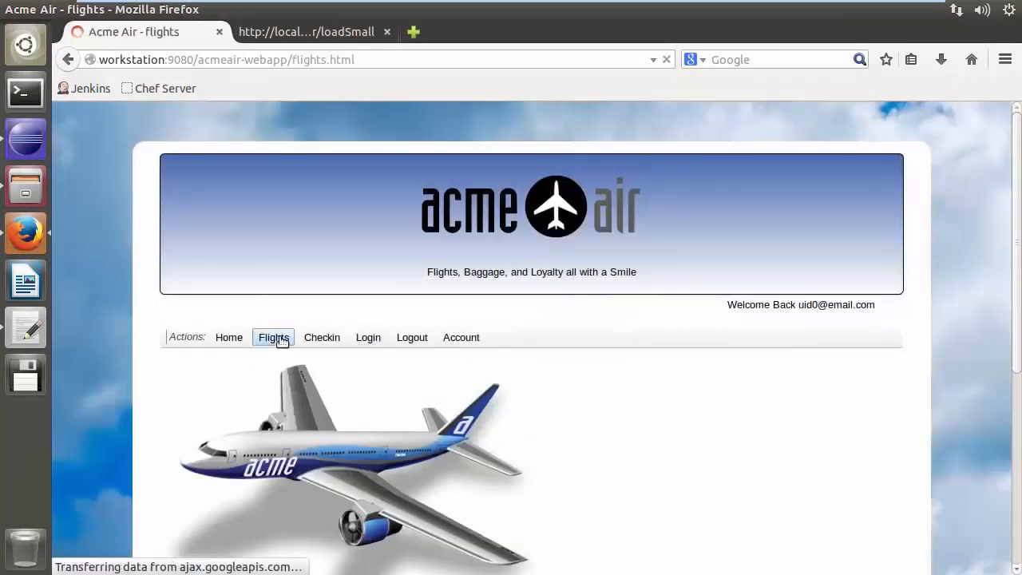
pyautogui.scroll(-2, 344, 299)
pyautogui.click(345, 304)
pyautogui.write('New York')
pyautogui.press('Return')
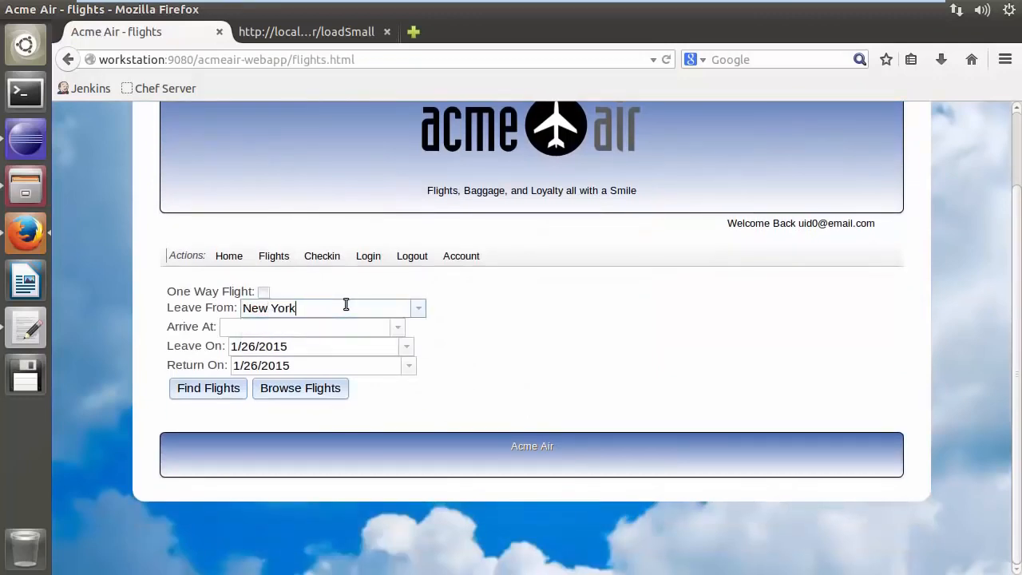
pyautogui.click(311, 327)
pyautogui.write('Paris')
pyautogui.press('Return')
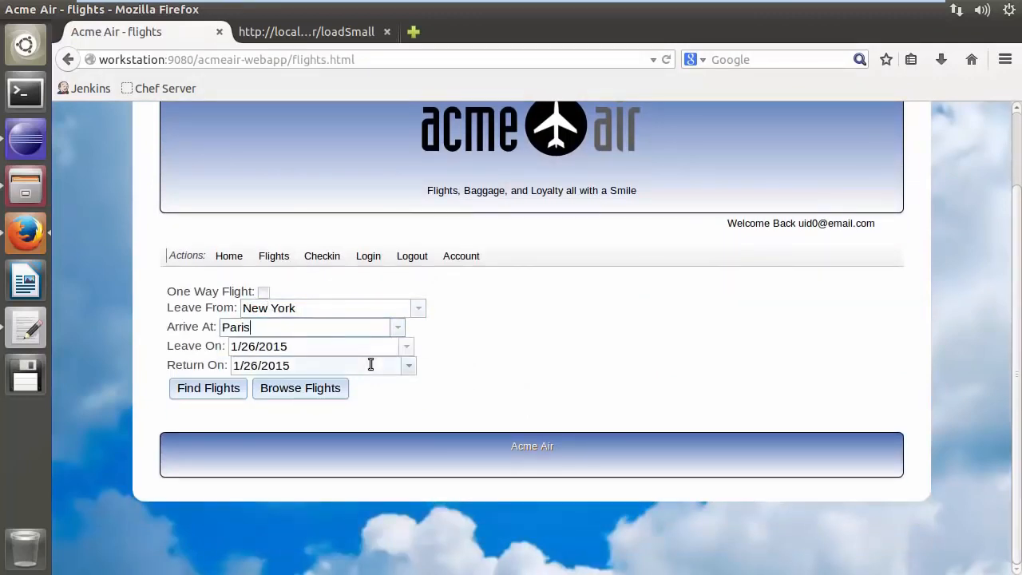
# Set the leave date to 1/27/2015, choose a return date, and search for flights
pyautogui.click(406, 347)
pyautogui.click(297, 482)
pyautogui.click(407, 364)
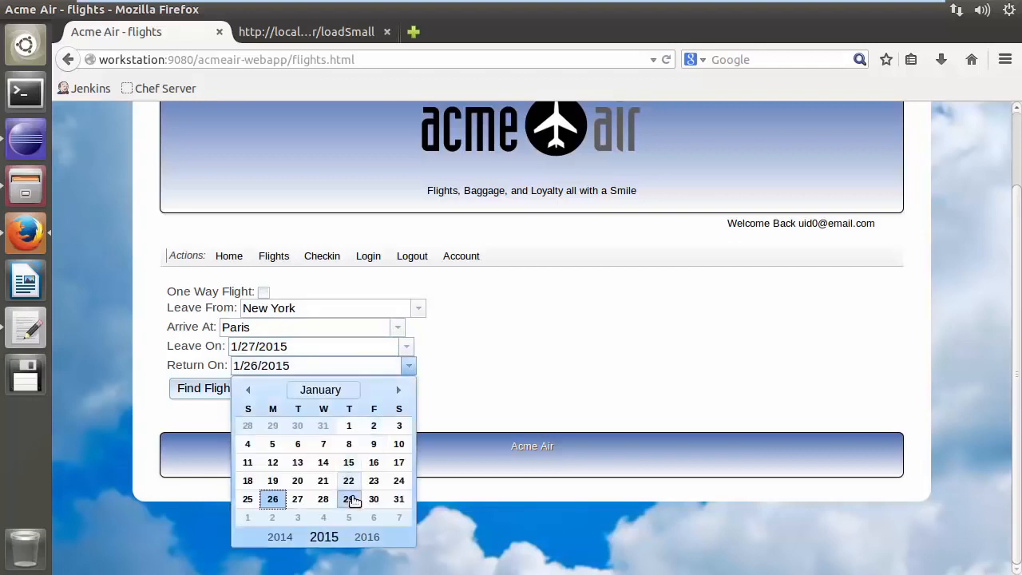
pyautogui.click(353, 434)
pyautogui.click(296, 388)
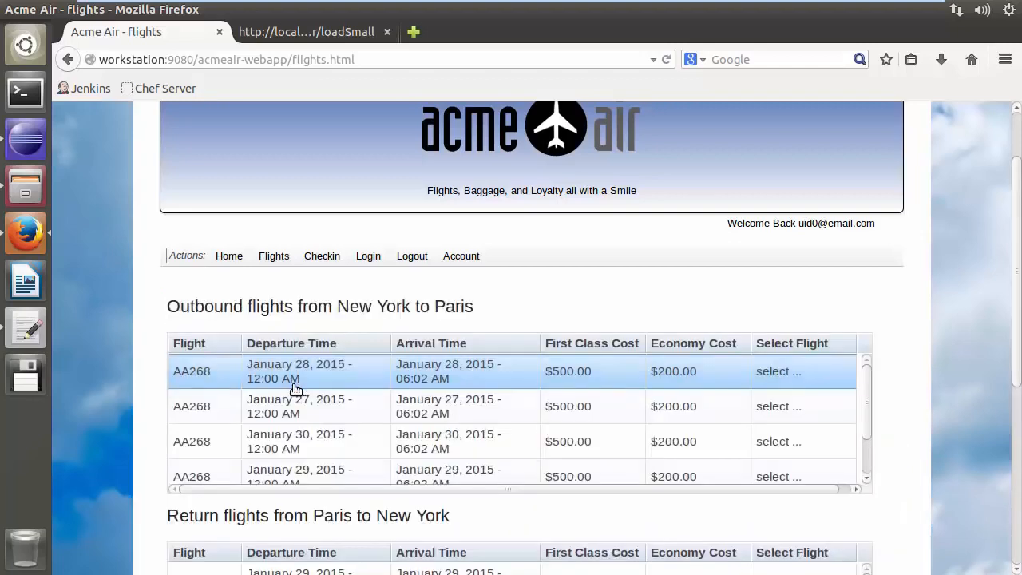
# Select the January 27 outbound flight and the January 29 return flight and book them
pyautogui.click(345, 404)
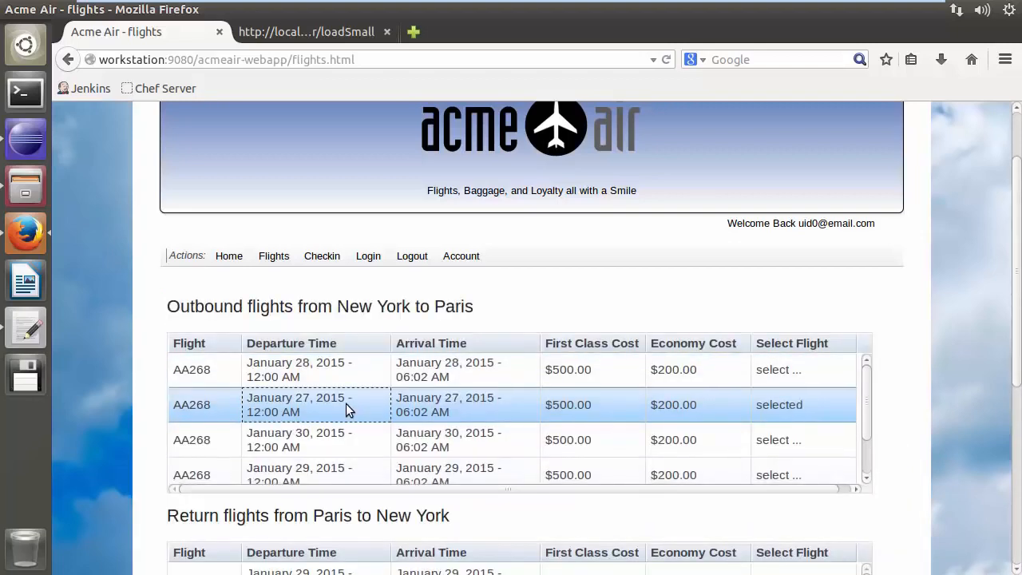
pyautogui.scroll(-4, 940, 432)
pyautogui.click(275, 392)
pyautogui.click(340, 530)
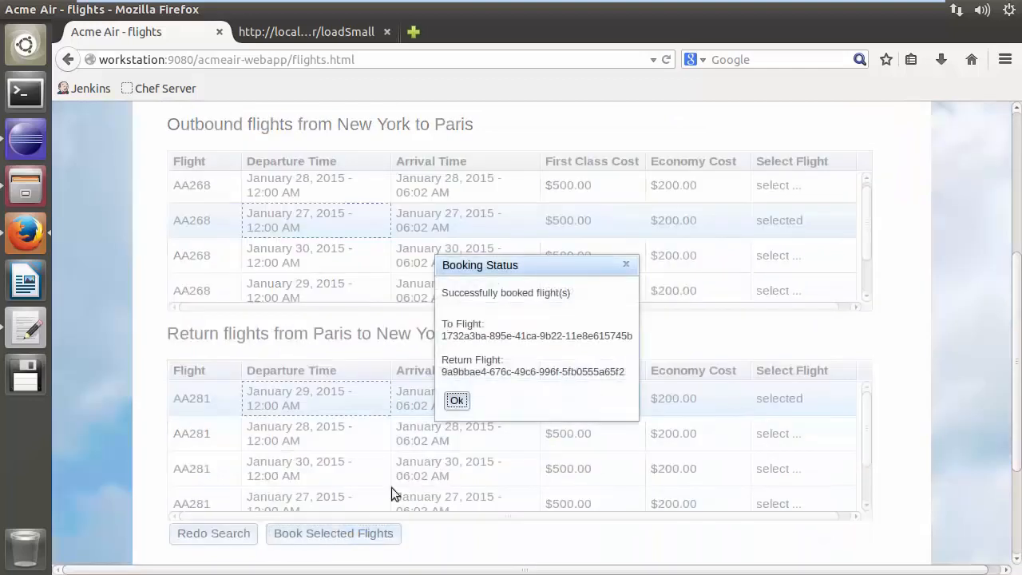
pyautogui.click(452, 402)
# Expand the acmeair-webapp project tree in the workspace
pyautogui.scroll(5, 452, 408)
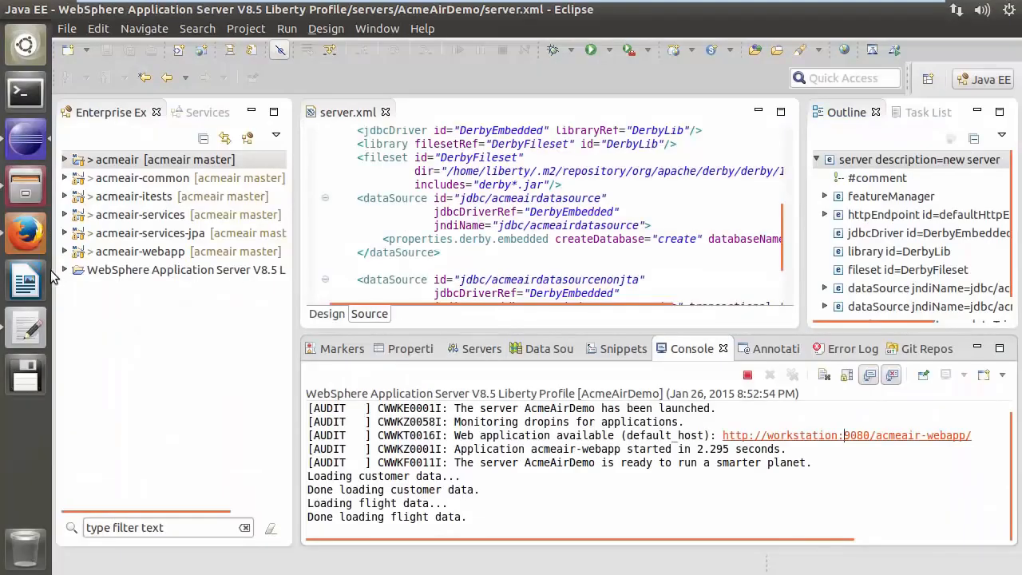
pyautogui.click(65, 251)
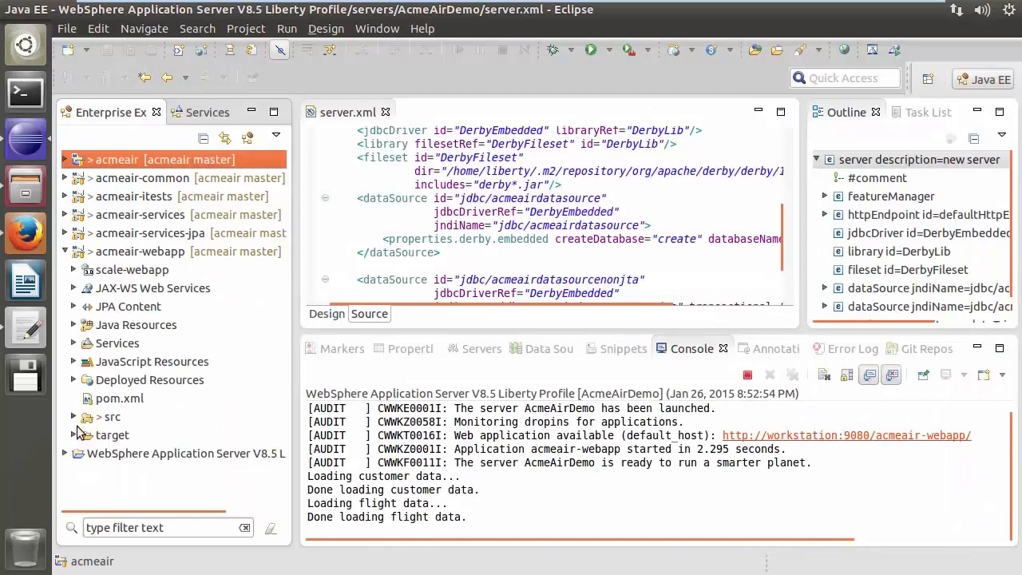
# Open index.html from the acmeair-webapp's src/main/webapp folder in the editor
pyautogui.click(74, 416)
pyautogui.click(83, 435)
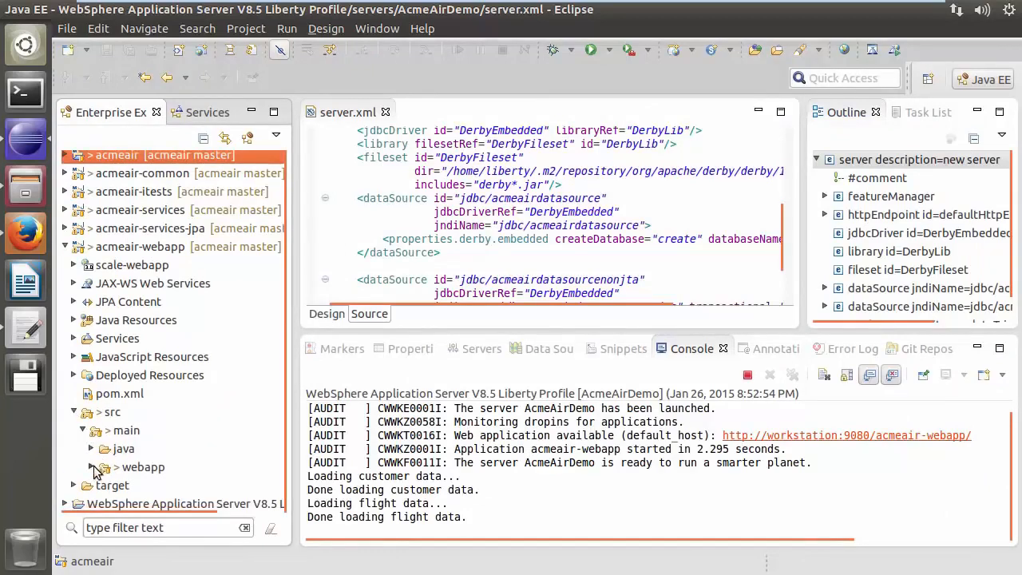
pyautogui.click(91, 471)
pyautogui.click(159, 396)
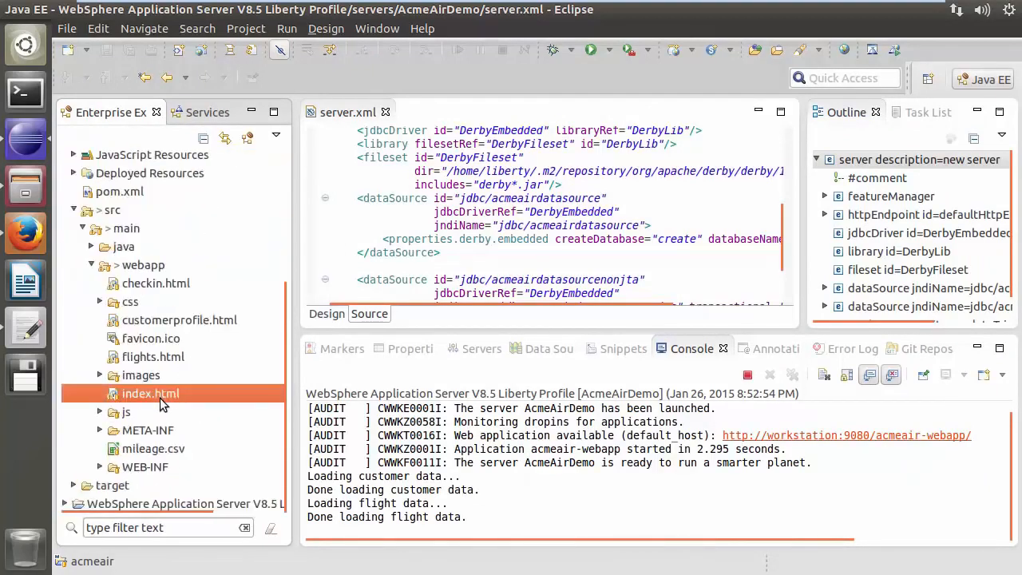
pyautogui.doubleClick(159, 396)
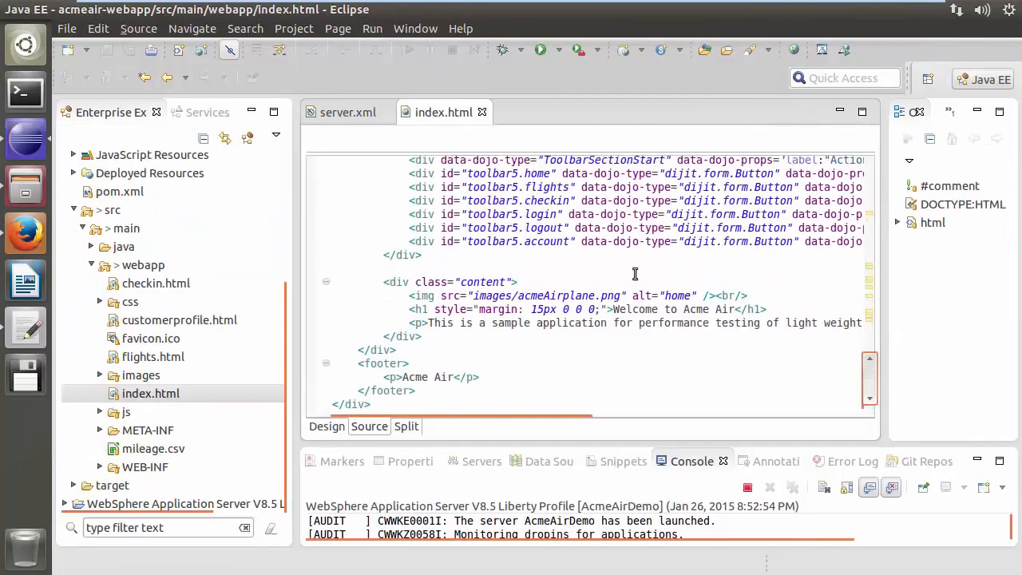
# Replace the header tagline 'Flights, Baggage, and Loyalty all with a Smile' with 'Welcome to Acme Air' and save index.html
pyautogui.moveTo(613, 309); pyautogui.dragTo(694, 310)
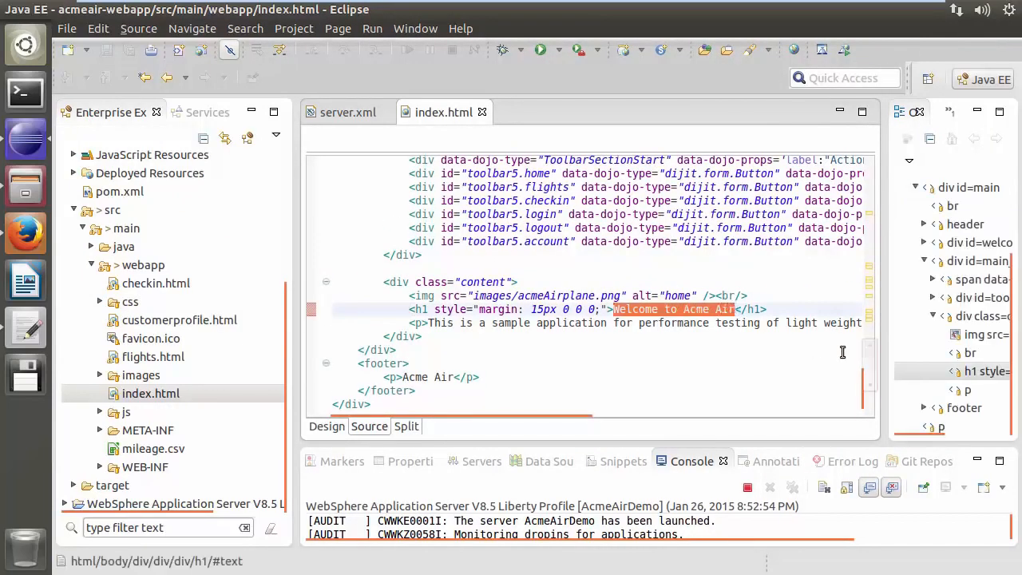
pyautogui.scroll(5, 868, 343)
pyautogui.moveTo(576, 238); pyautogui.dragTo(738, 238)
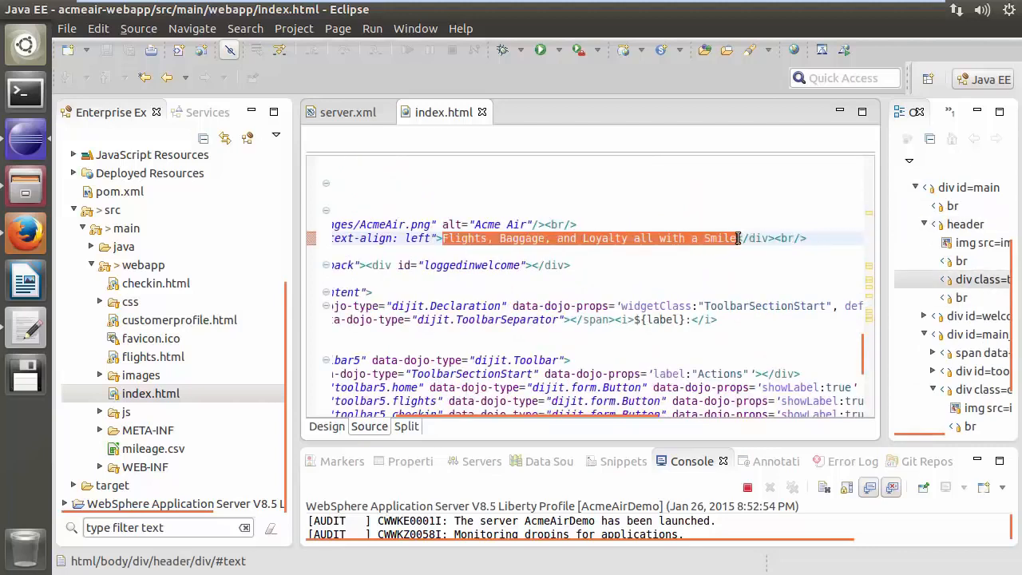
pyautogui.write('Welcome to Acme Air')
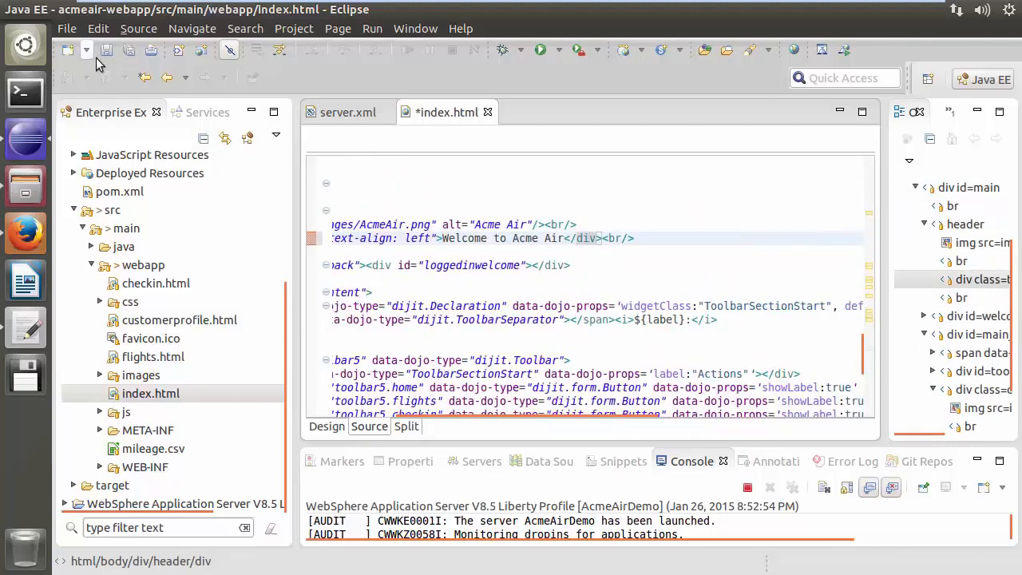
pyautogui.click(106, 52)
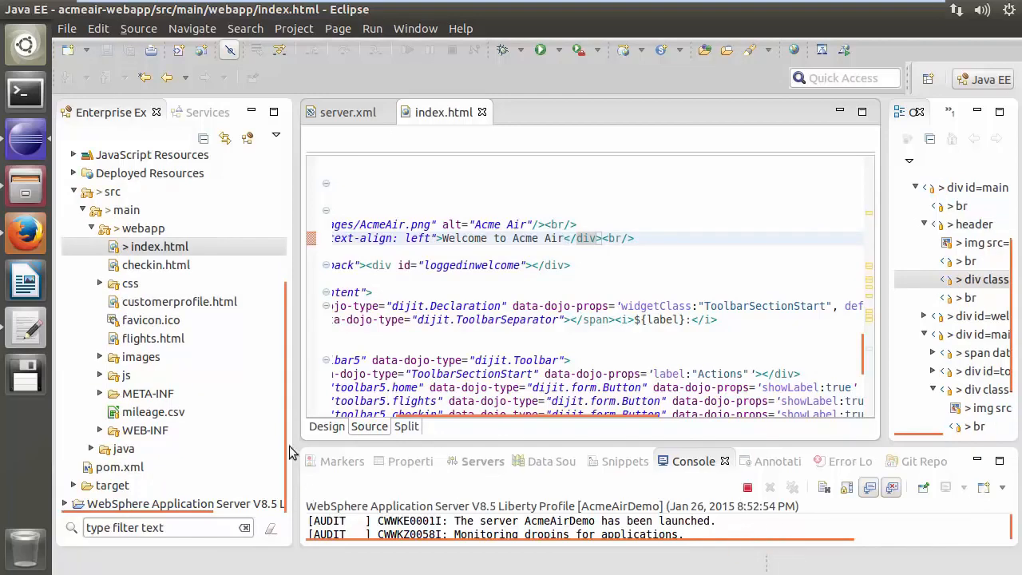
# Switch to Firefox and reload the Acme Air home page to check the new tagline
pyautogui.click(24, 230)
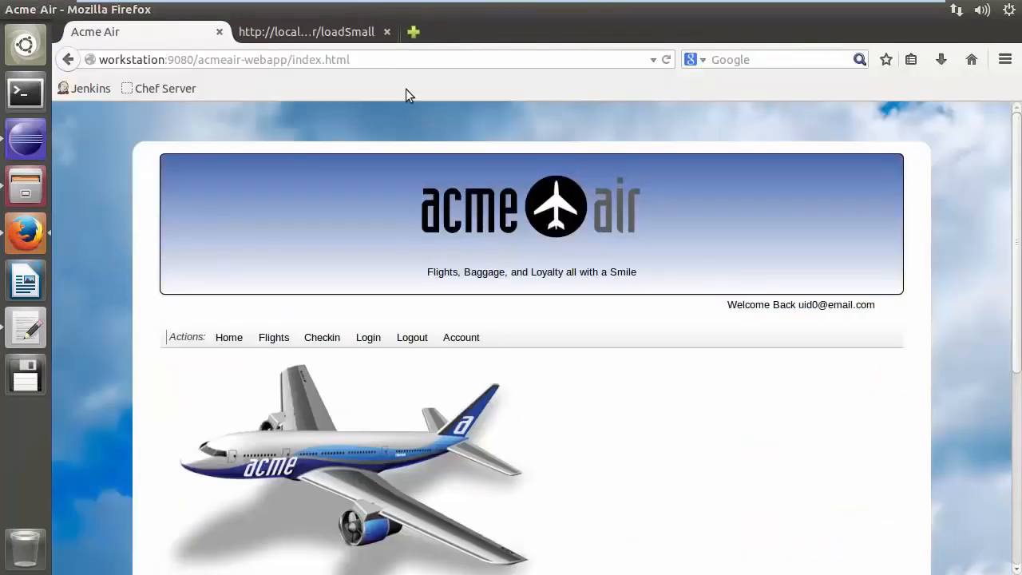
pyautogui.click(381, 60)
pyautogui.press('Return')
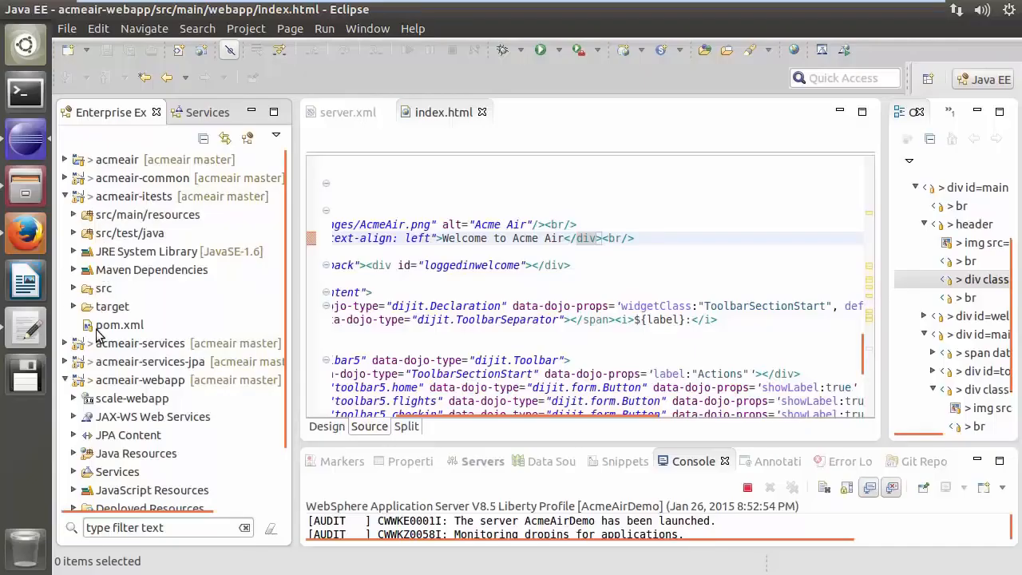
# Open the acmeair-itests pom.xml source and uncomment the run-its profile's id and activation block
pyautogui.click(100, 327)
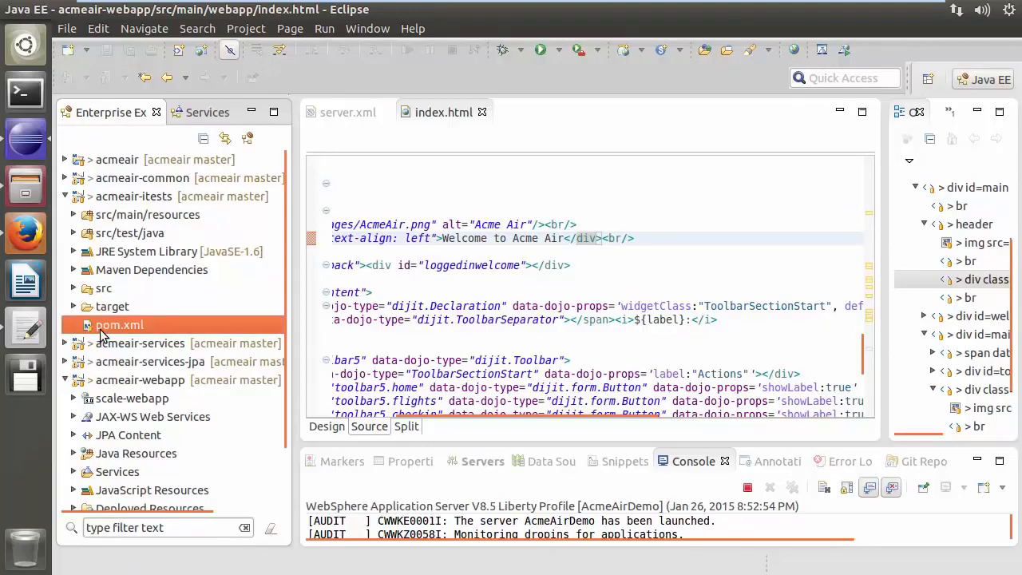
pyautogui.doubleClick(99, 331)
pyautogui.click(677, 427)
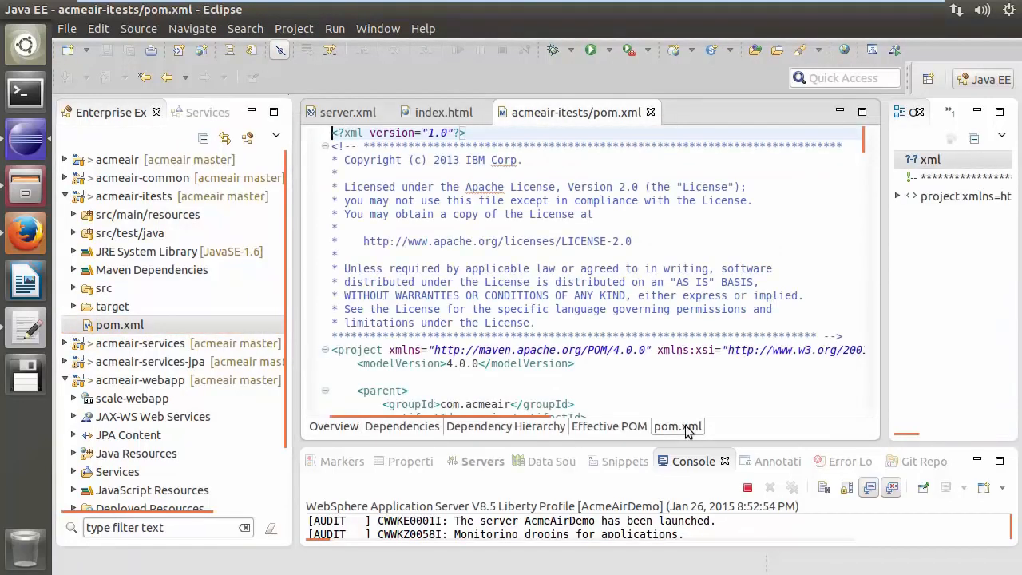
pyautogui.scroll(-10, 875, 228)
pyautogui.moveTo(876, 229); pyautogui.dragTo(876, 324)
pyautogui.moveTo(358, 150); pyautogui.dragTo(308, 150)
pyautogui.press('Delete')
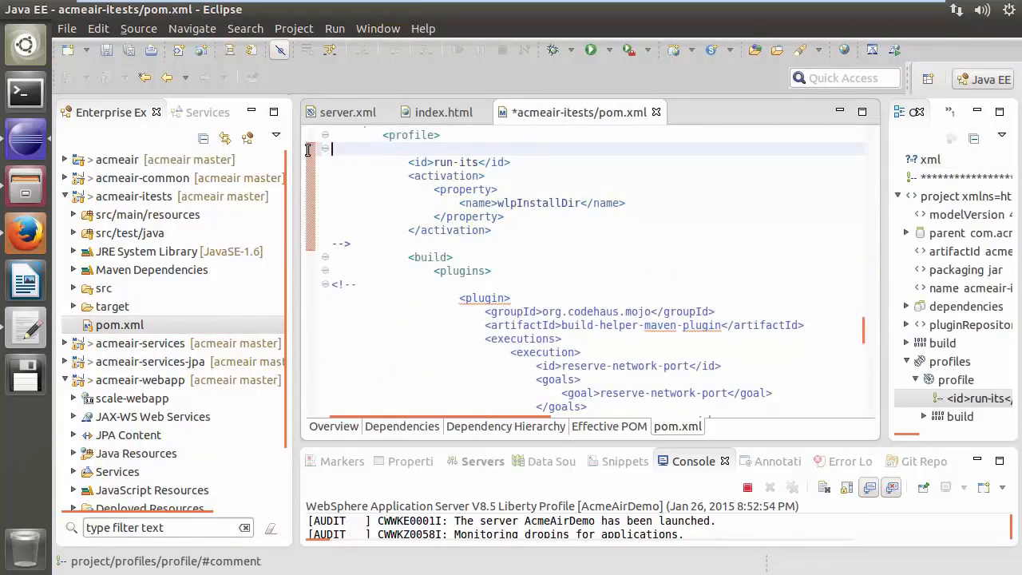
pyautogui.moveTo(352, 244); pyautogui.dragTo(331, 244)
pyautogui.press('Delete')
# Uncomment the build-helper-maven-plugin block in the run-its profile
pyautogui.scroll(-2, 387, 246)
pyautogui.moveTo(360, 204); pyautogui.dragTo(331, 204)
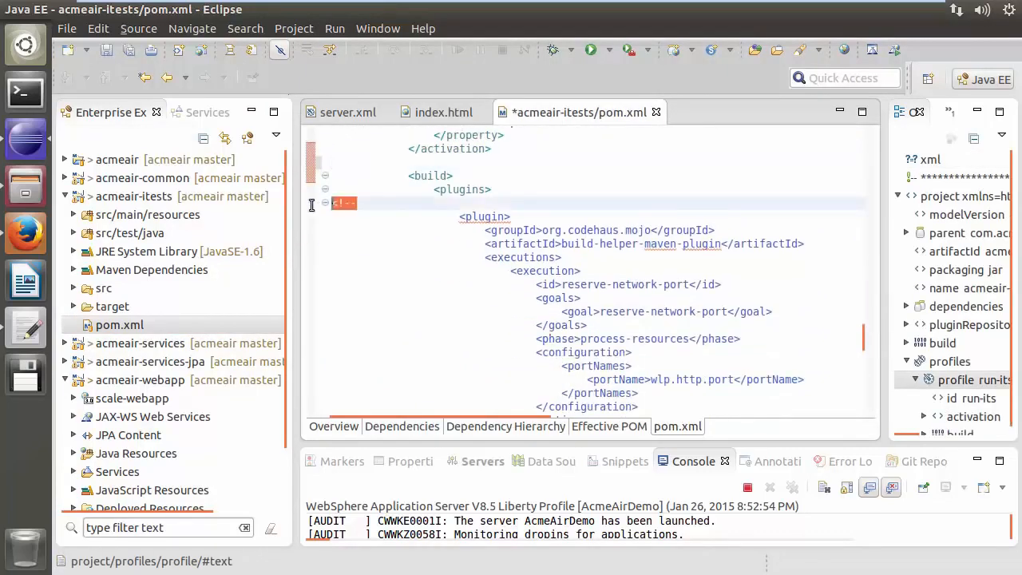
pyautogui.press('Delete')
pyautogui.scroll(-4, 383, 226)
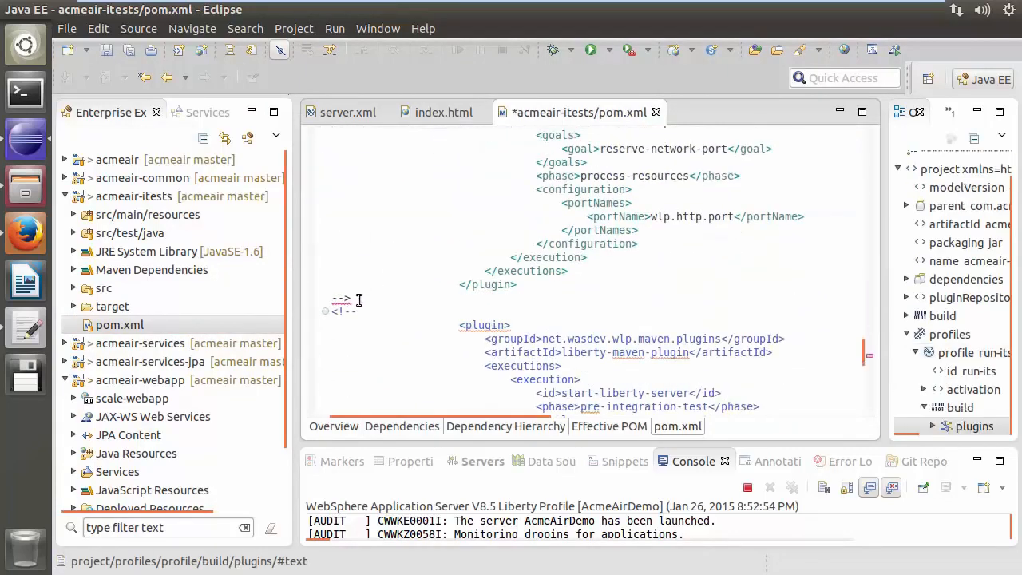
pyautogui.moveTo(358, 298); pyautogui.dragTo(316, 298)
pyautogui.press('Delete')
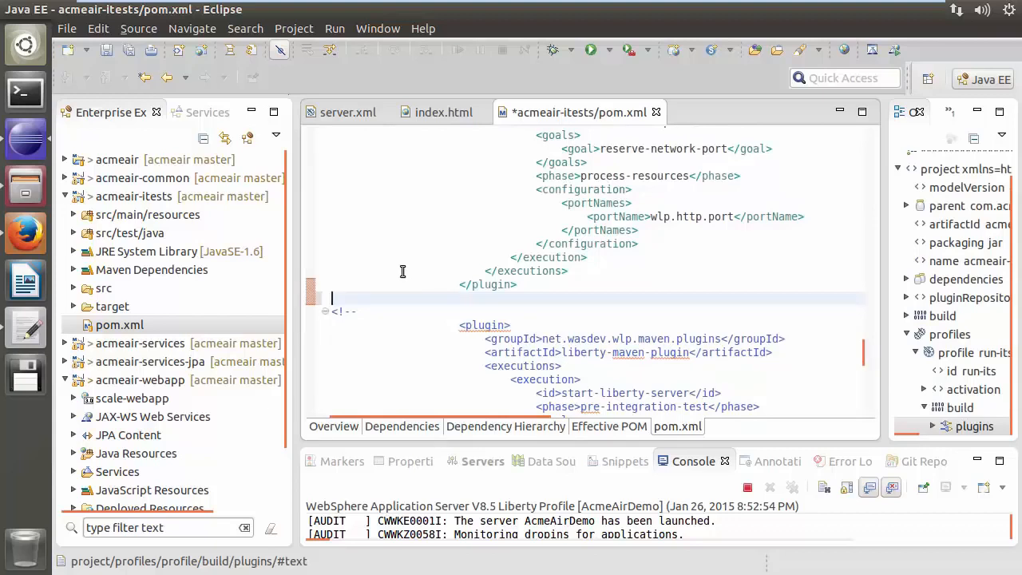
# Uncomment the liberty-maven-plugin block with its start-server and stop-server executions
pyautogui.scroll(-3, 391, 275)
pyautogui.moveTo(359, 190); pyautogui.dragTo(310, 188)
pyautogui.press('Delete')
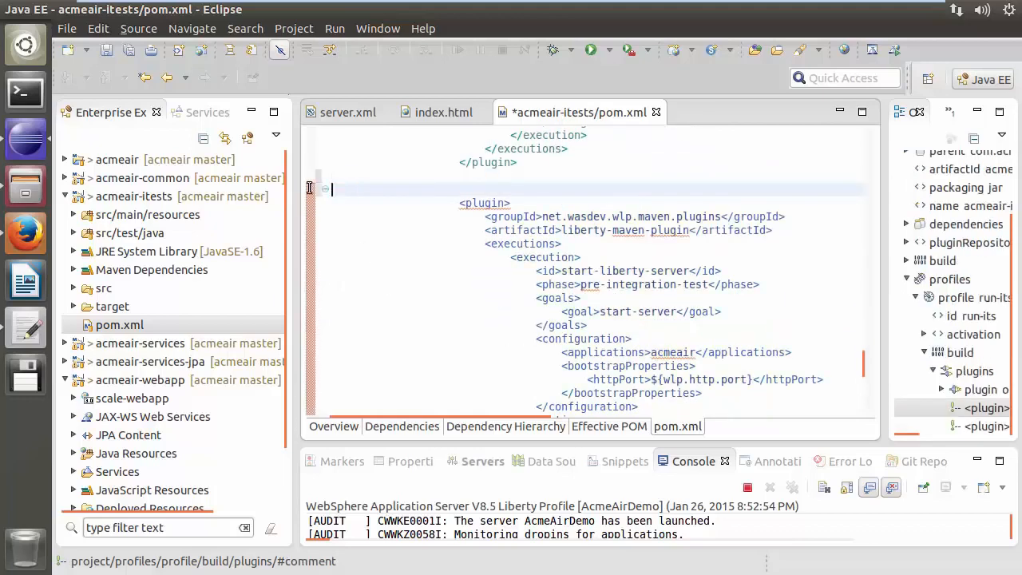
pyautogui.press('BackSpace')
pyautogui.scroll(-4, 365, 245)
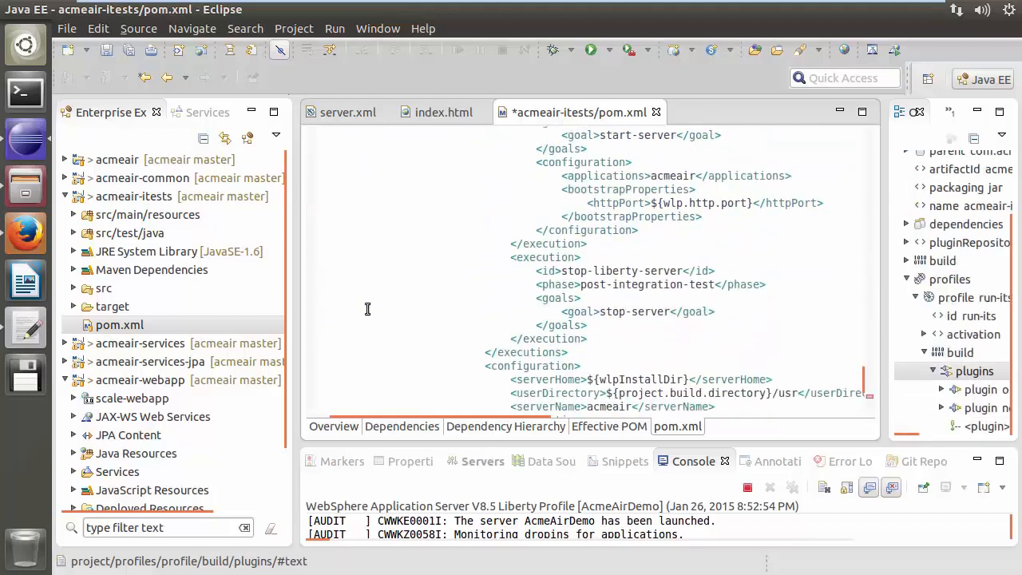
pyautogui.scroll(-5, 368, 311)
pyautogui.moveTo(354, 243); pyautogui.dragTo(330, 243)
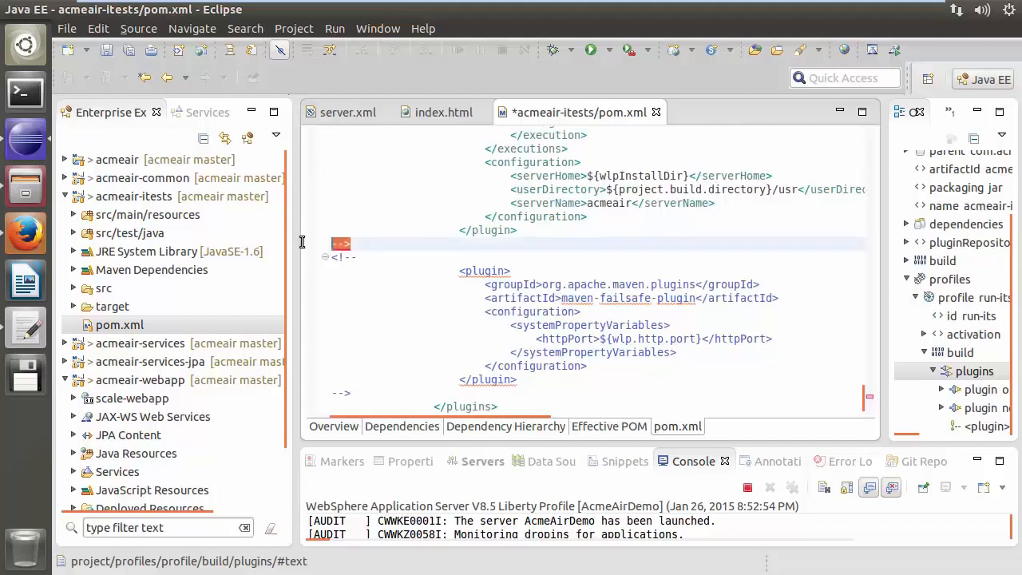
pyautogui.press('Delete')
pyautogui.press('BackSpace')
# Uncomment the maven-failsafe-plugin block and save the pom.xml
pyautogui.scroll(5, 373, 242)
pyautogui.scroll(1, 376, 241)
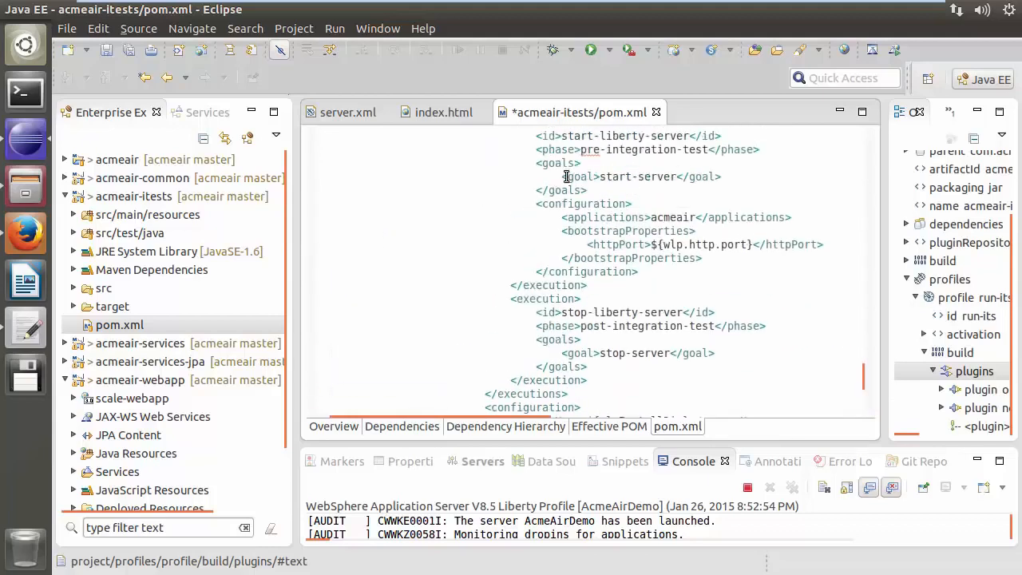
pyautogui.moveTo(563, 176); pyautogui.dragTo(723, 178)
pyautogui.moveTo(563, 354); pyautogui.dragTo(716, 352)
pyautogui.scroll(-4, 358, 329)
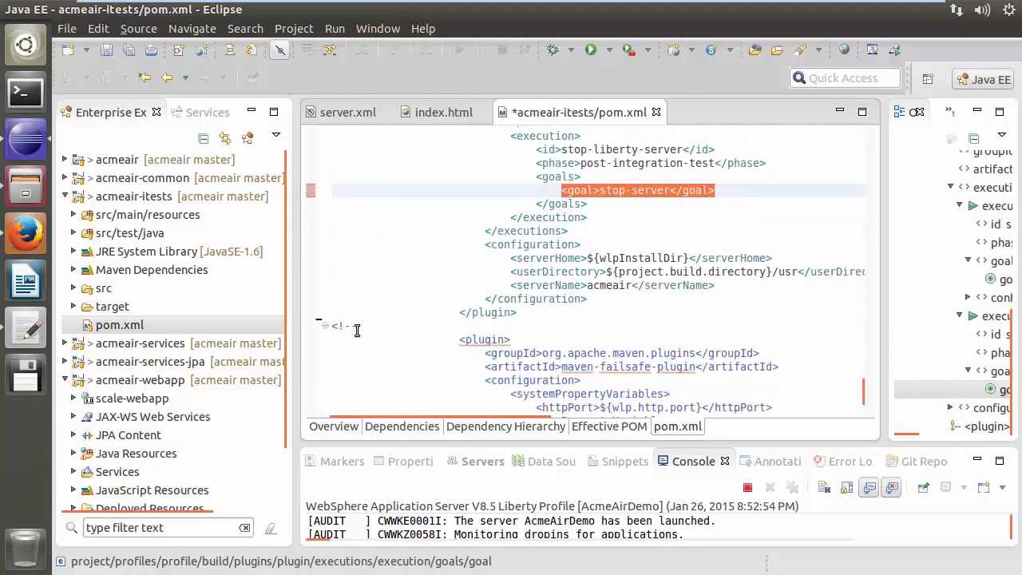
pyautogui.moveTo(358, 326); pyautogui.dragTo(321, 331)
pyautogui.press('Delete')
pyautogui.hotkey('ctrl', 's')
pyautogui.scroll(-4, 379, 333)
pyautogui.press('Delete')
pyautogui.press('BackSpace')
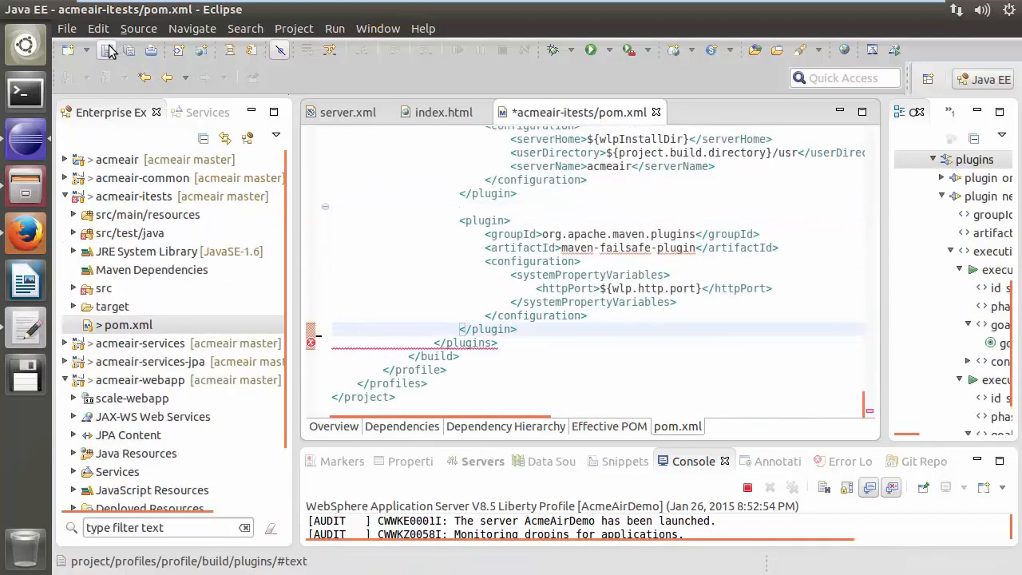
pyautogui.hotkey('ctrl', 's')
# Create a Maven Build run configuration named run-itests with base directory acmeair and goal install
pyautogui.click(335, 28)
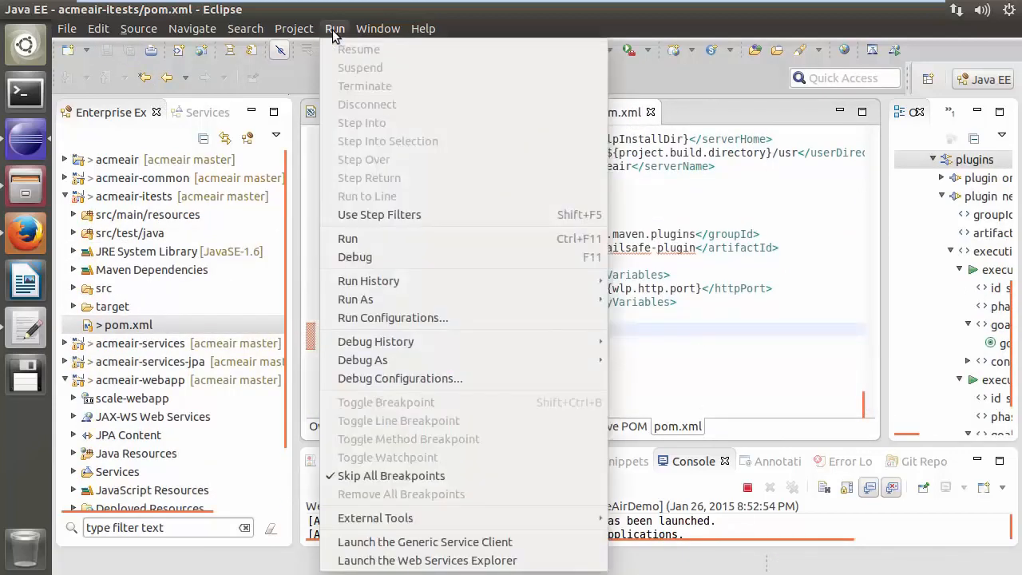
pyautogui.click(419, 312)
pyautogui.click(303, 404)
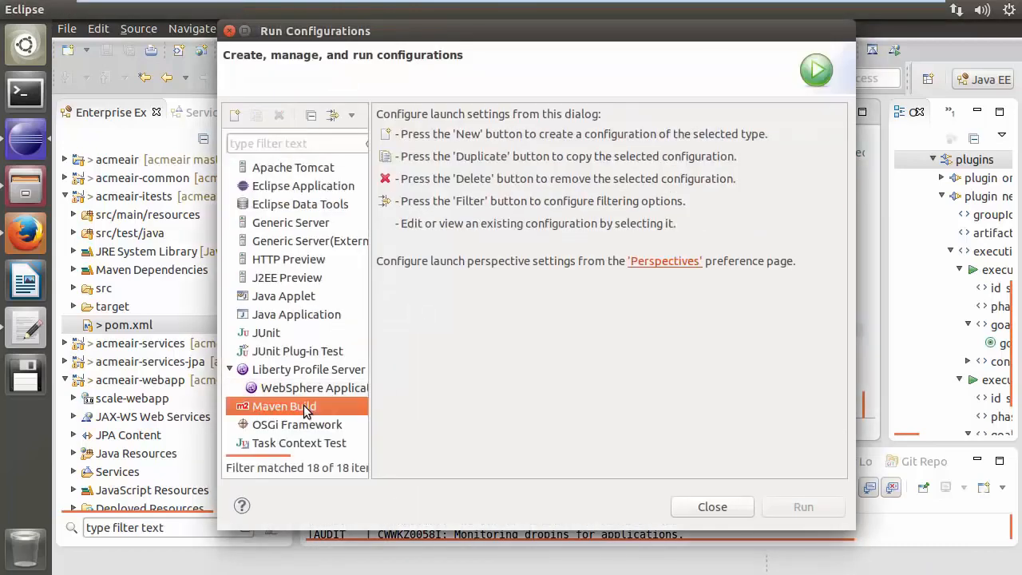
pyautogui.doubleClick(347, 408)
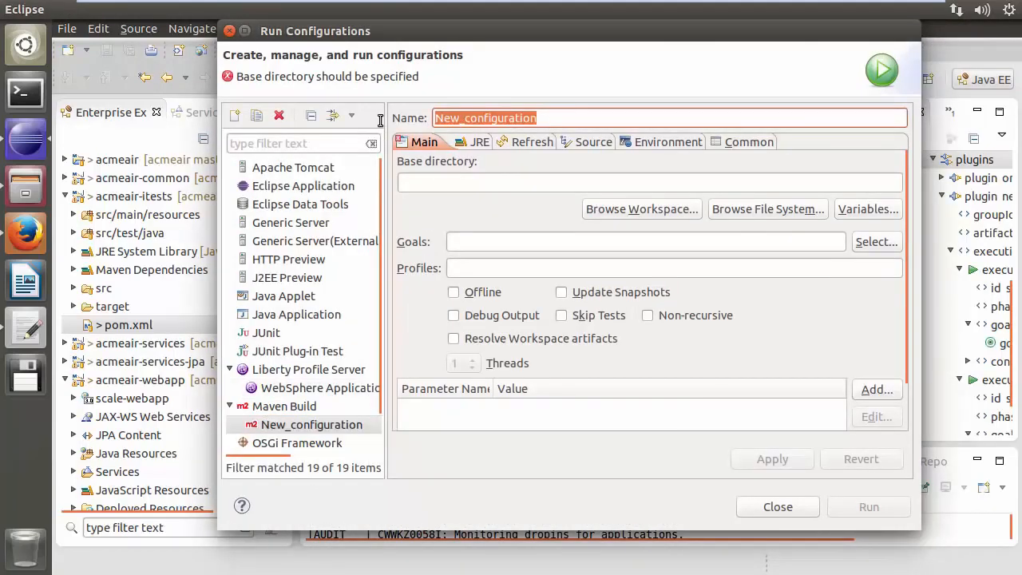
pyautogui.write('run-itests')
pyautogui.click(642, 209)
pyautogui.click(655, 472)
pyautogui.click(496, 246)
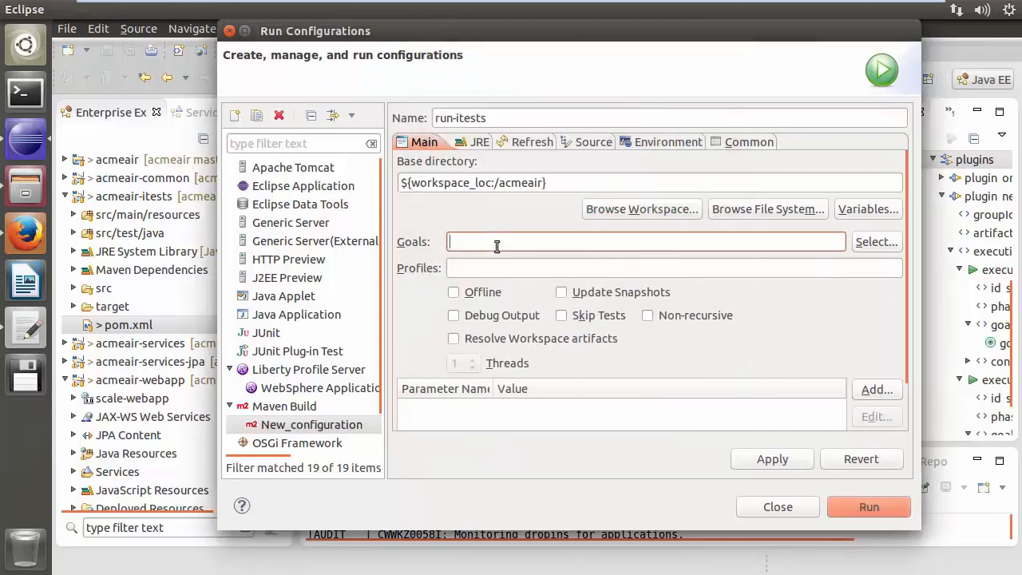
pyautogui.write('install')
# Add the parameter wlpInstallDir with value /home/liberty/wlp, apply, and run the configuration
pyautogui.click(877, 389)
pyautogui.write('wlpInstal')
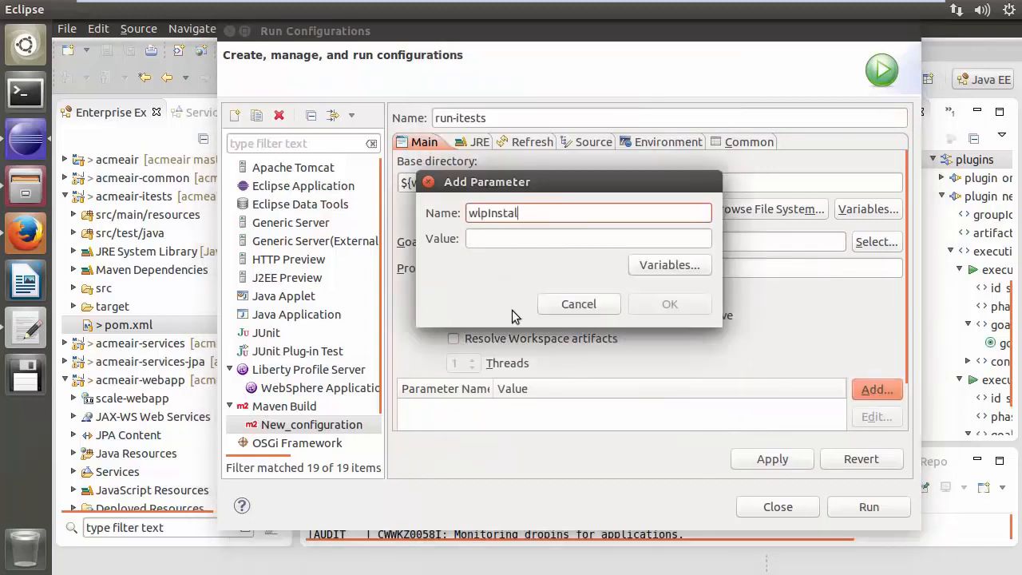
pyautogui.write('lDir')
pyautogui.press('Tab')
pyautogui.write('/home/liberty/wlp')
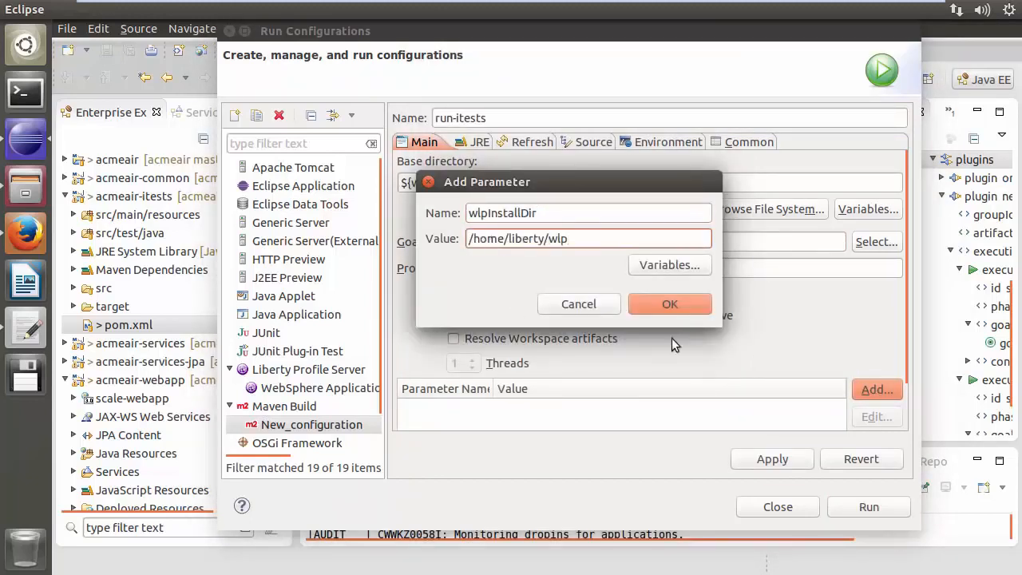
pyautogui.press('Return')
pyautogui.click(790, 464)
pyautogui.click(866, 507)
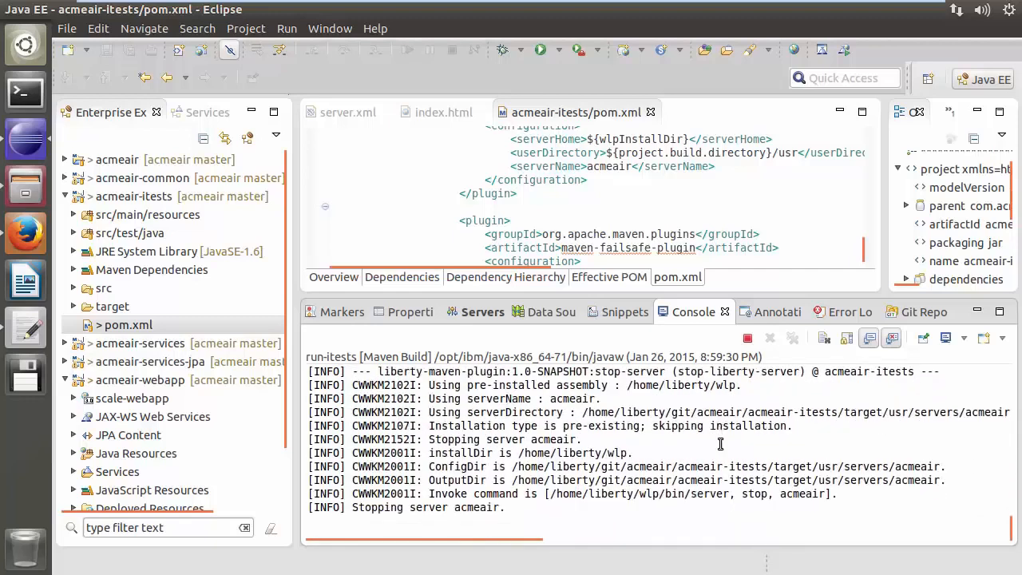
# Review the Maven build console output for the Liberty server start, stop and test phases
pyautogui.moveTo(436, 440); pyautogui.dragTo(352, 440)
pyautogui.click(490, 442)
pyautogui.scroll(4, 502, 441)
pyautogui.scroll(6, 502, 441)
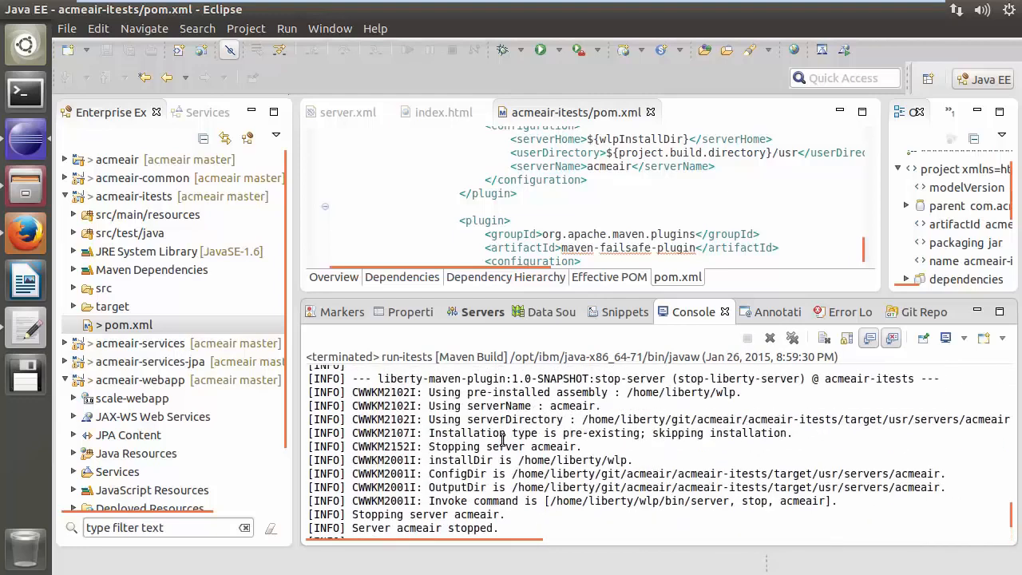
pyautogui.scroll(2, 503, 440)
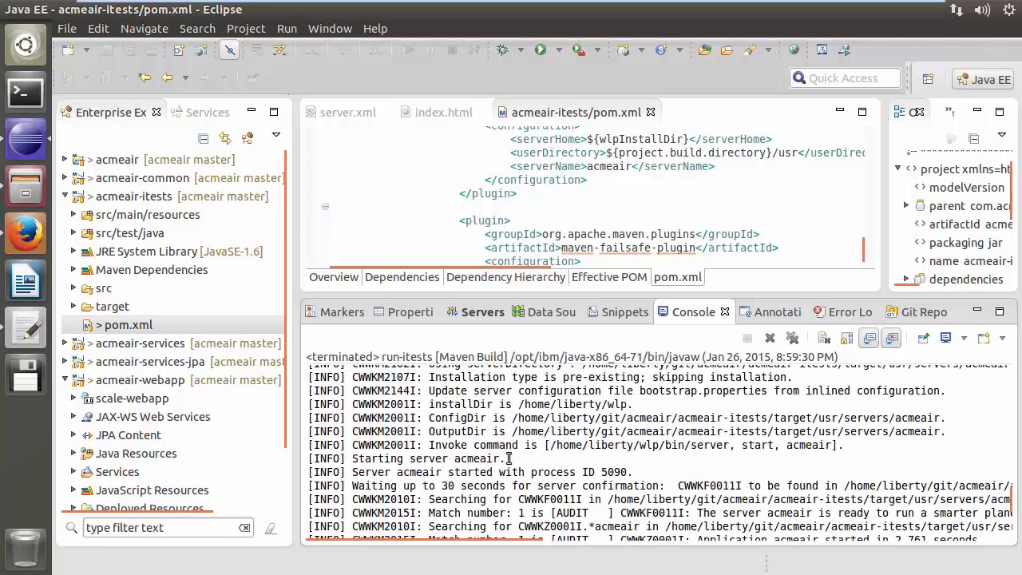
pyautogui.moveTo(509, 458); pyautogui.dragTo(353, 457)
pyautogui.click(584, 457)
pyautogui.scroll(-8, 585, 456)
pyautogui.scroll(-1, 585, 457)
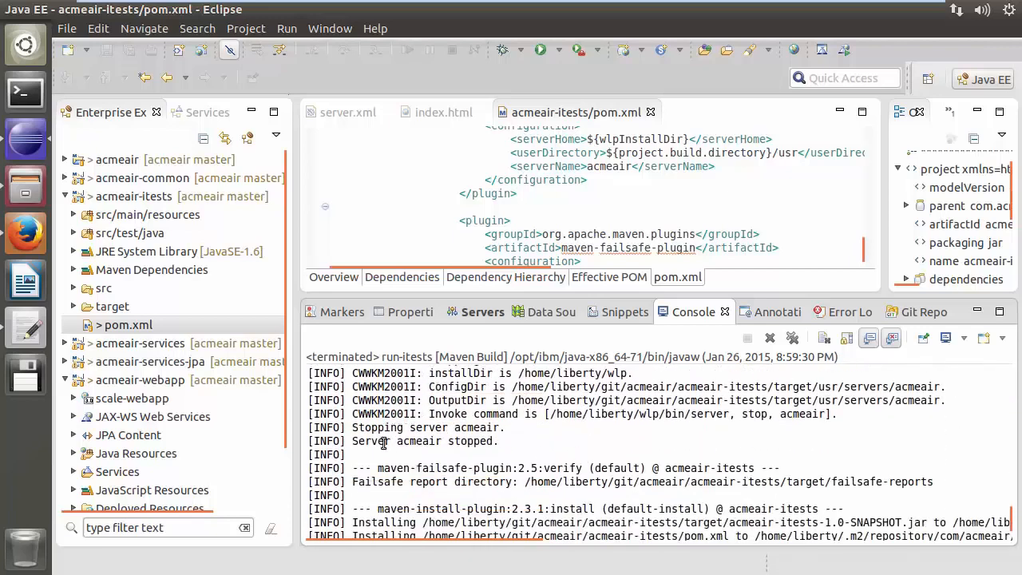
pyautogui.moveTo(353, 428); pyautogui.dragTo(505, 428)
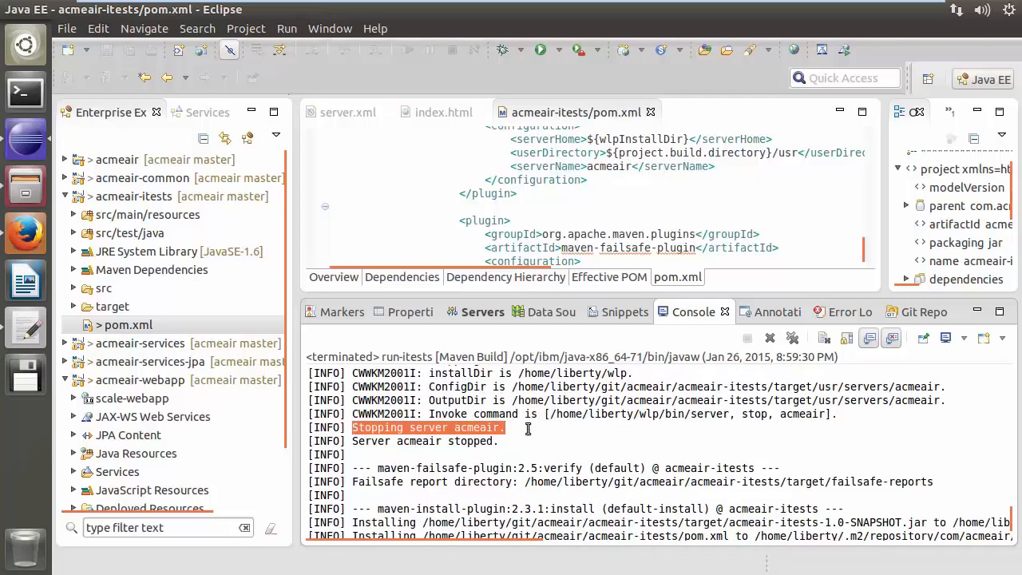
pyautogui.click(529, 428)
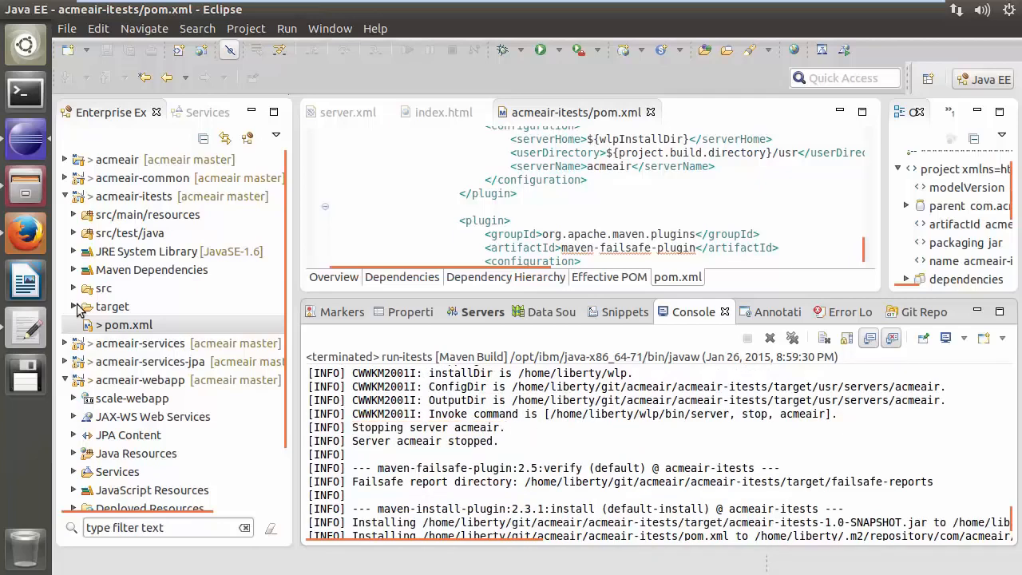
# Refresh the acmeair-itests target folder and open the failsafe test report for AcmeAirTest in the JUnit view
pyautogui.click(75, 308)
pyautogui.click(119, 311)
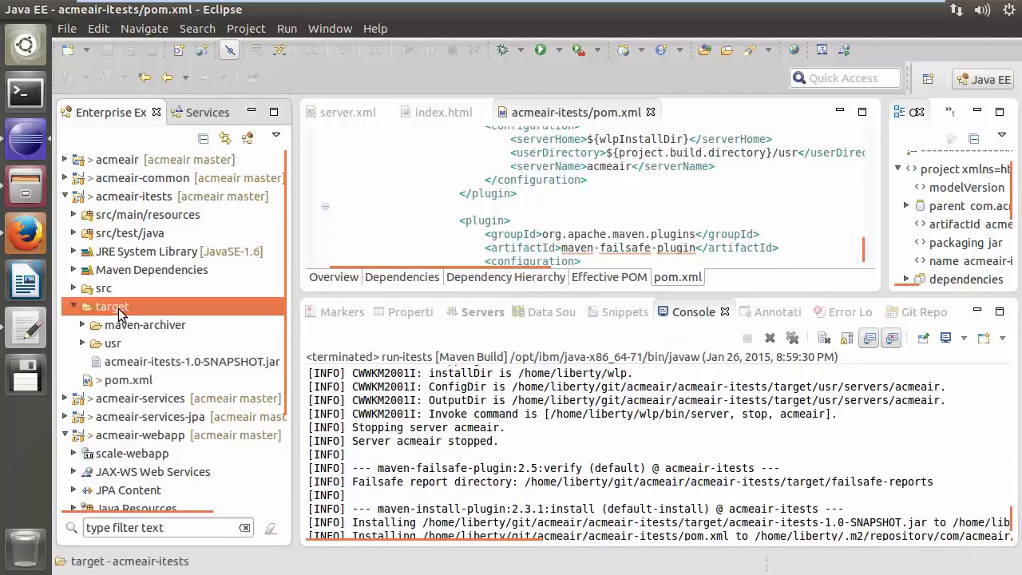
pyautogui.rightClick(119, 312)
pyautogui.click(200, 276)
pyautogui.click(83, 325)
pyautogui.click(158, 383)
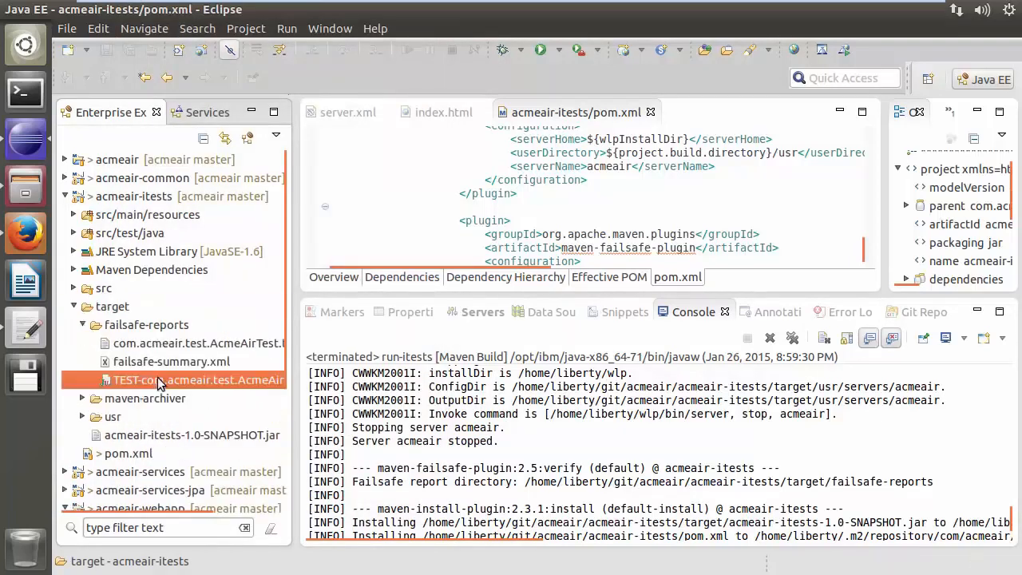
pyautogui.doubleClick(158, 383)
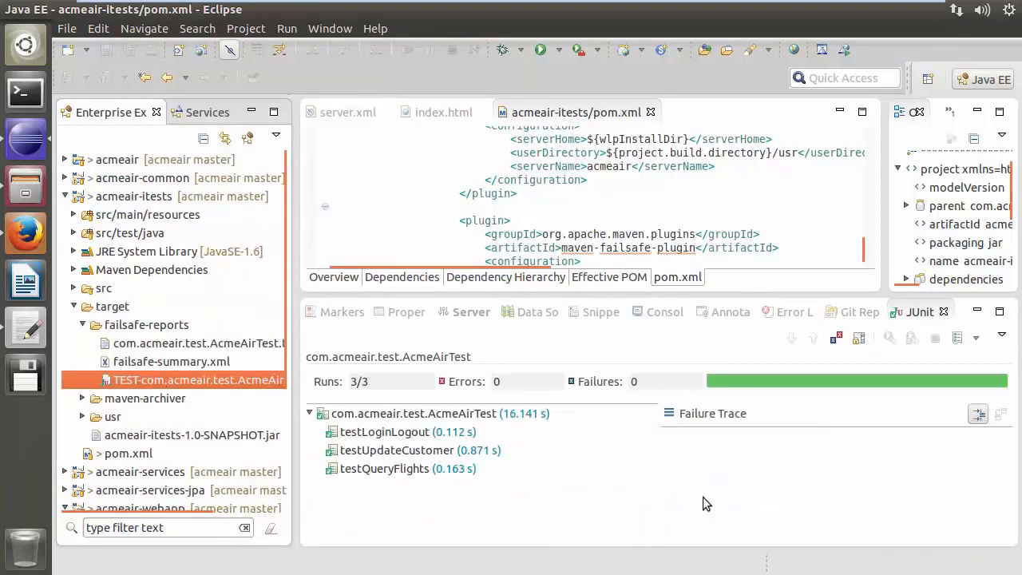
# Commit and push only acmeair-itests/pom.xml to Git with the message "Configure acmeair-itests"
pyautogui.rightClick(119, 162)
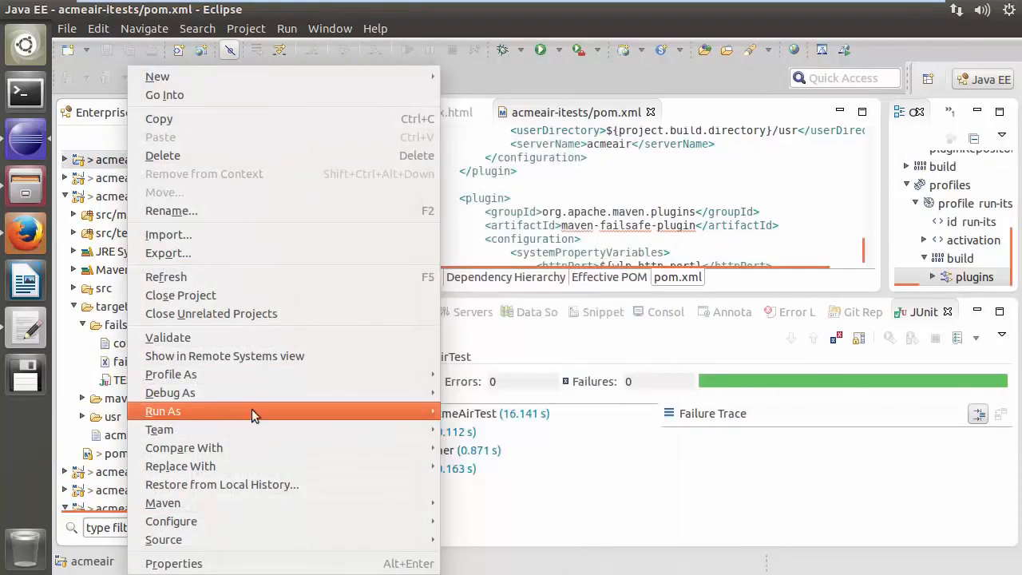
pyautogui.moveTo(262, 427)
pyautogui.click(479, 165)
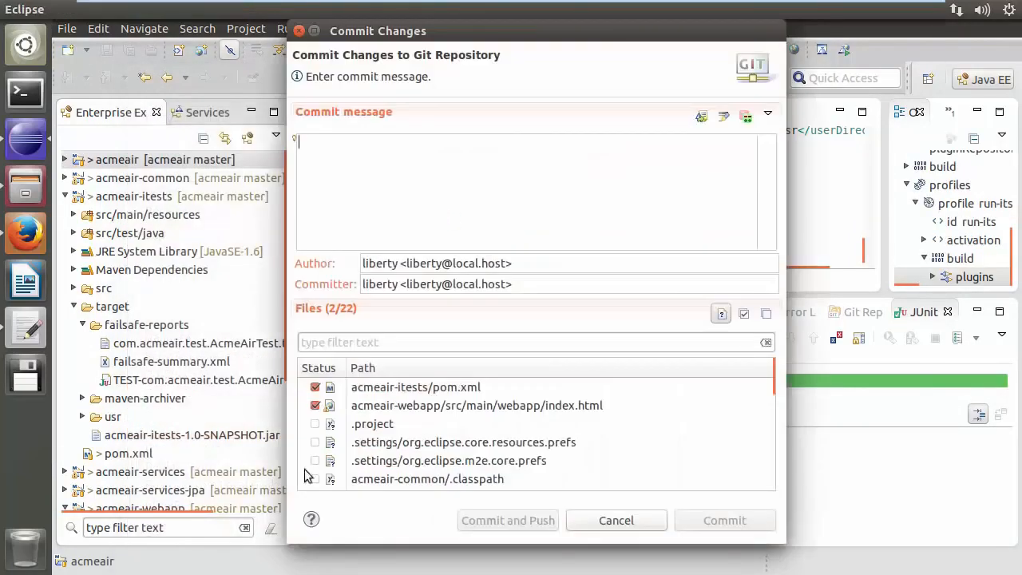
pyautogui.click(315, 405)
pyautogui.click(418, 170)
pyautogui.write('Configure acmeair-')
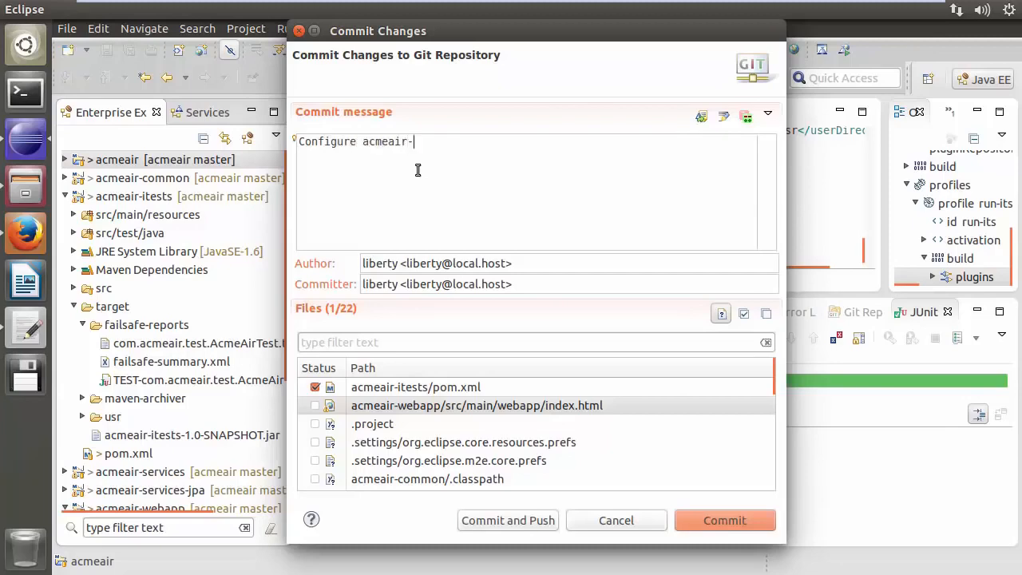
pyautogui.write('itests')
pyautogui.click(519, 520)
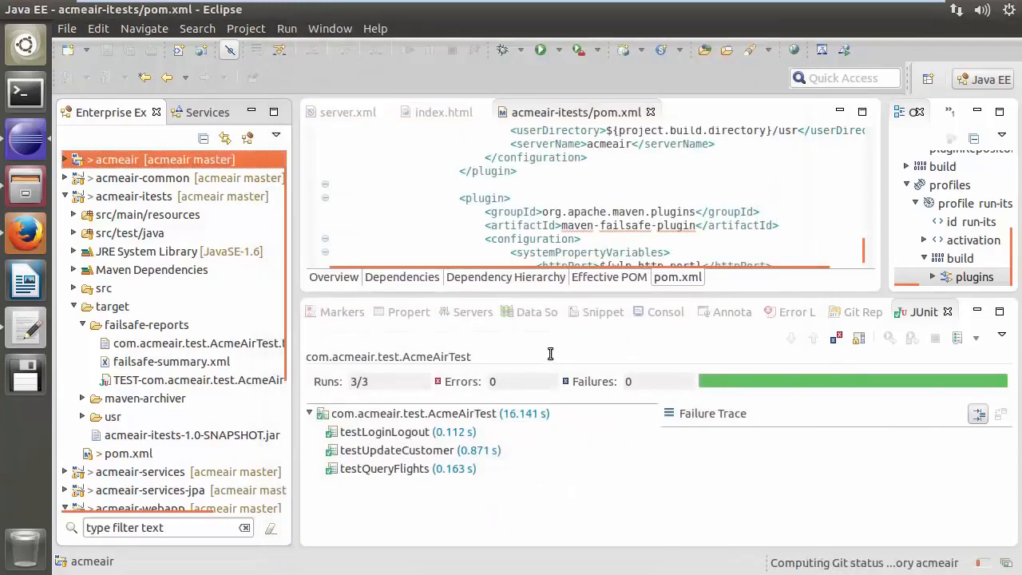
pyautogui.click(725, 406)
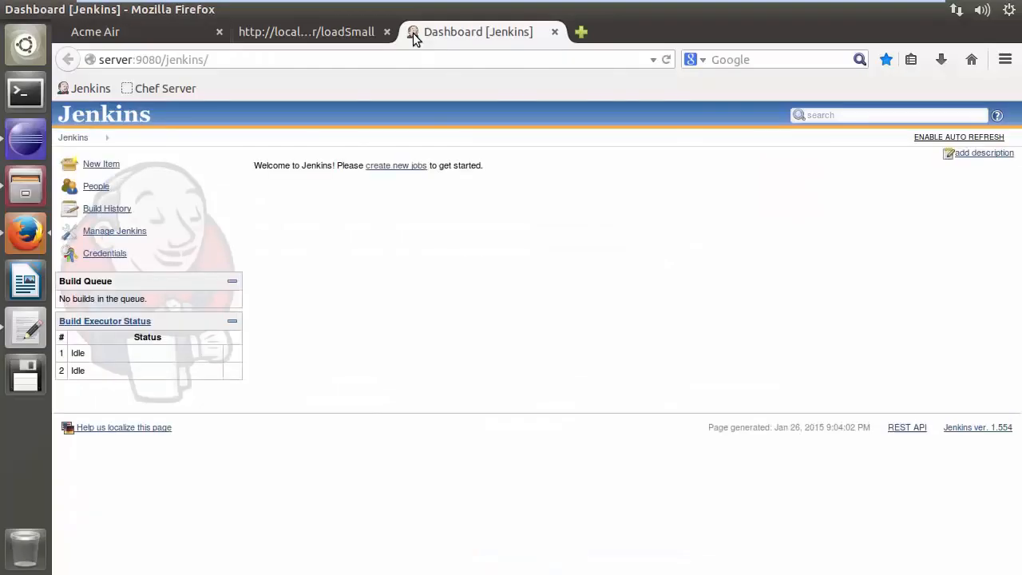
# Create a new free-style Jenkins job named AcmeAir tests
pyautogui.click(399, 167)
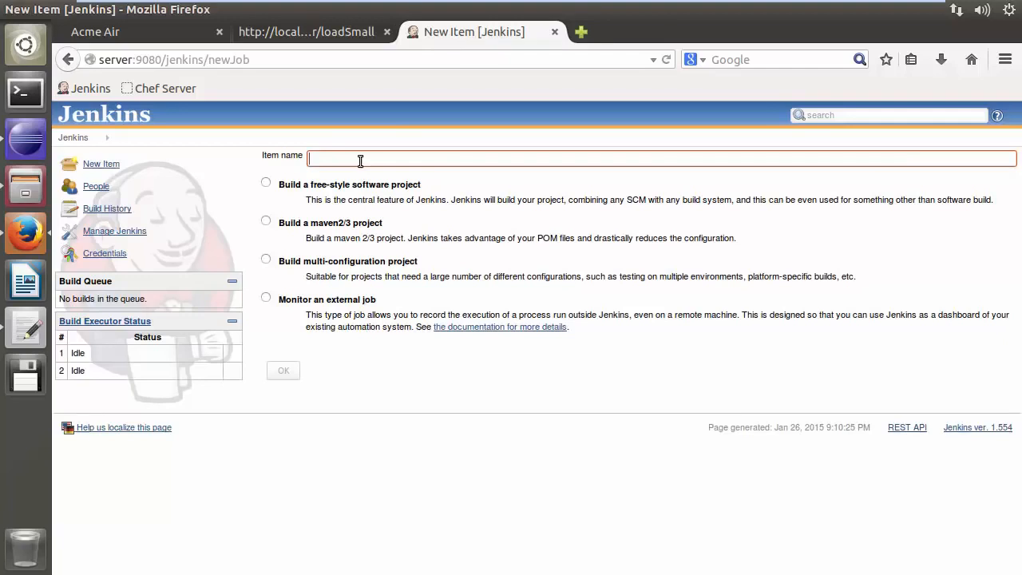
pyautogui.write('AcmeAir tes')
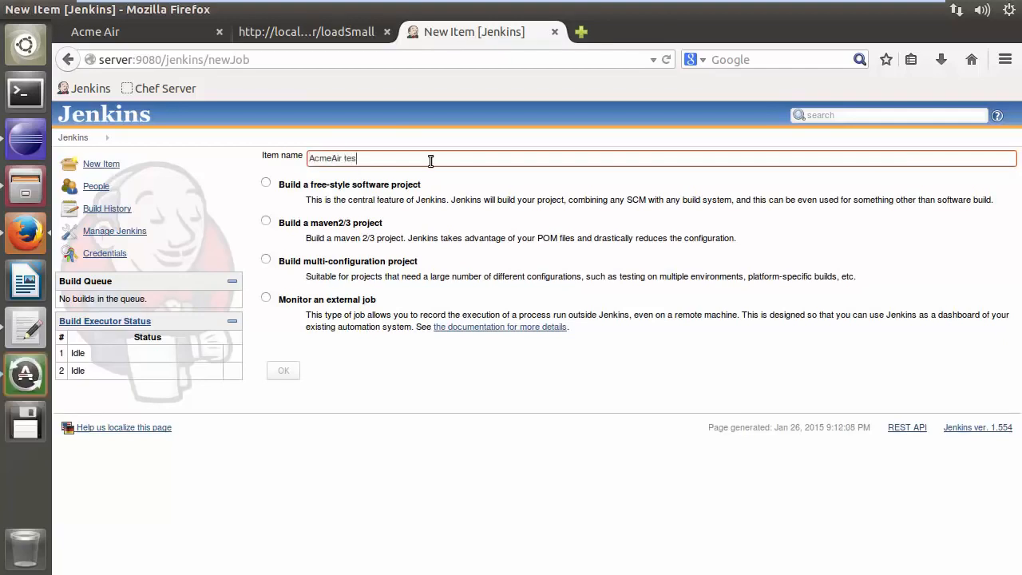
pyautogui.write('ts')
pyautogui.click(266, 182)
pyautogui.click(283, 370)
# Use Git for source code management with repository URL ssh://liberty@server/home/liberty/acmeair.git
pyautogui.click(279, 484)
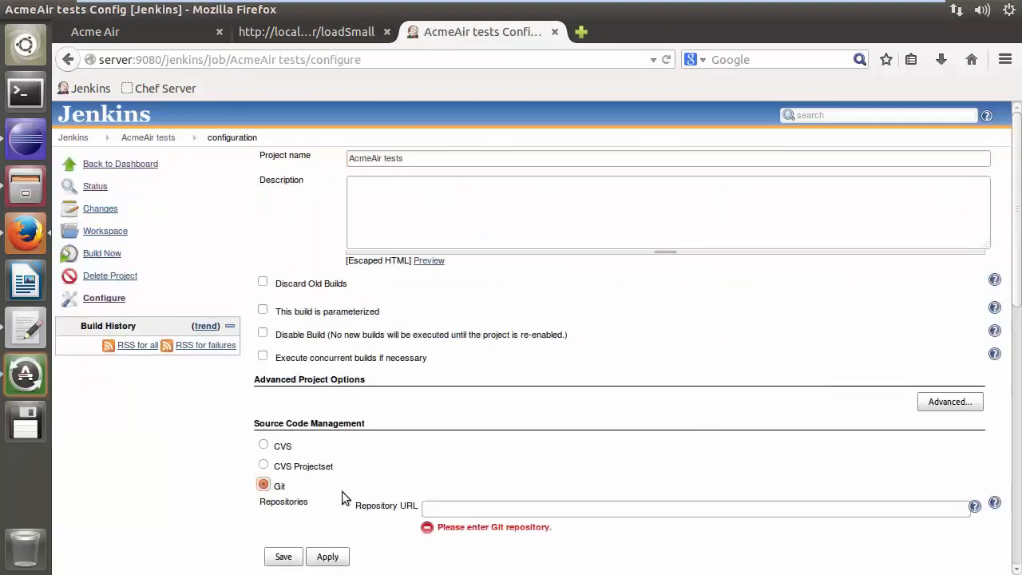
pyautogui.press('Tab')
pyautogui.write('ssh://')
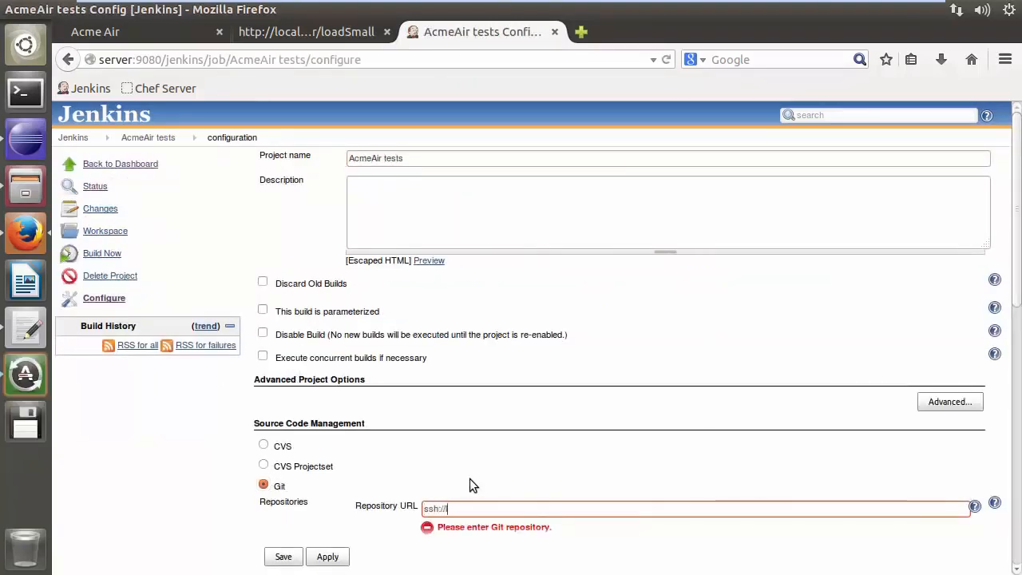
pyautogui.write('liberty@server/home/liberty')
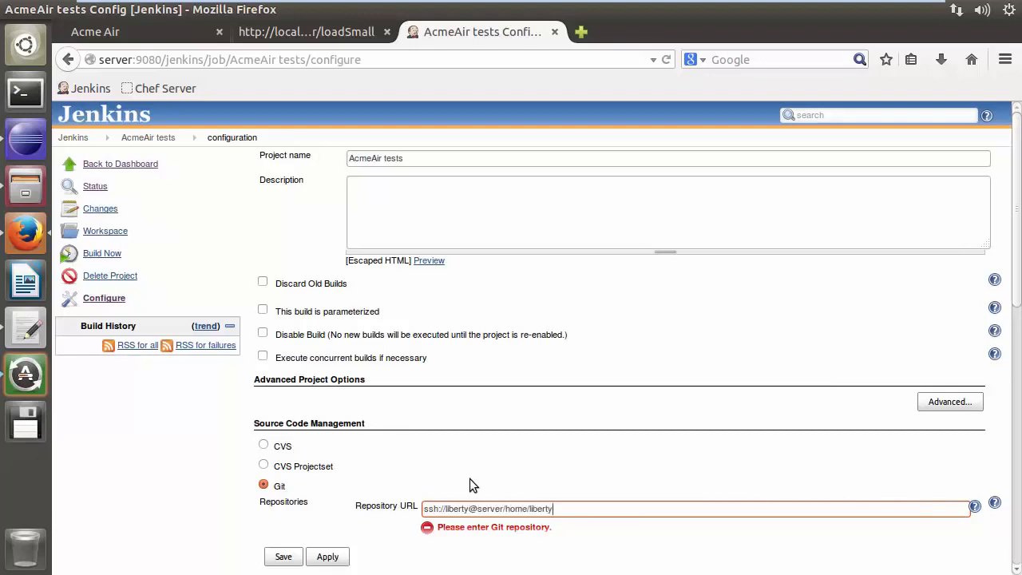
pyautogui.write('/acmeair.git')
# Enable the Poll SCM build trigger with the schedule H/2 * * * *
pyautogui.scroll(-3, 406, 471)
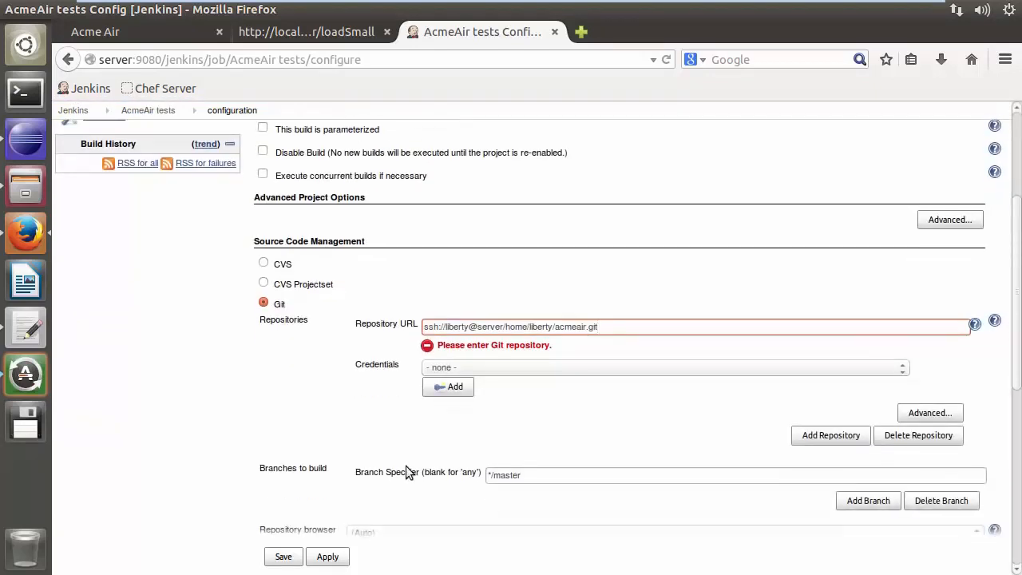
pyautogui.scroll(-8, 405, 471)
pyautogui.click(262, 327)
pyautogui.click(420, 393)
pyautogui.write('H/2 * * * *')
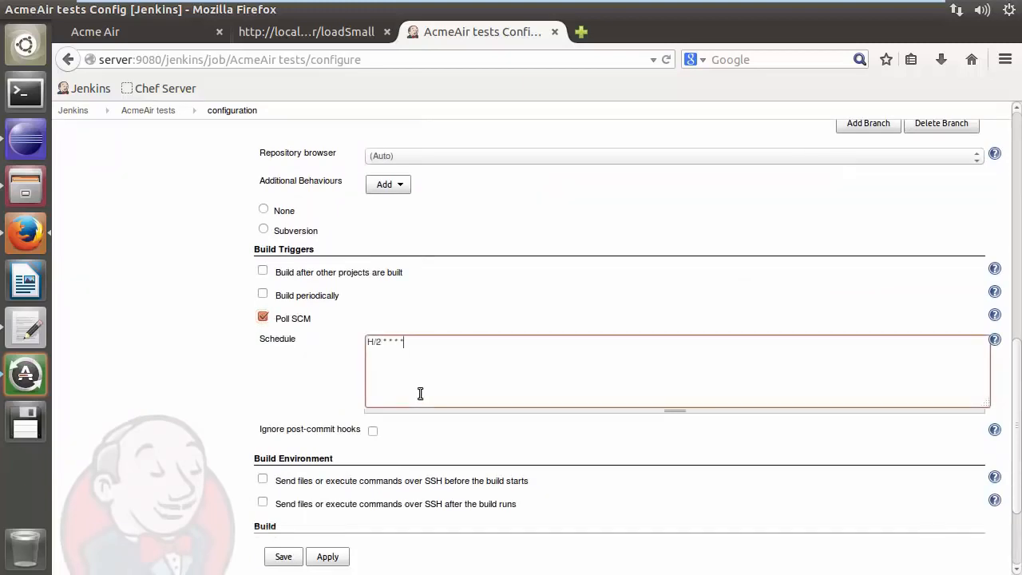
# Add an Invoke top-level Maven targets build step using apache_maven with goals clean install
pyautogui.scroll(-3, 420, 394)
pyautogui.click(317, 426)
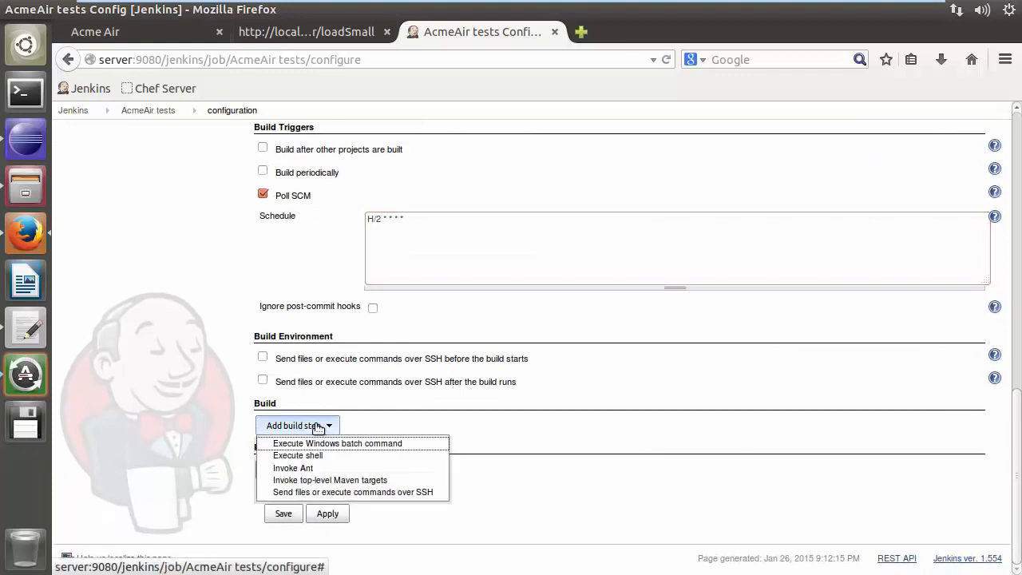
pyautogui.click(319, 480)
pyautogui.click(414, 460)
pyautogui.click(390, 482)
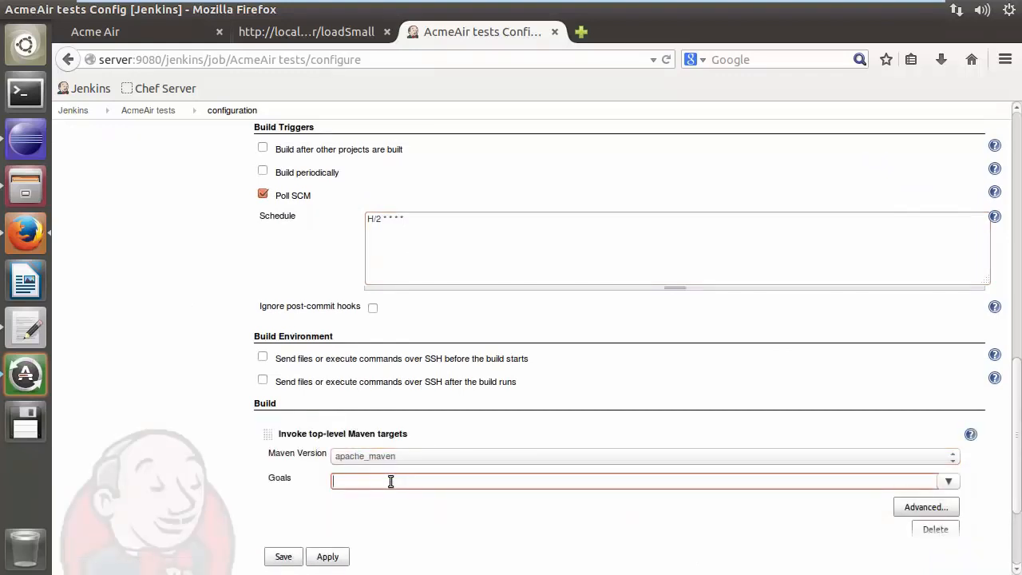
pyautogui.write('clean install')
# Set the Maven build step's properties to wlpInstallDir=/opt/liberty/wlp
pyautogui.scroll(-3, 407, 515)
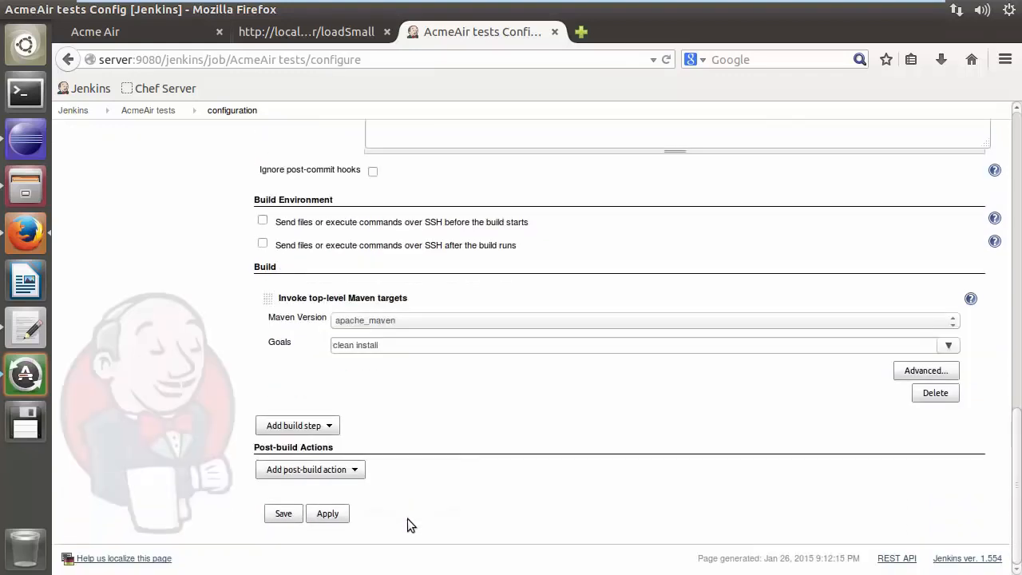
pyautogui.click(924, 370)
pyautogui.click(412, 420)
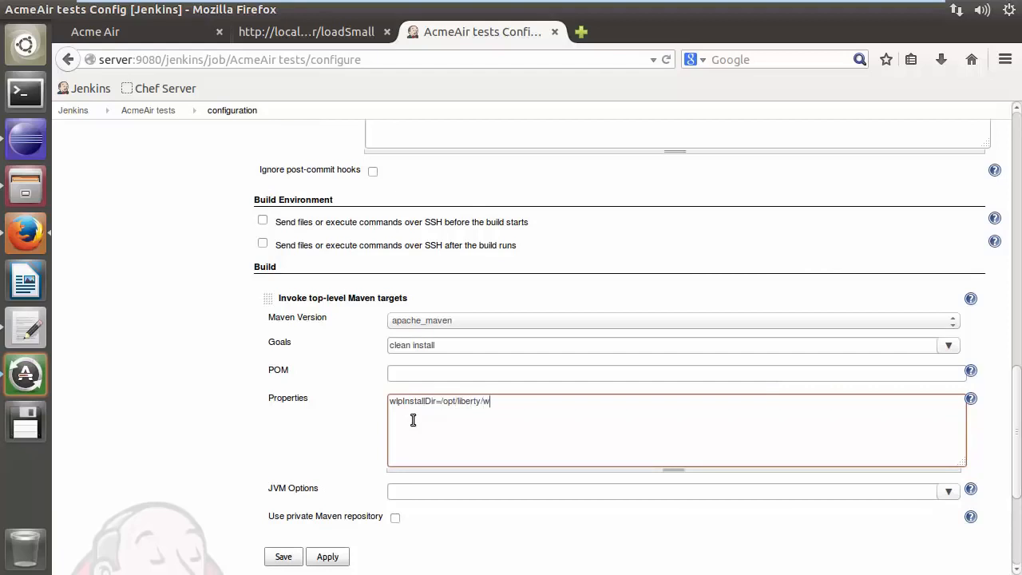
pyautogui.scroll(-5, 341, 423)
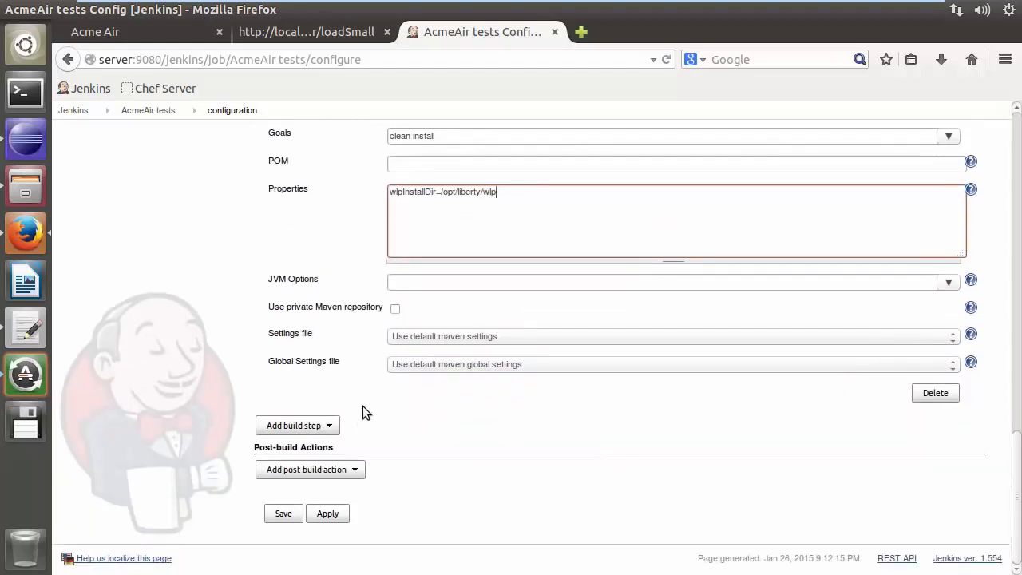
# Add an Archive the artifacts post-build action for the webapp war, acmeair server files and shared usr files
pyautogui.click(319, 469)
pyautogui.click(335, 364)
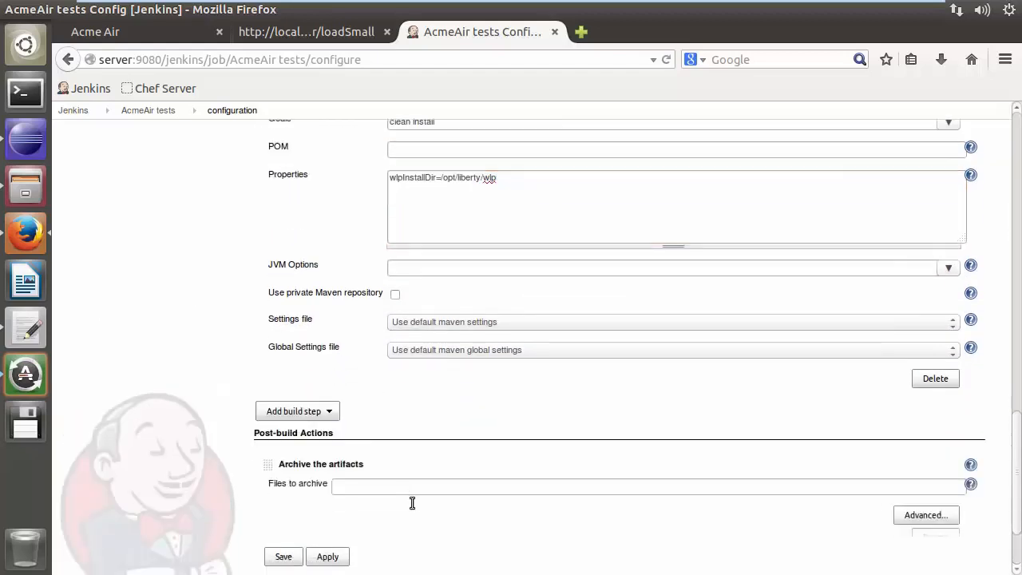
pyautogui.scroll(-2, 412, 503)
pyautogui.click(374, 407)
pyautogui.write('acmeair-webapp/target/*.war, acmeair-itests/src/main/resources/servers/acmeair/*, acmeair-itests/target/usr/shared/**')
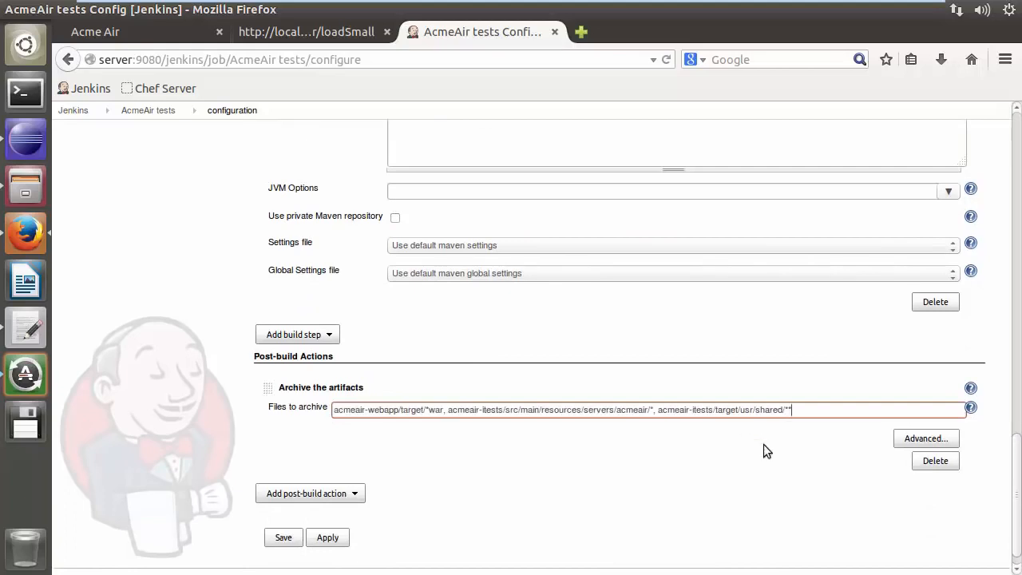
# Add a Publish JUnit test result report action for acmeair-itests/target/failsafe-reports/*.xml and save the job
pyautogui.click(338, 495)
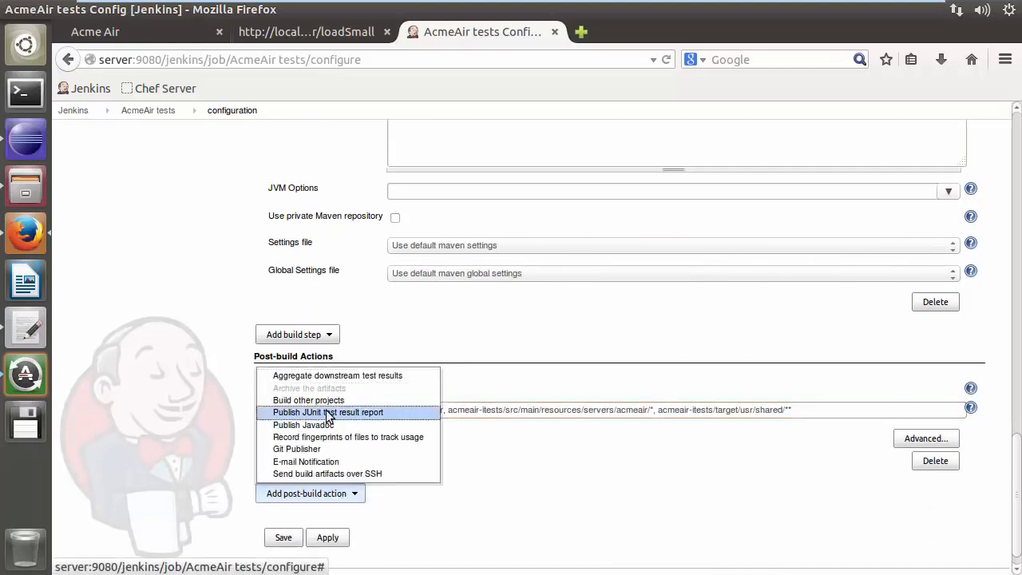
pyautogui.click(327, 412)
pyautogui.write('acmeair-itests/target/failsafe-reports/*.xml')
pyautogui.scroll(-3, 240, 429)
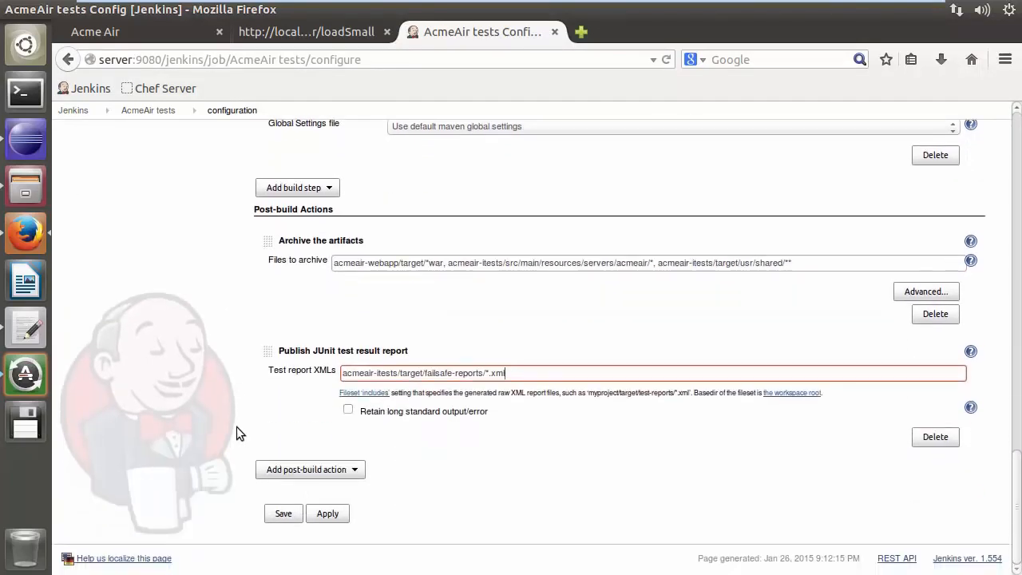
pyautogui.click(284, 513)
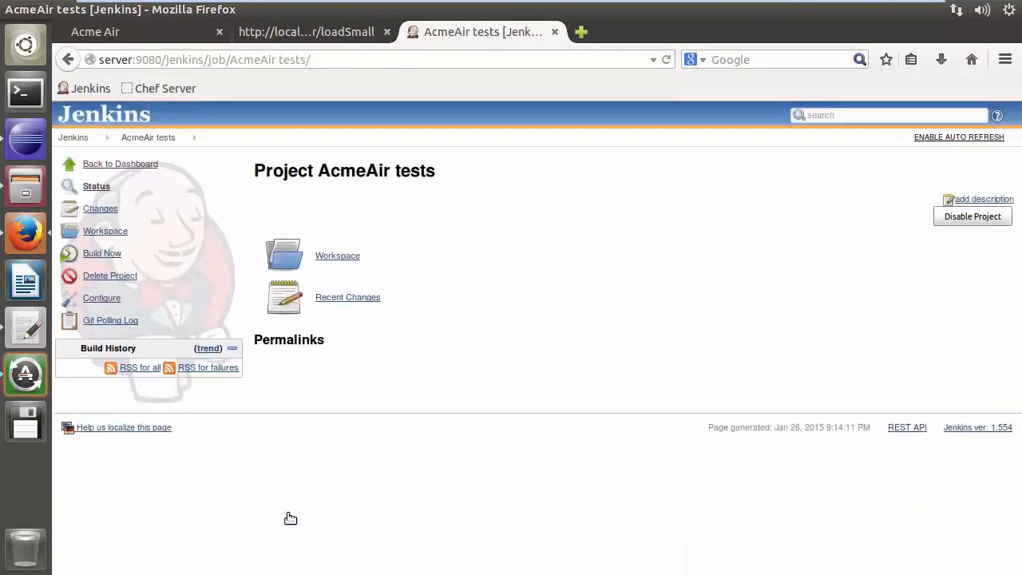
# Build the AcmeAir tests job and open the first build's test results
pyautogui.click(114, 254)
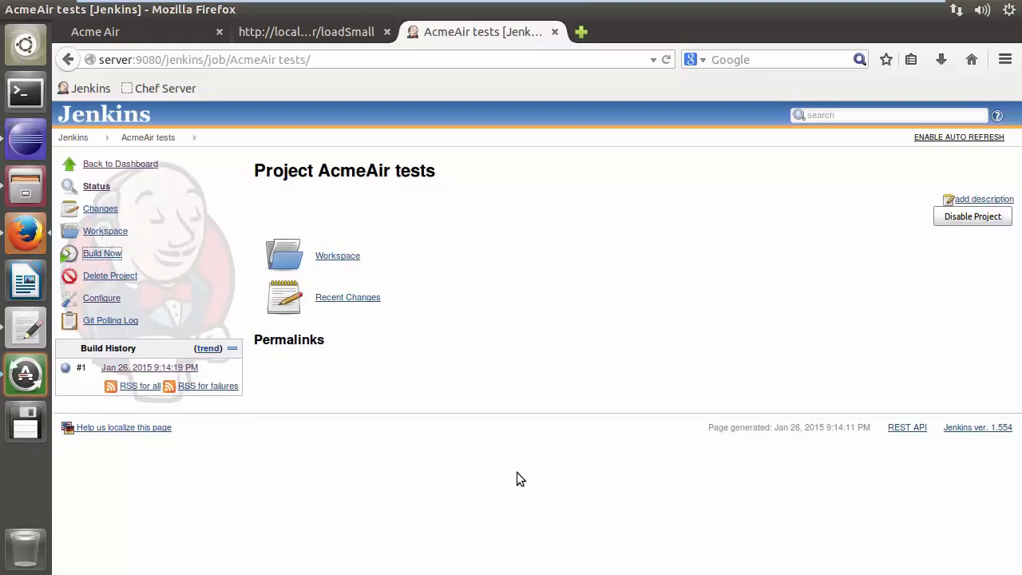
pyautogui.click(167, 367)
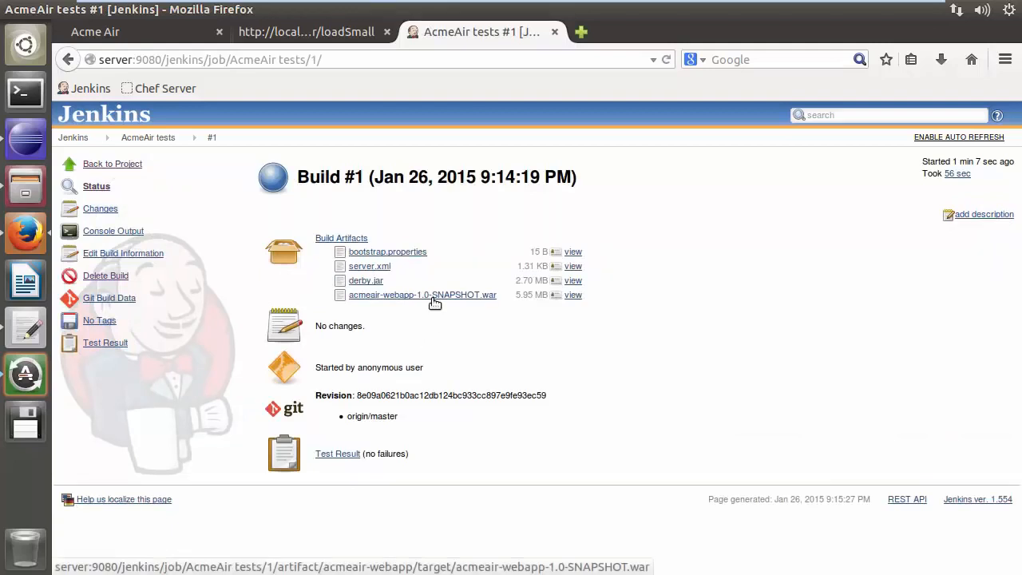
pyautogui.click(354, 455)
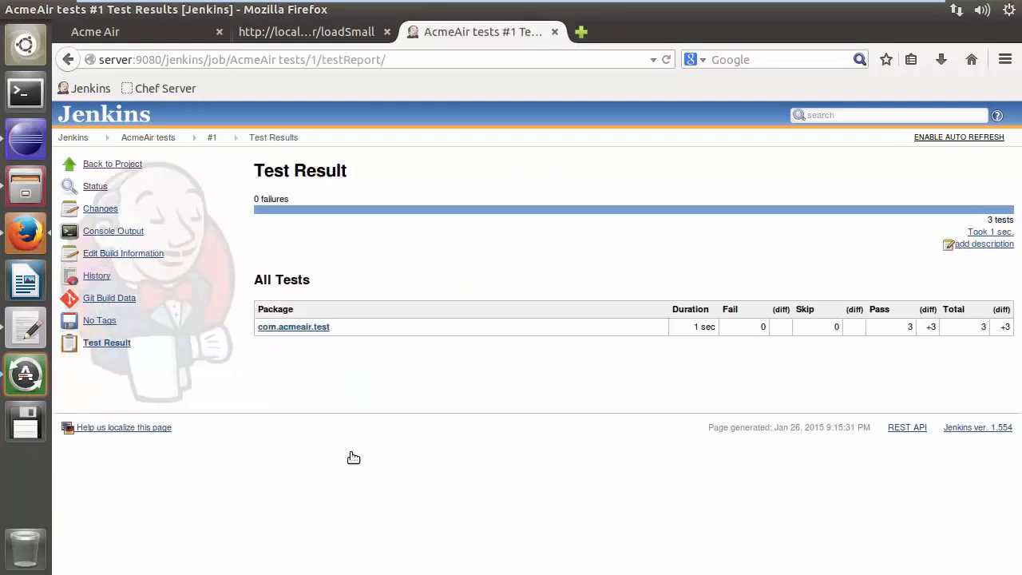
# Commit and push the acmeair index.html change with the message "Change Index Page"
pyautogui.click(22, 144)
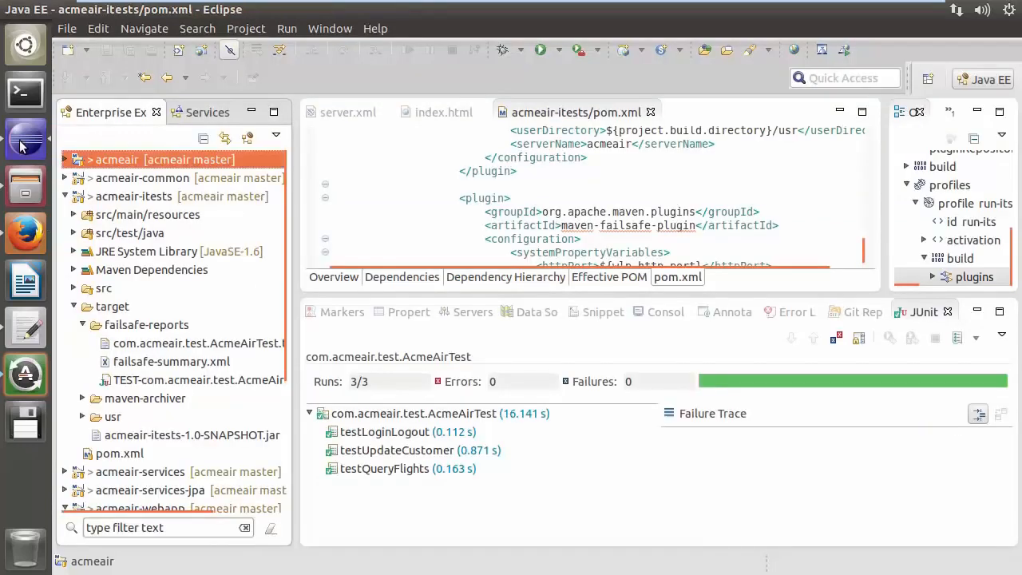
pyautogui.rightClick(136, 161)
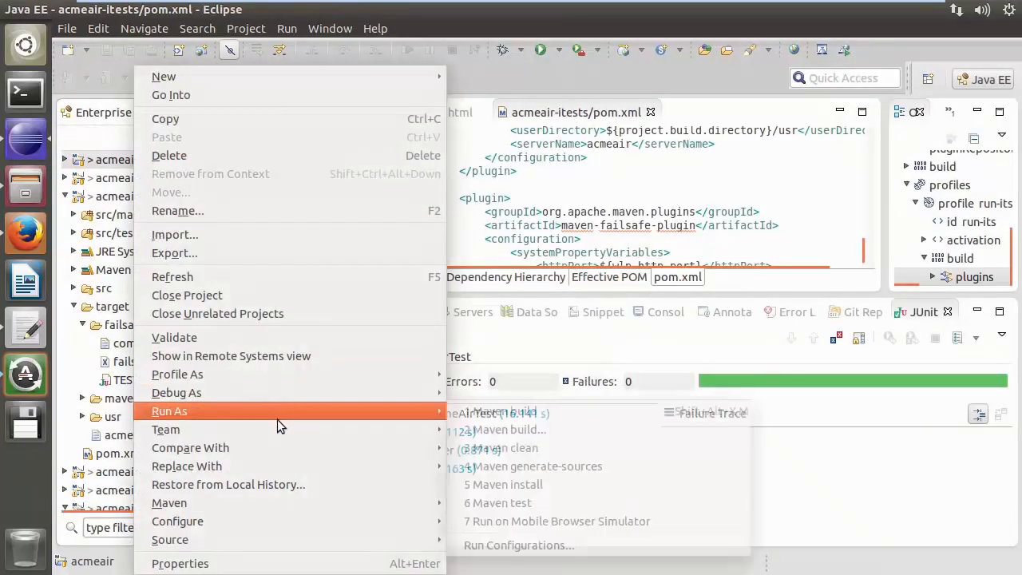
pyautogui.moveTo(279, 428)
pyautogui.click(496, 148)
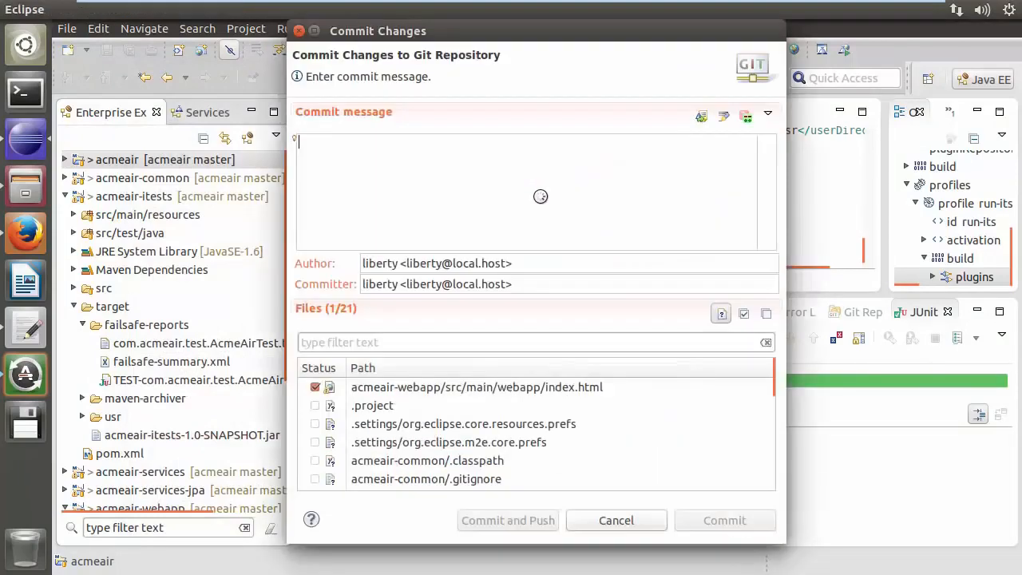
pyautogui.write('Change Index')
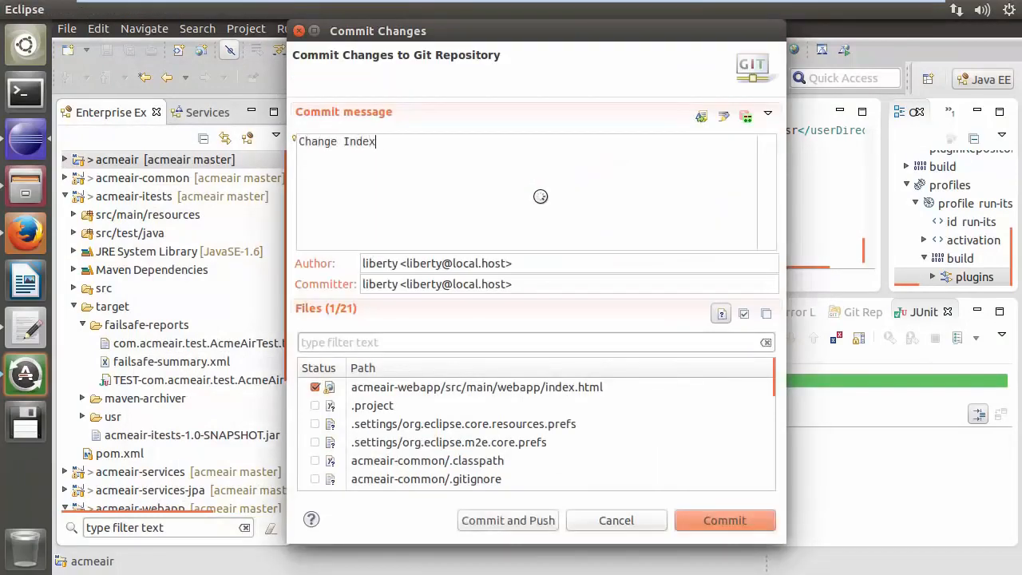
pyautogui.write(' Page')
pyautogui.click(509, 523)
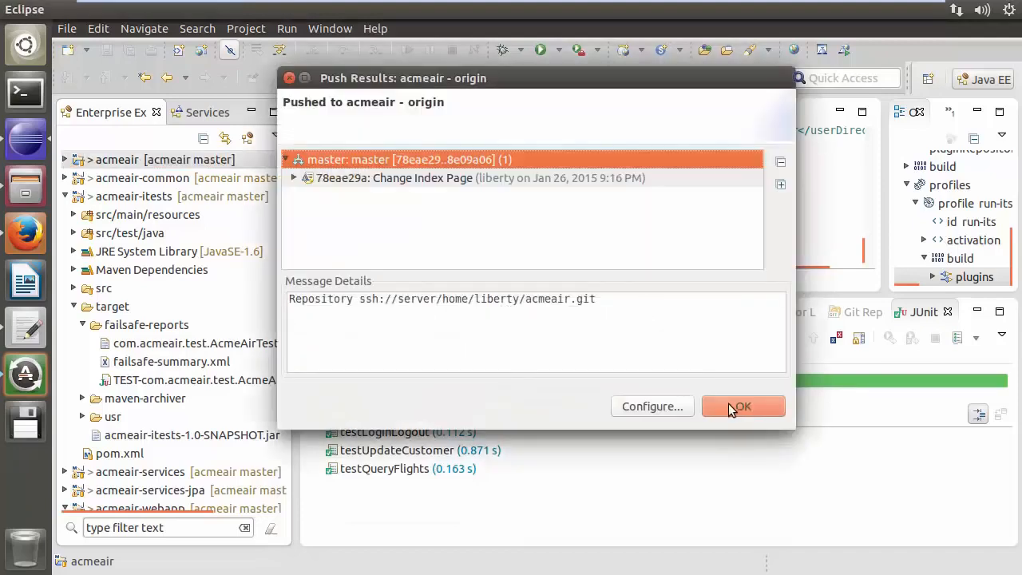
pyautogui.click(739, 406)
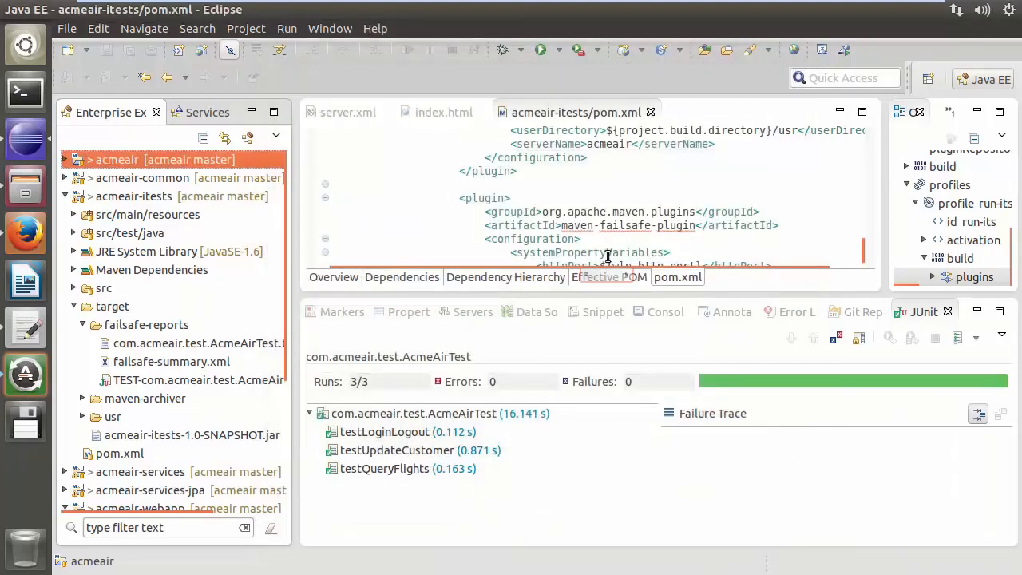
# Switch to a terminal and change into /home/liberty/chef-repo/
pyautogui.hotkey('alt', 'Tab')
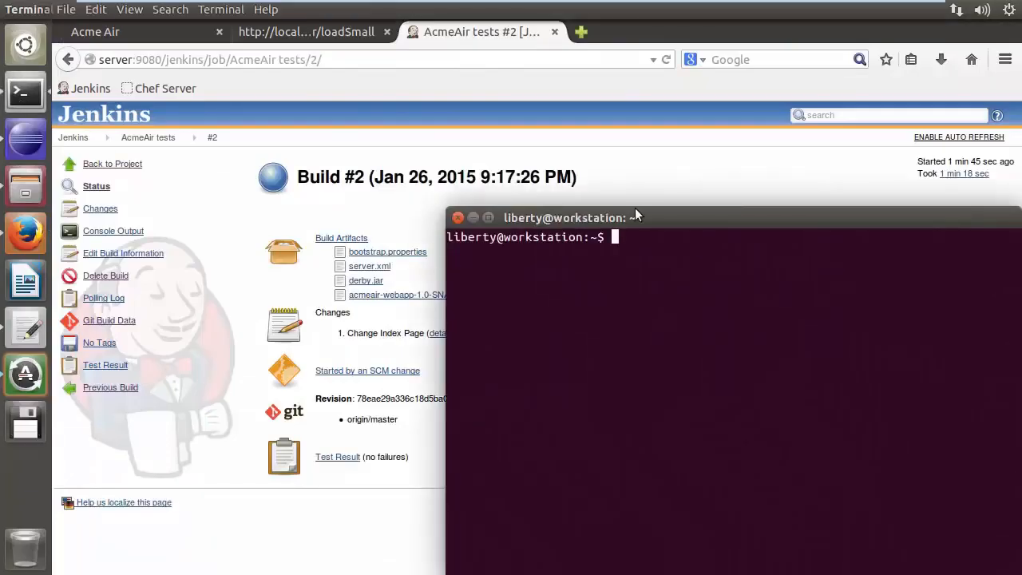
pyautogui.write('cd /home/liberty/chef-repo/')
pyautogui.press('Return')
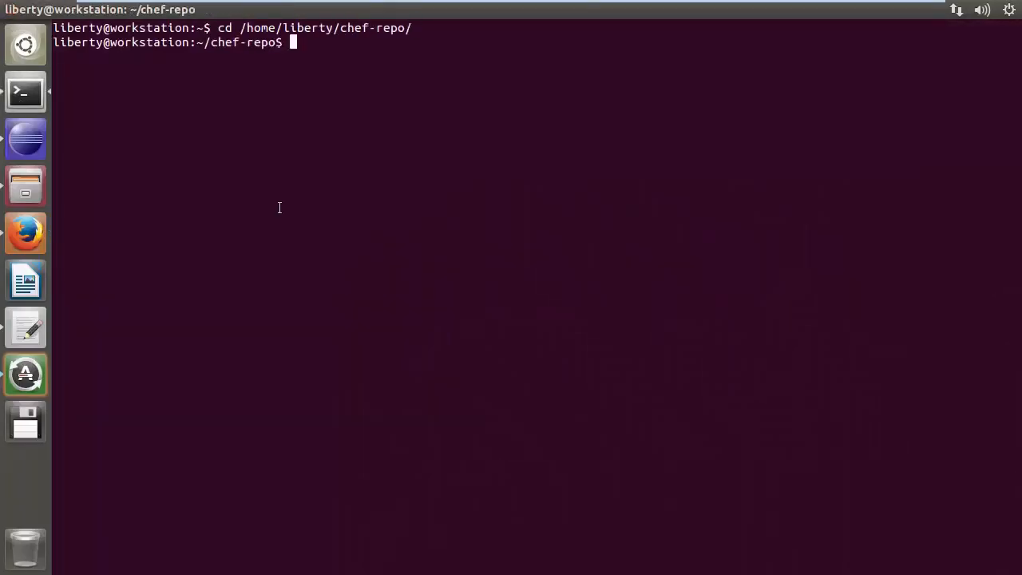
# Create a new Chef cookbook named acmeair with knife
pyautogui.write('knife cookbook create acmeair')
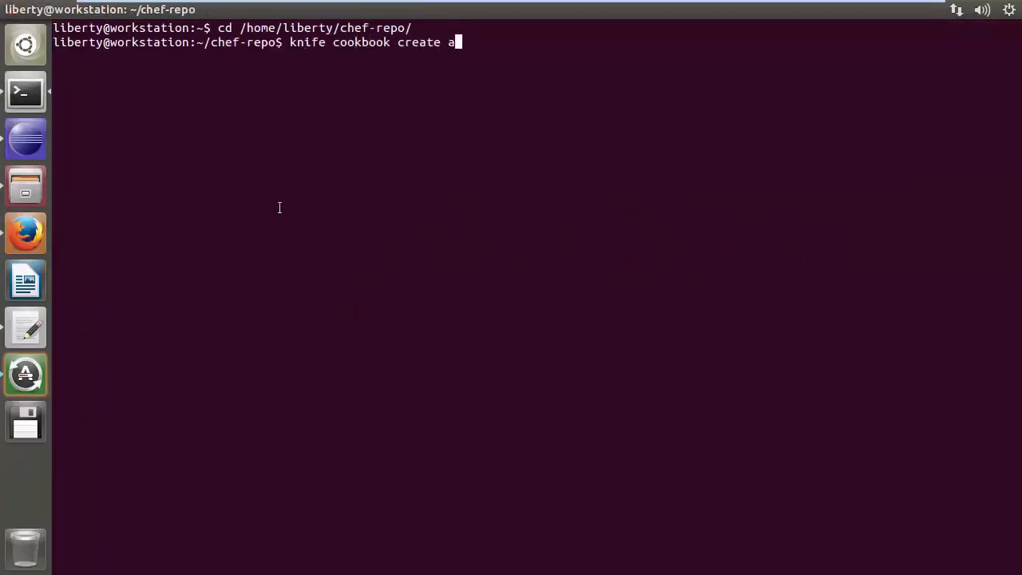
pyautogui.press('Return')
# Add a depends 'wlp' line to the acmeair cookbook's metadata.rb in gedit and save it
pyautogui.write('gedit ')
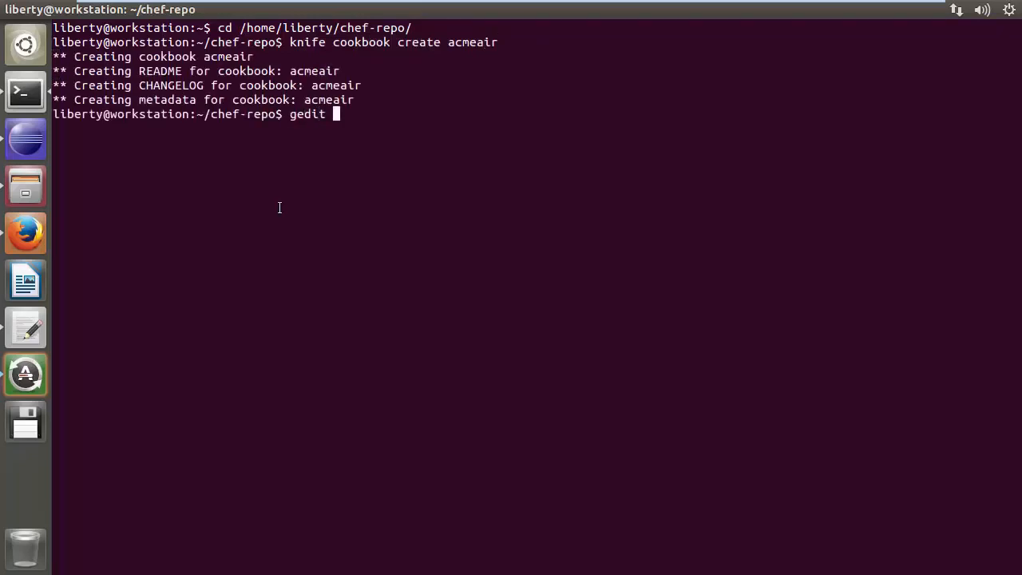
pyautogui.write('/home/liberty/chef-repo/cookbooks/acmeair/metadata.rb')
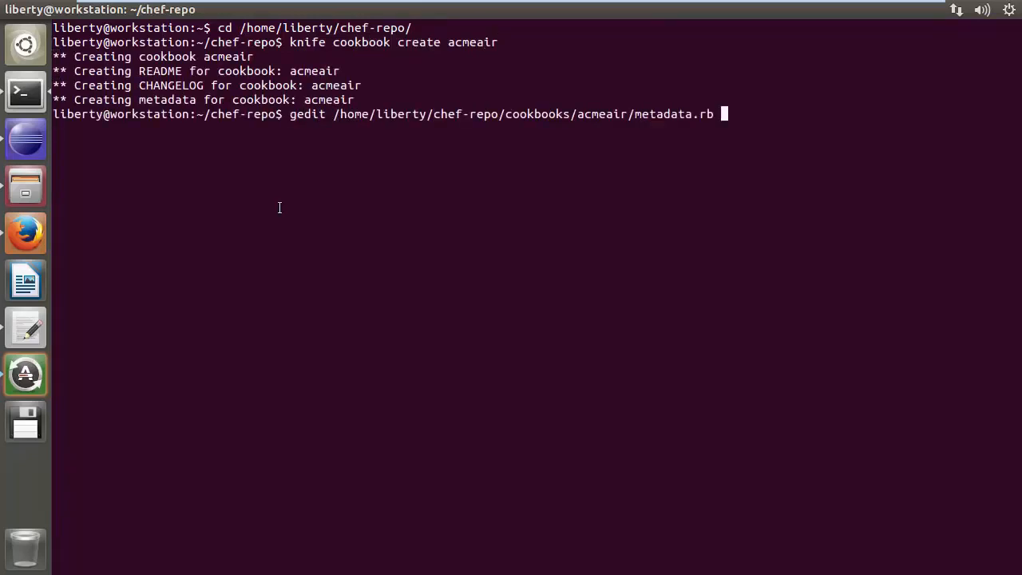
pyautogui.press('Return')
pyautogui.click(242, 170)
pyautogui.press('Return')
pyautogui.press('Return')
pyautogui.write("depends 'wlp'")
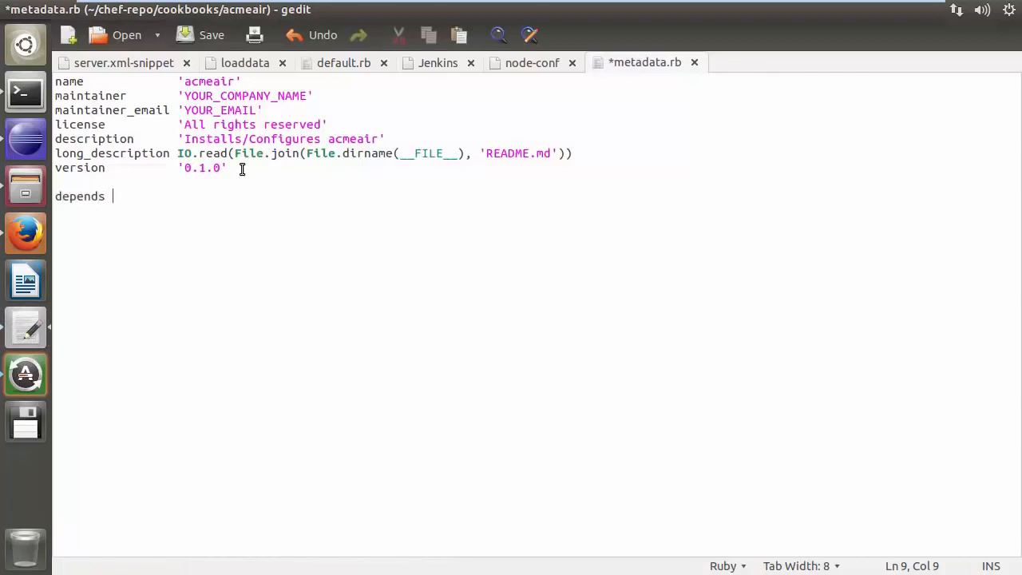
pyautogui.click(194, 34)
pyautogui.hotkey('ctrl', 'w')
# Paste the prepared recipe code into the acmeair cookbook's recipes/default.rb, save it and quit the editor
pyautogui.click(19, 109)
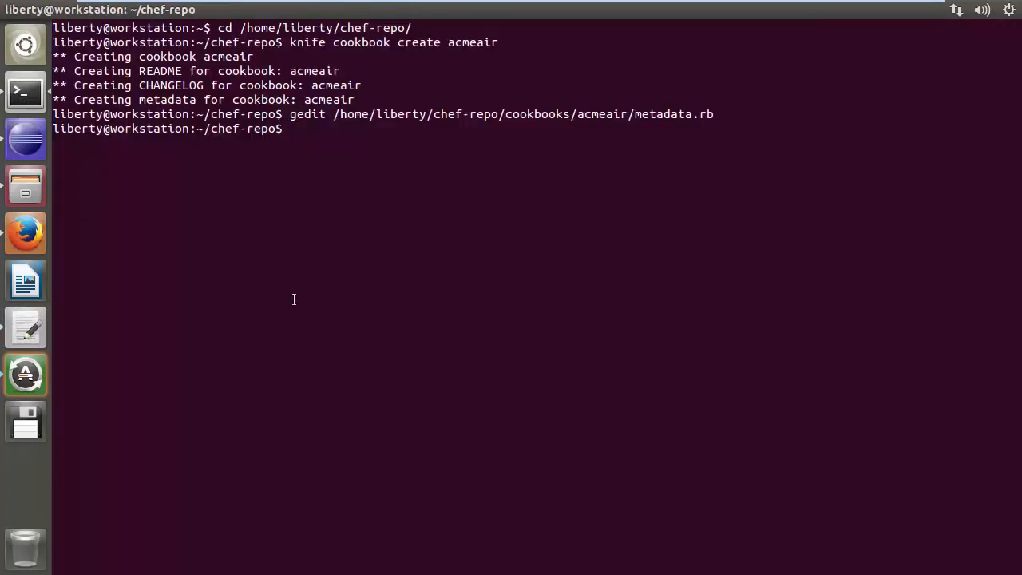
pyautogui.write('gedit /home/liberty/chef-repo/')
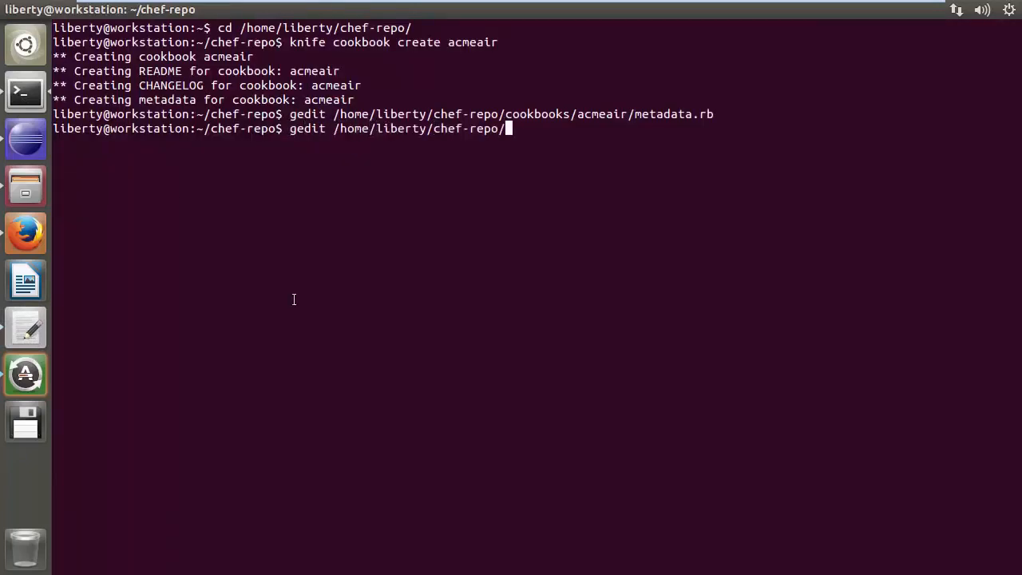
pyautogui.write('cookbooks/acmeair/recipes/default.rb')
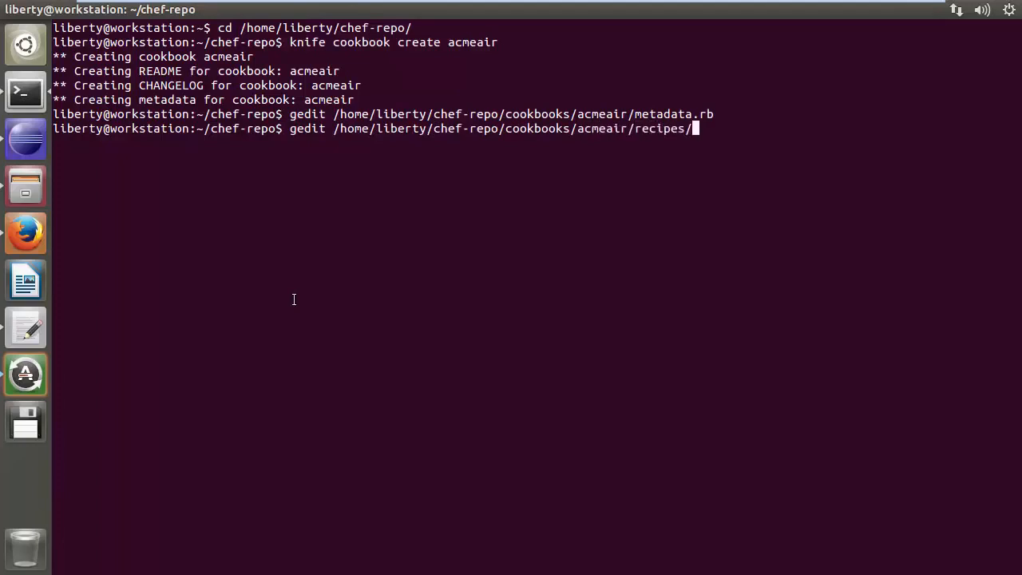
pyautogui.press('Return')
pyautogui.click(339, 64)
pyautogui.hotkey('ctrl', 'a')
pyautogui.hotkey('ctrl', 'c')
pyautogui.click(638, 63)
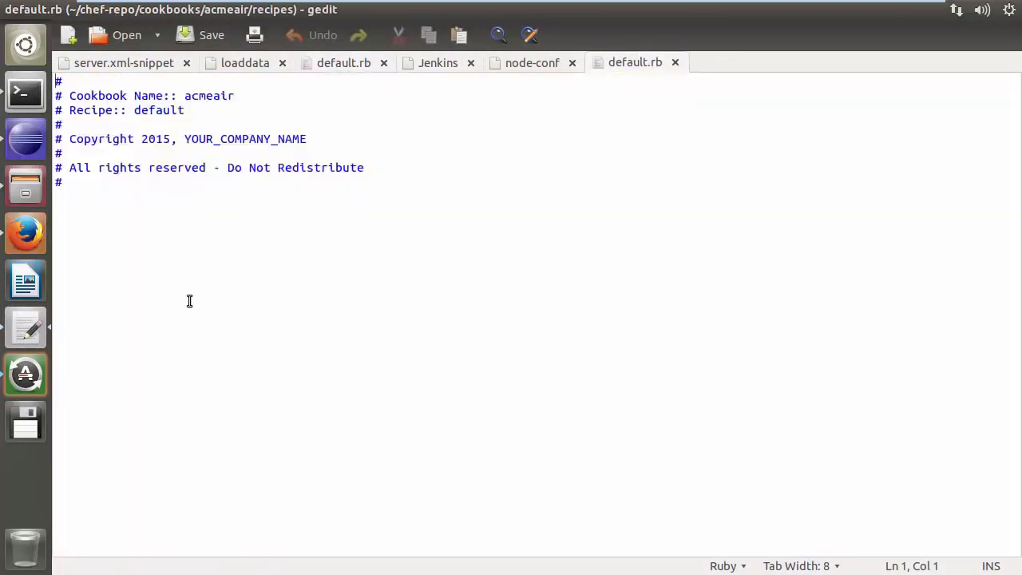
pyautogui.click(113, 202)
pyautogui.press('Return')
pyautogui.hotkey('ctrl', 'v')
pyautogui.hotkey('ctrl', 's')
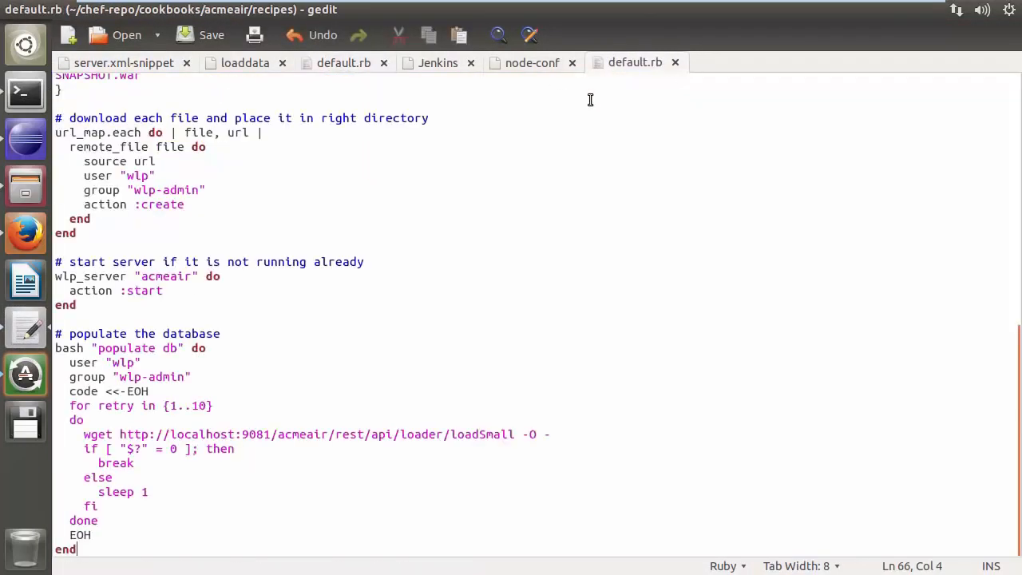
pyautogui.hotkey('ctrl', 'q')
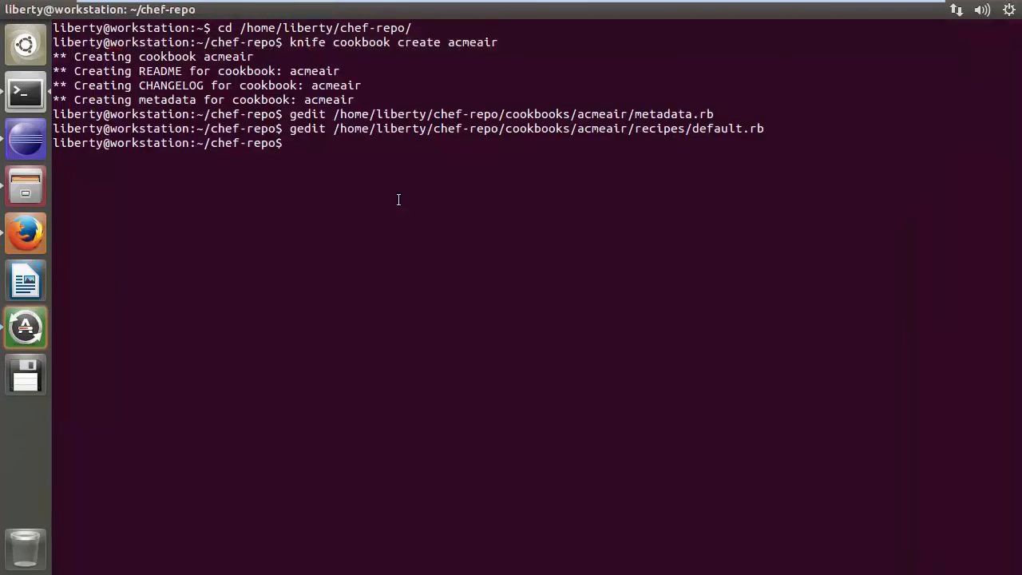
# Upload the acmeair cookbook to the Chef server
pyautogui.write('knife cookbook upload acmeair')
pyautogui.press('Return')
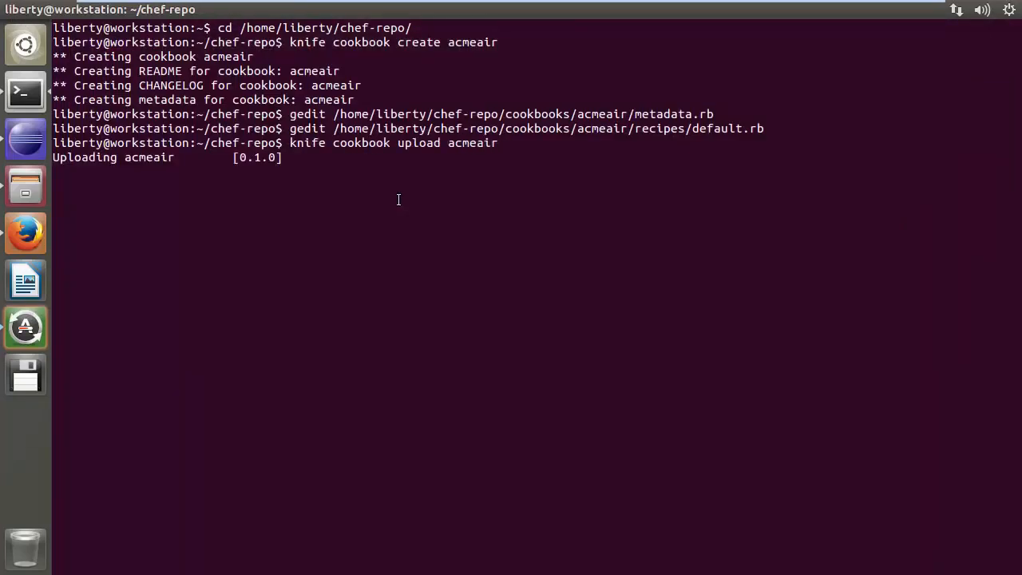
# Bootstrap the node template with sudo as user liberty, then list the Chef nodes
pyautogui.write('knife')
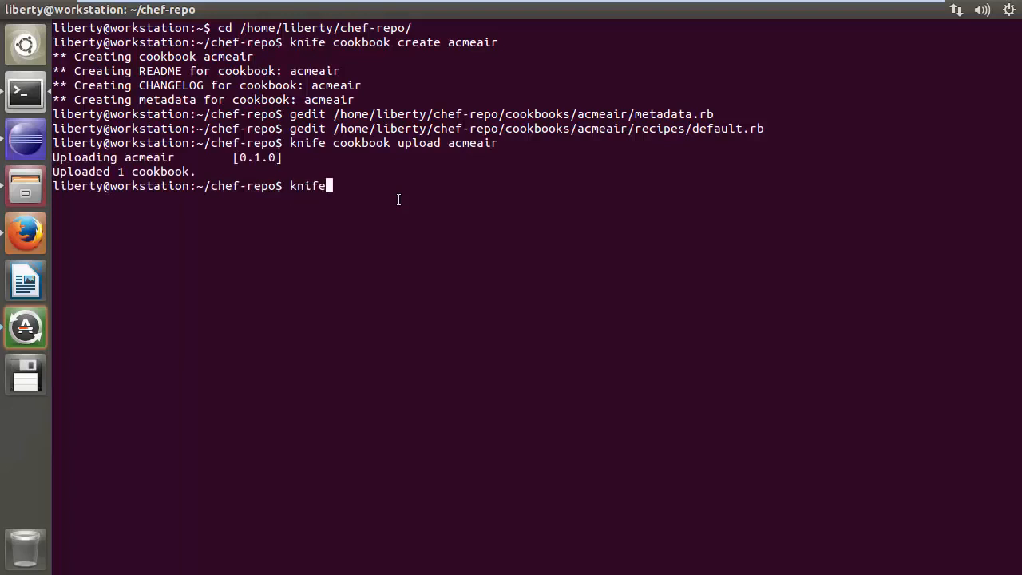
pyautogui.write(' bootstrap template --sudo ')
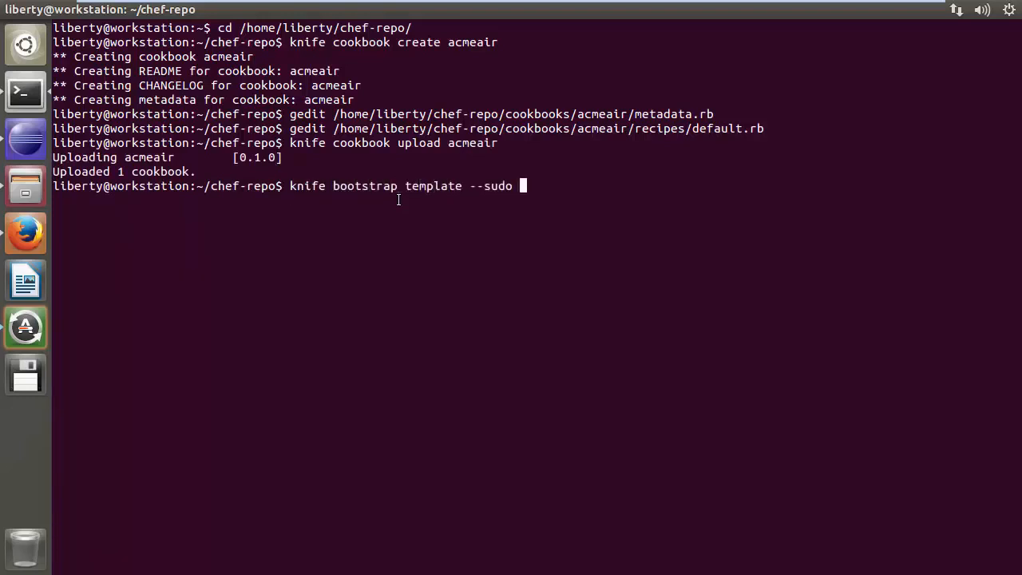
pyautogui.write('-x liberty')
pyautogui.press('Return')
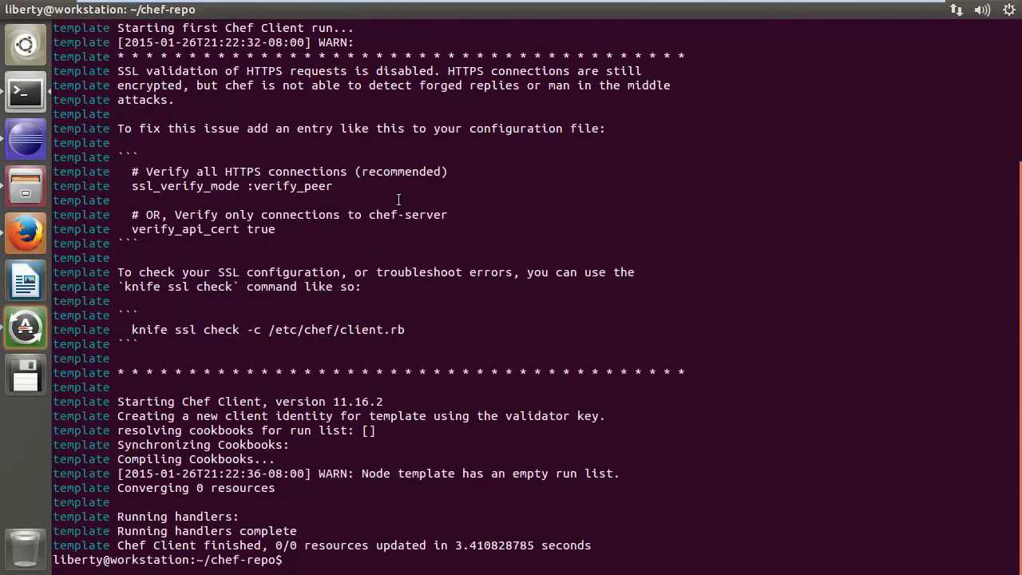
pyautogui.write('knife node list')
pyautogui.press('Return')
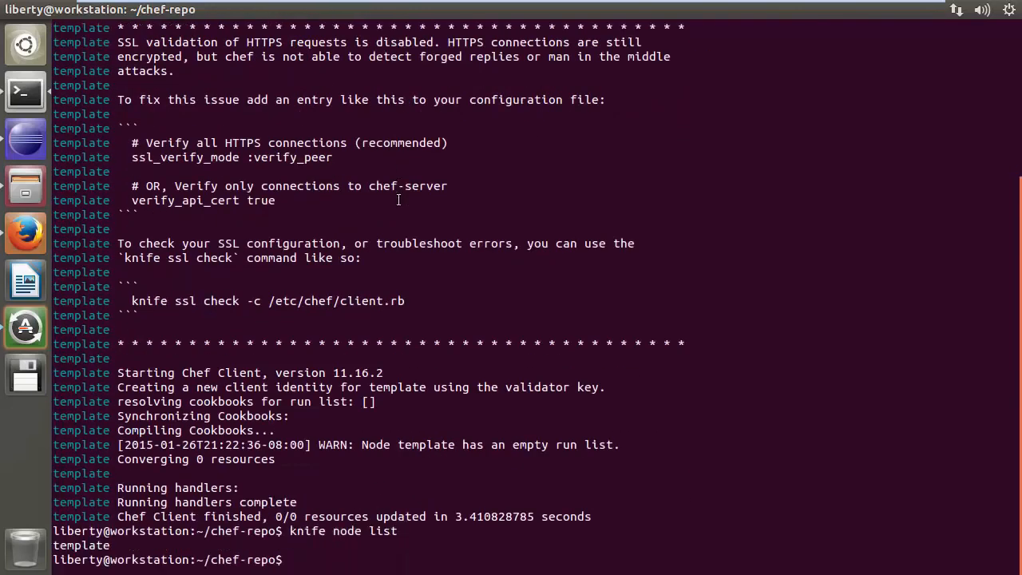
# Edit node template in gedit, replacing its JSON with the node-conf contents with run list recipe[apt] and recipe[acmeair], and save
pyautogui.write('knife node ')
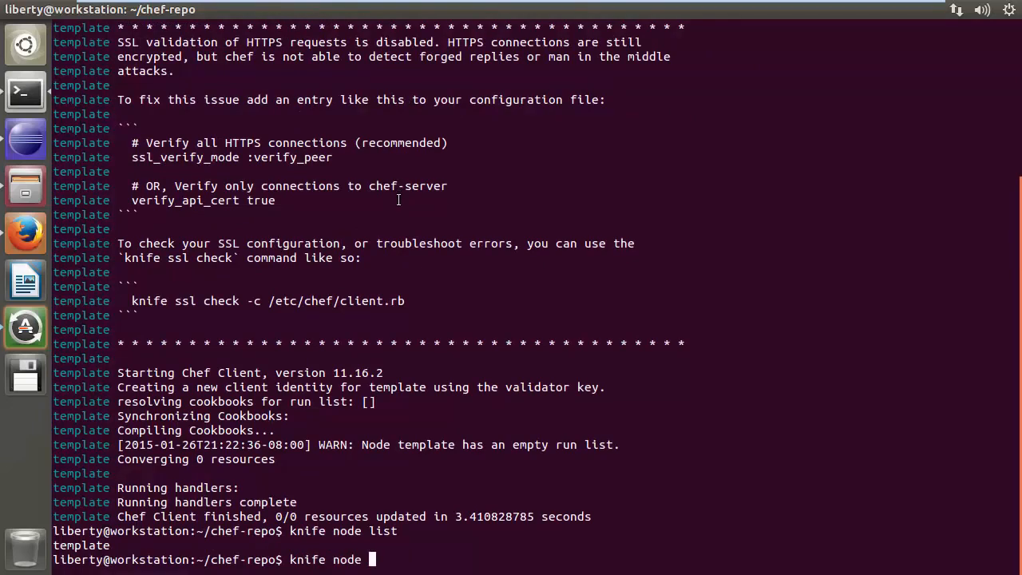
pyautogui.write('edit template -e gedit')
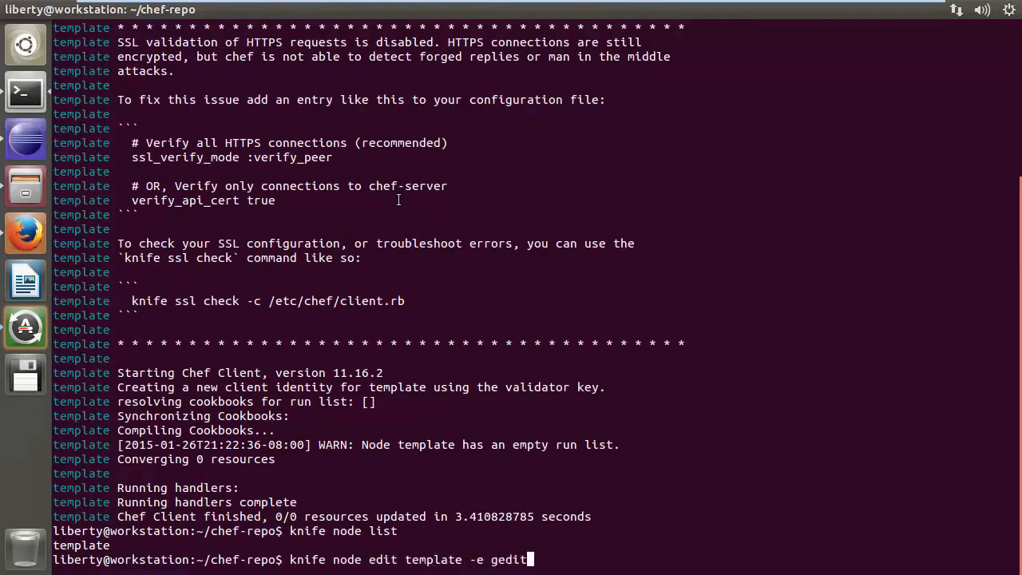
pyautogui.press('Return')
pyautogui.click(28, 194)
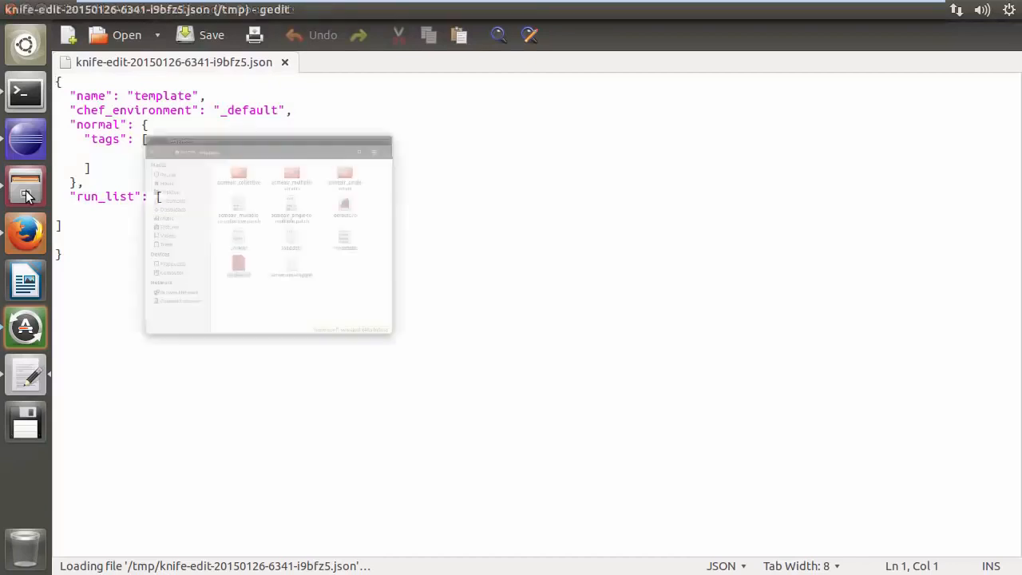
pyautogui.doubleClick(266, 322)
pyautogui.hotkey('ctrl', 'a')
pyautogui.hotkey('ctrl', 'c')
pyautogui.click(386, 63)
pyautogui.hotkey('ctrl', 'a')
pyautogui.hotkey('ctrl', 'v')
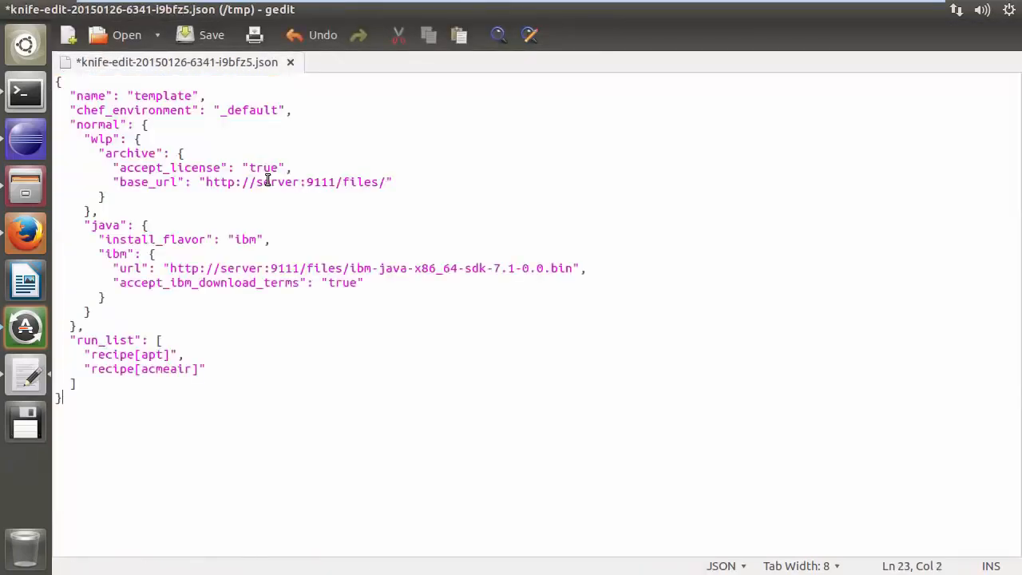
pyautogui.click(12, 10)
pyautogui.click(748, 358)
pyautogui.click(463, 529)
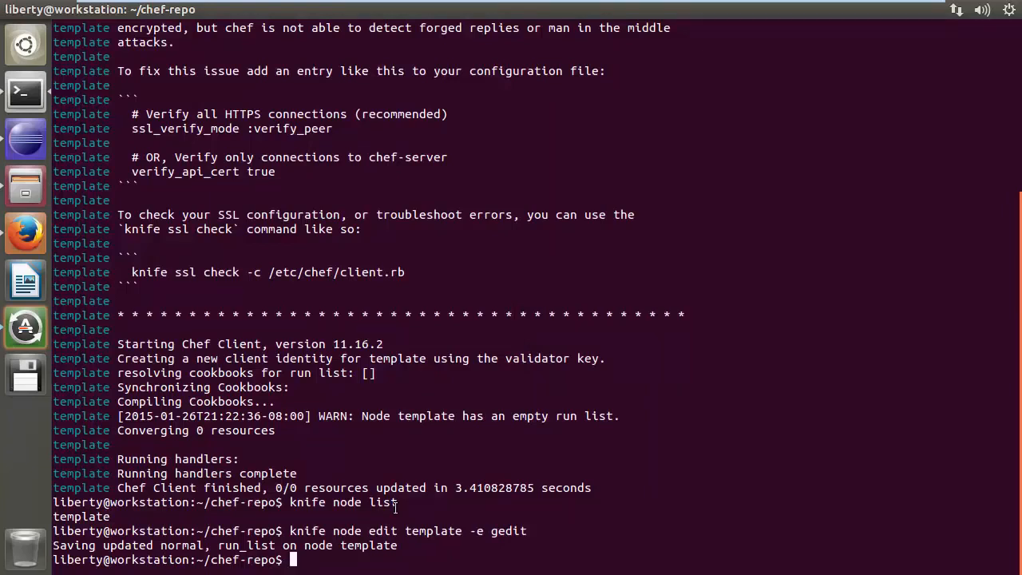
# Run sudo chef-client on the template node through knife ssh
pyautogui.write('knife ssh name:template sudo chef')
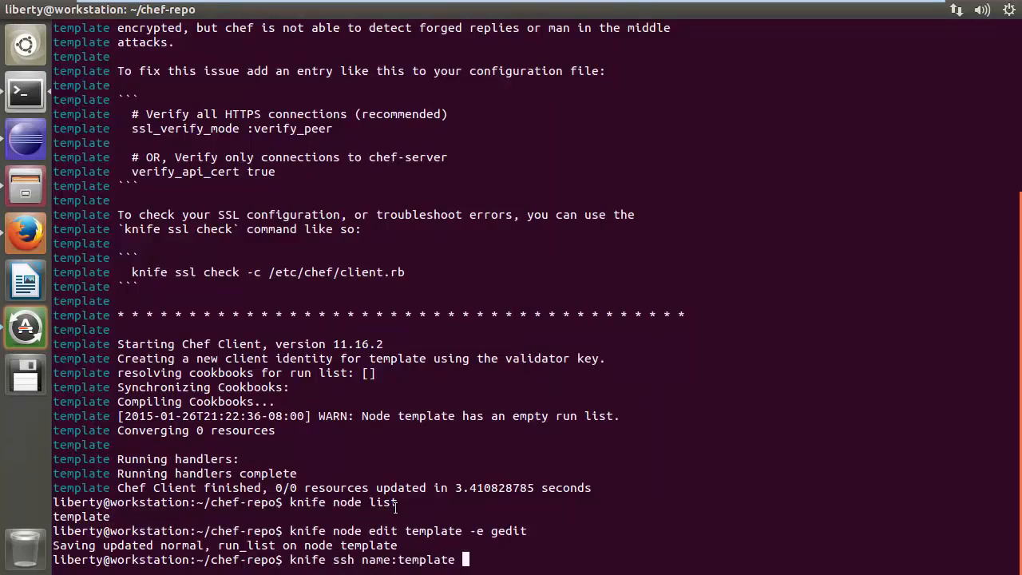
pyautogui.write('-client')
pyautogui.press('Return')
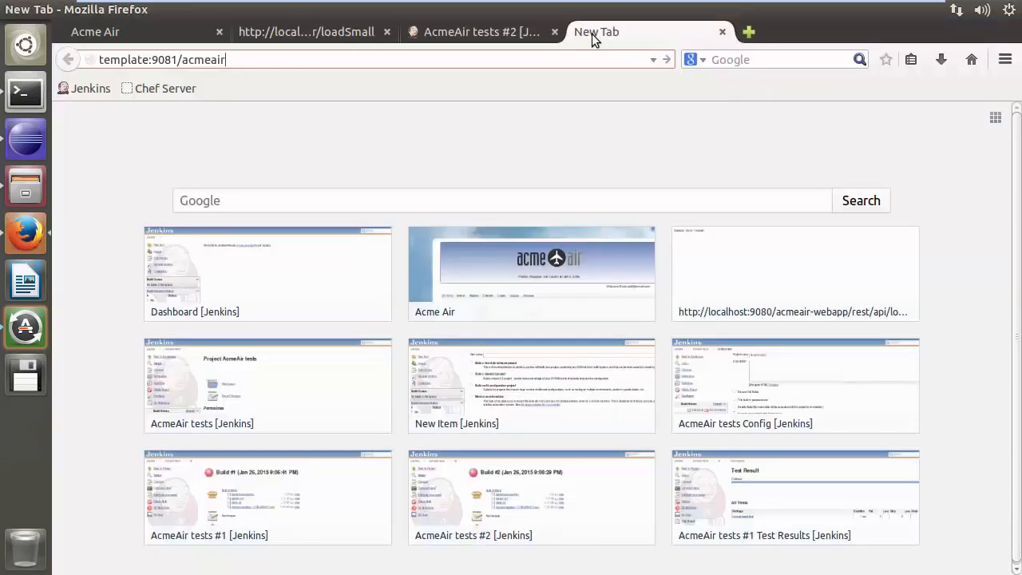
# Open template:9081/acmeair/ in the browser
pyautogui.write('/')
pyautogui.press('Return')
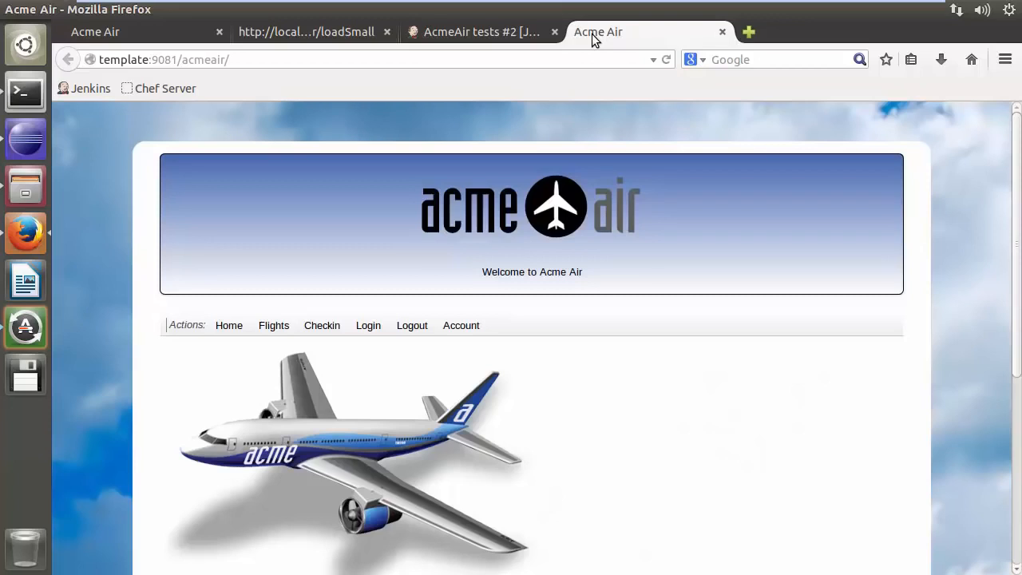
# Create a new free-style Jenkins project named AcmeAir-Chef
pyautogui.click(479, 32)
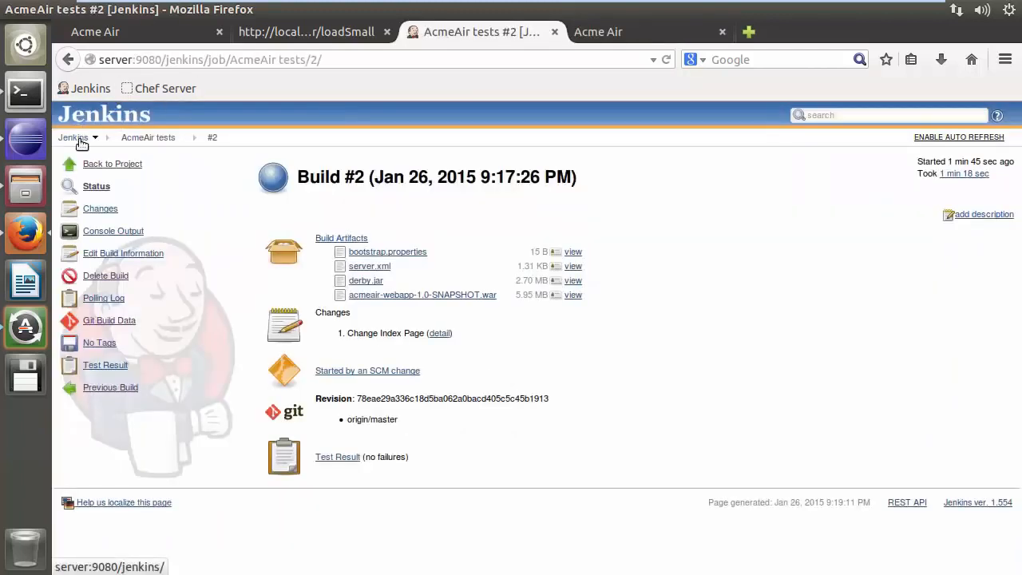
pyautogui.click(78, 138)
pyautogui.click(112, 165)
pyautogui.click(362, 157)
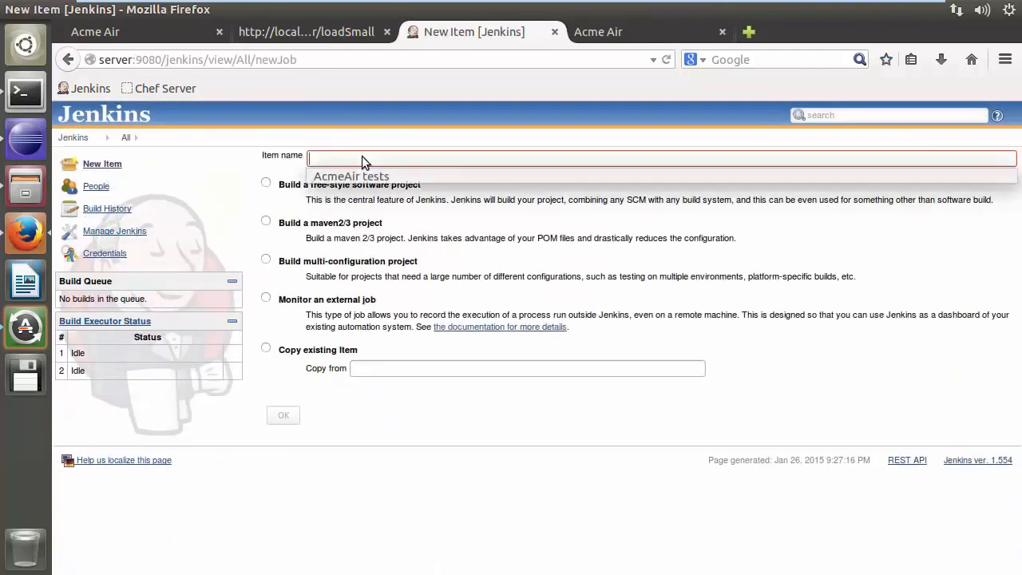
pyautogui.write('AcmeAir-Chef')
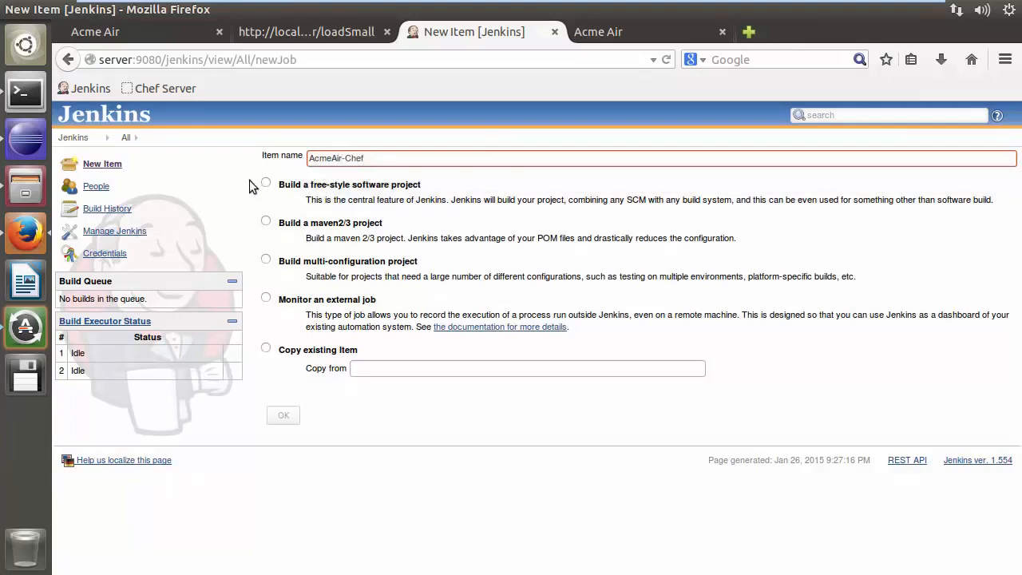
pyautogui.click(264, 183)
pyautogui.click(284, 416)
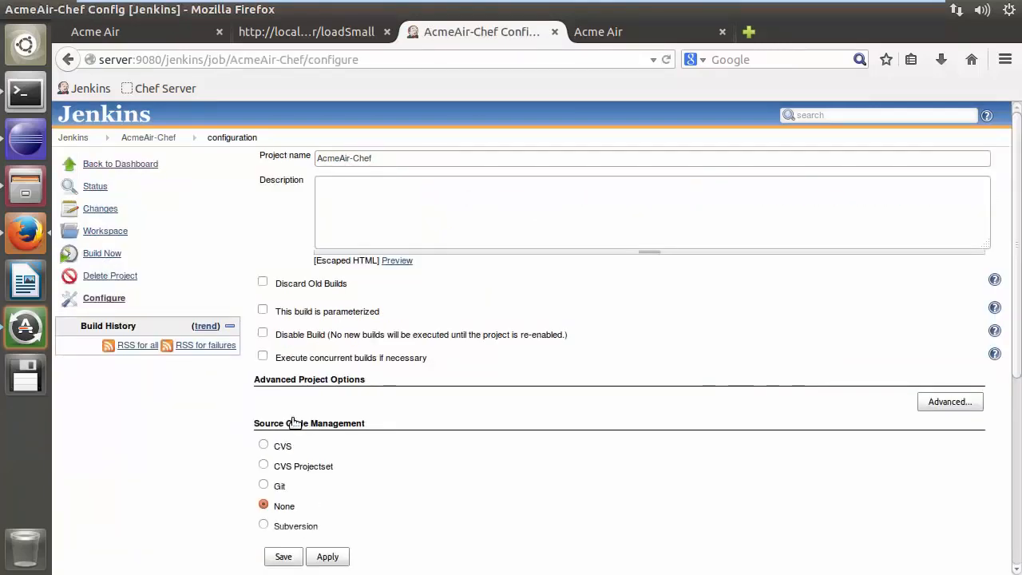
# Add a build step executing sudo chef-client over SSH to the AcmeAir-Chef job and save it
pyautogui.scroll(-6, 305, 431)
pyautogui.click(303, 424)
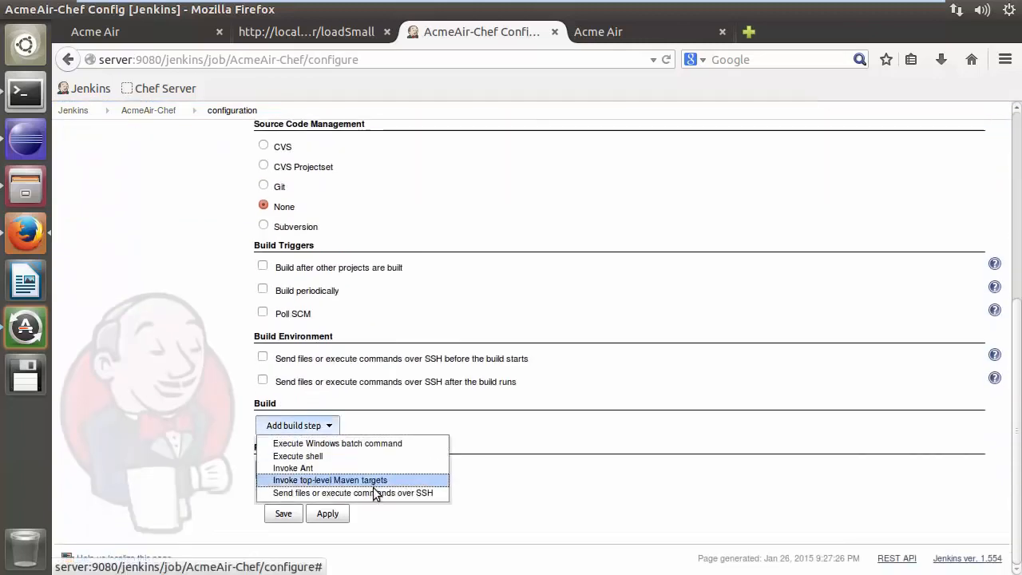
pyautogui.click(375, 493)
pyautogui.scroll(-2, 455, 399)
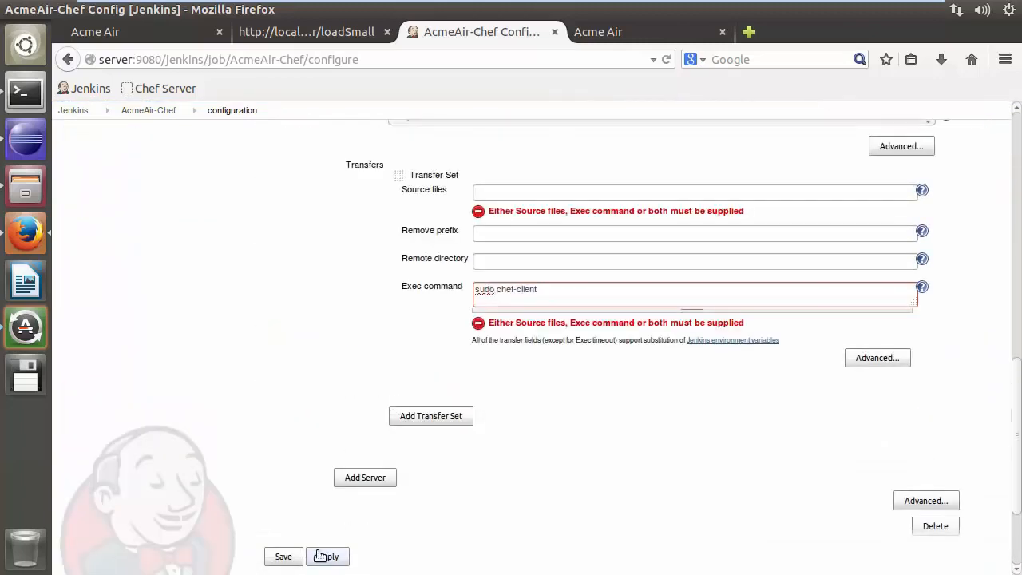
pyautogui.click(289, 557)
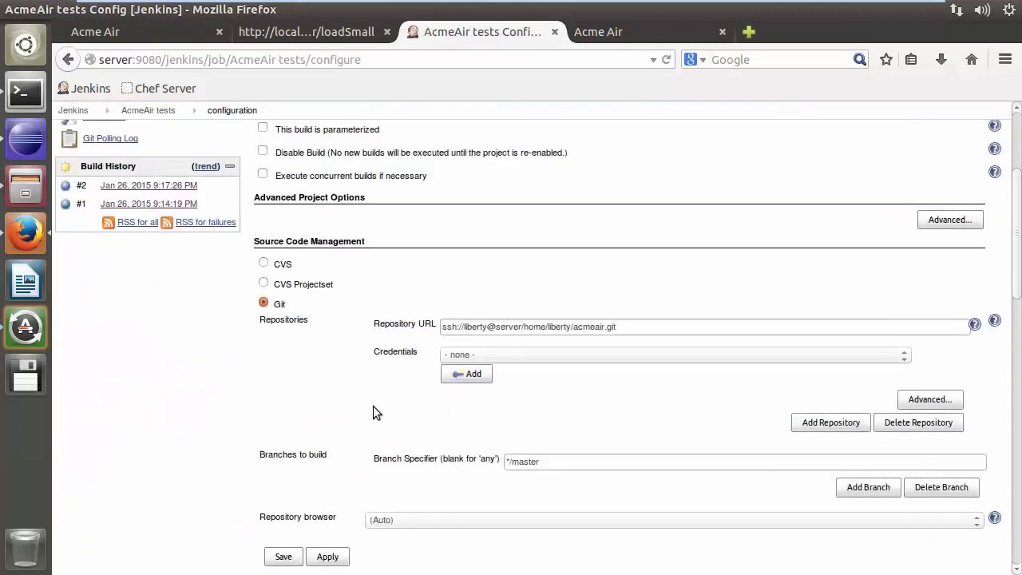
# Add a Build other projects post-build action triggering AcmeAir-Chef to the AcmeAir tests job and save it
pyautogui.scroll(-15, 319, 489)
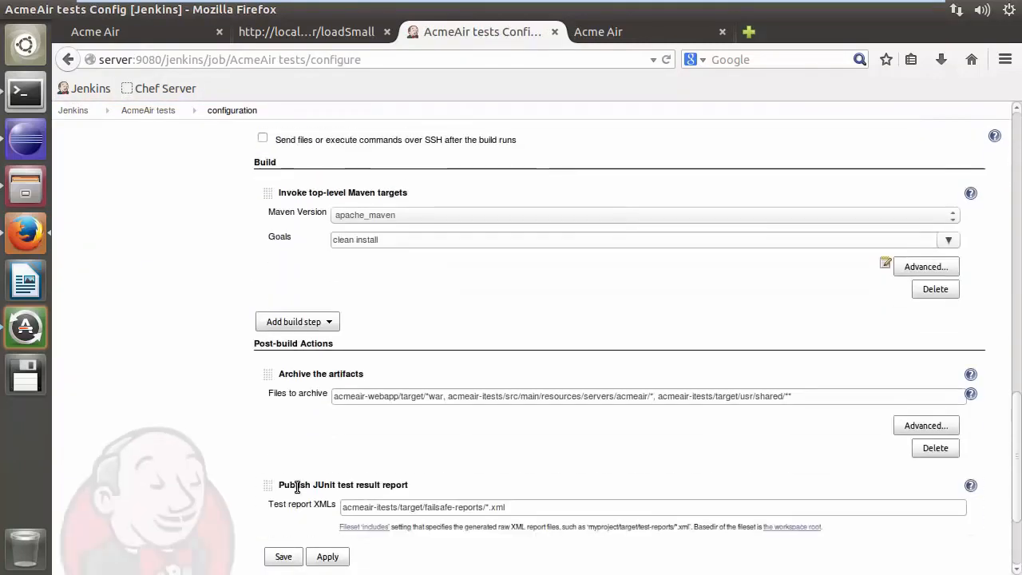
pyautogui.scroll(-4, 297, 487)
pyautogui.click(308, 471)
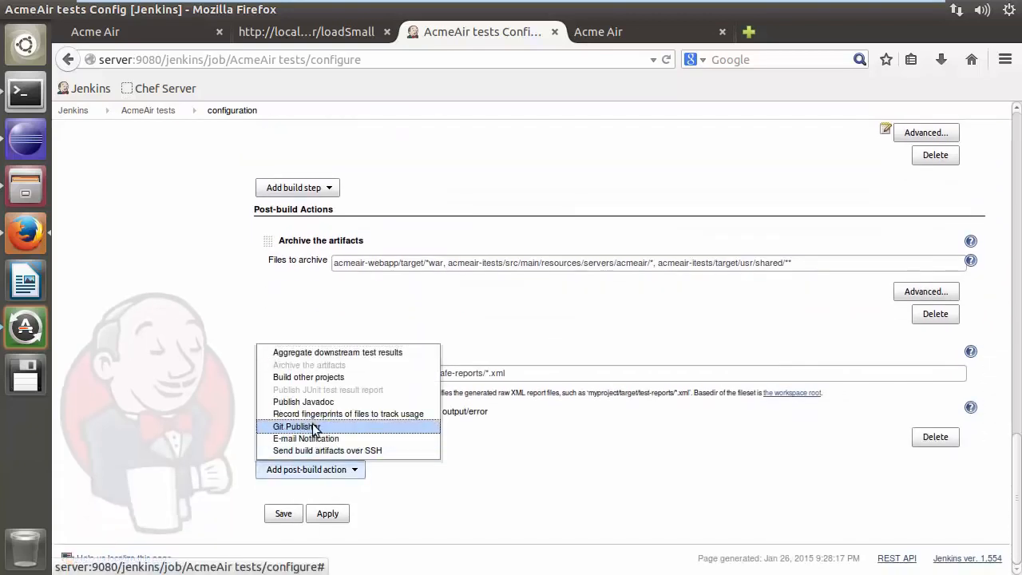
pyautogui.click(314, 378)
pyautogui.click(373, 380)
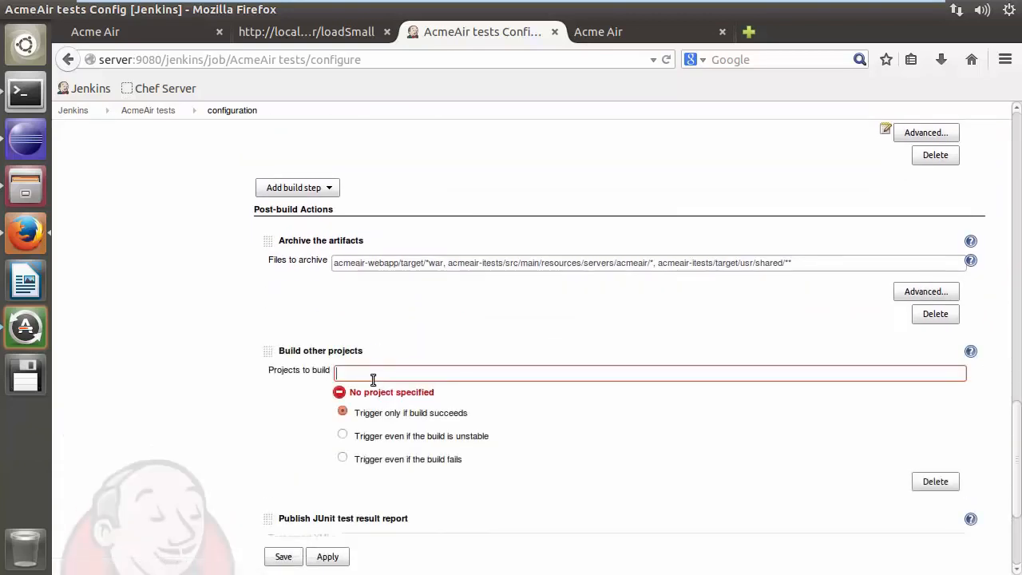
pyautogui.write('AcmeAir-Chef,')
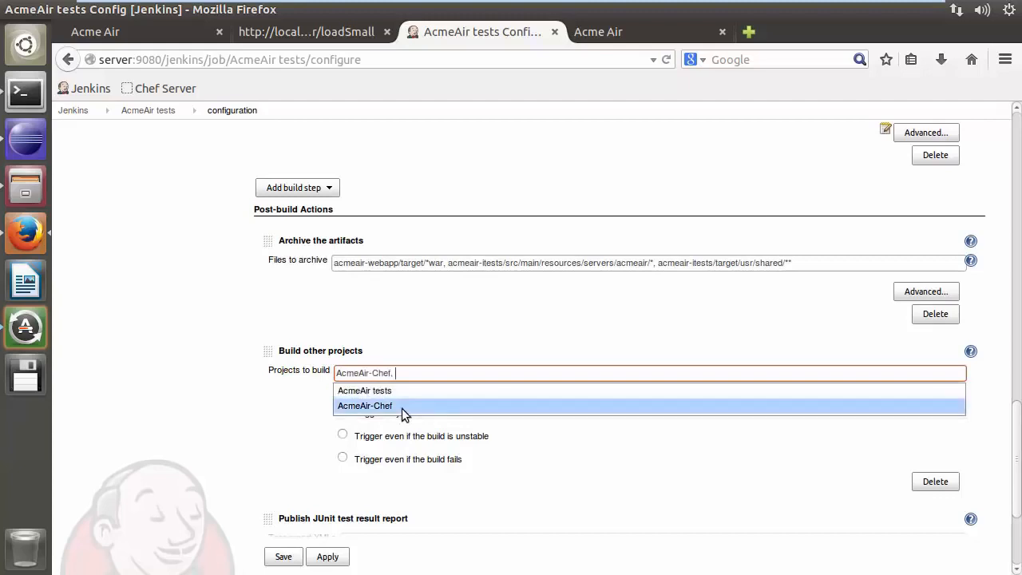
pyautogui.click(404, 409)
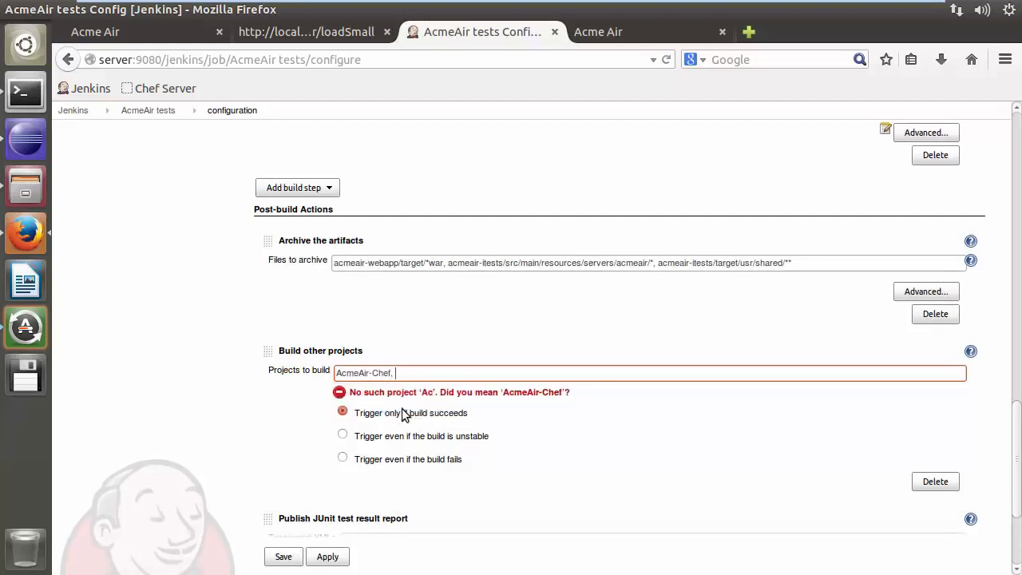
pyautogui.click(284, 556)
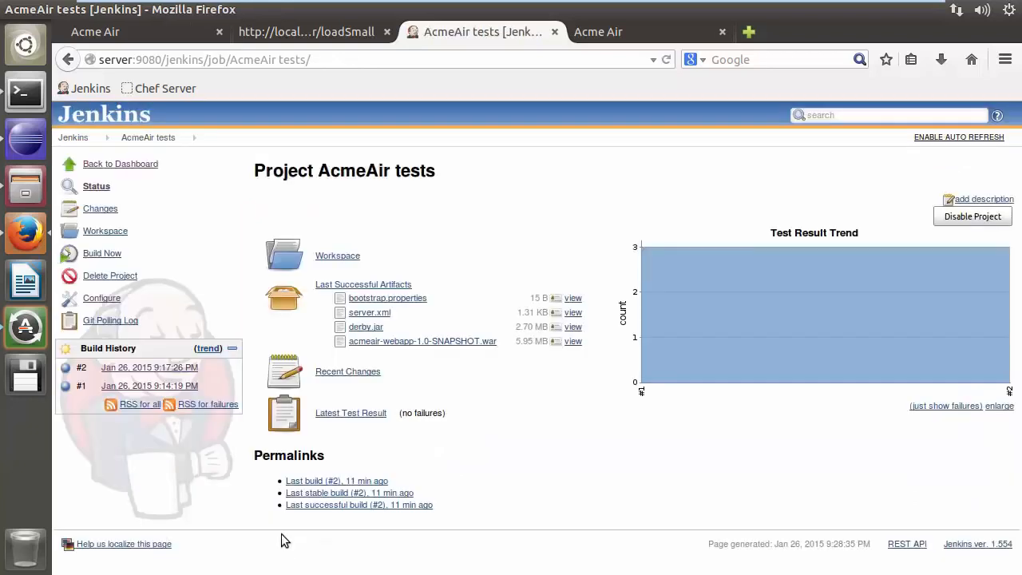
# Start a new build of the AcmeAir tests job and open that build's page
pyautogui.click(104, 255)
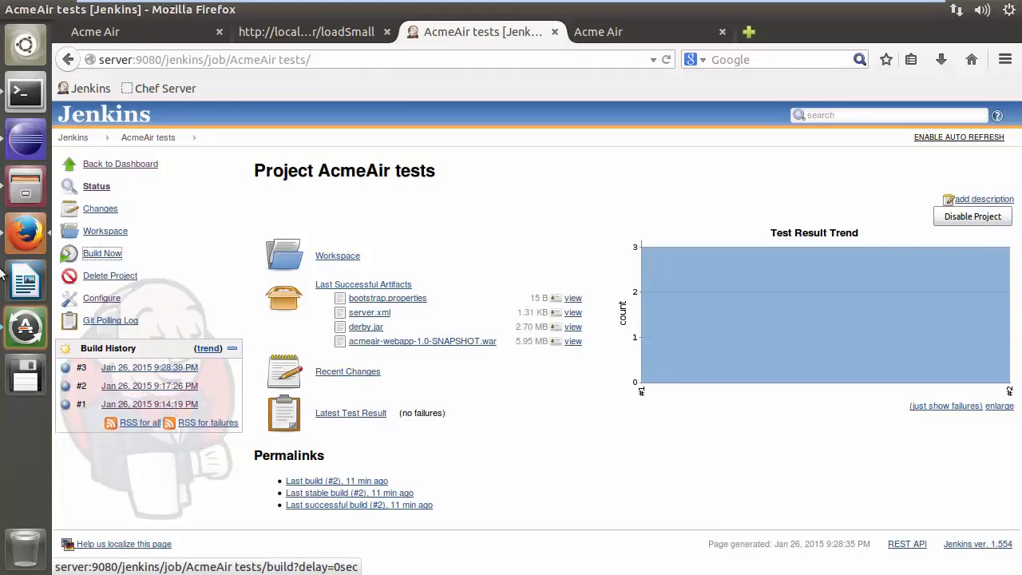
pyautogui.click(174, 368)
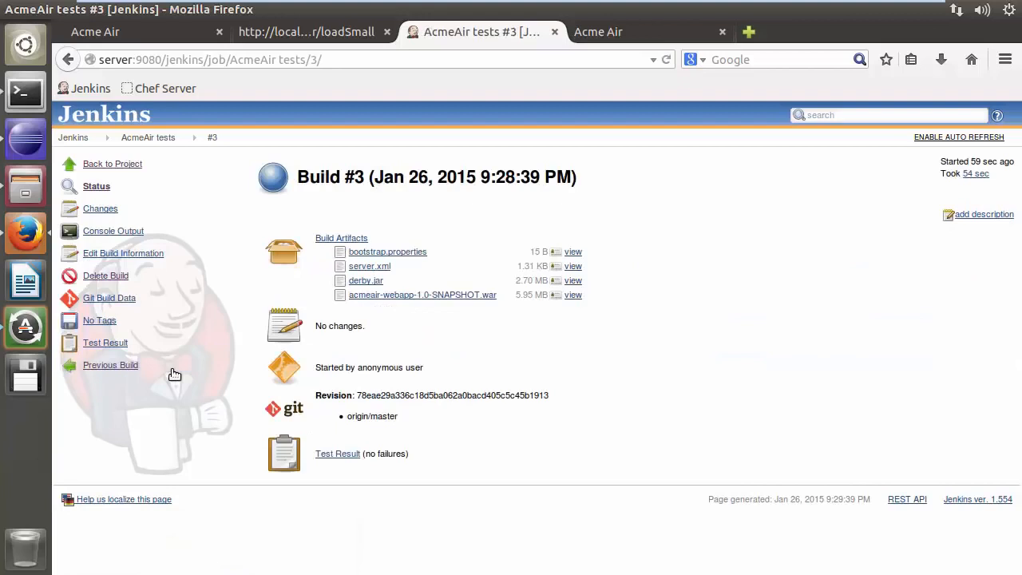
# Inspect the AcmeAir-Chef build triggered by AcmeAir tests, then reload template:9081/acmeair/ to check the redeployed application
pyautogui.click(82, 139)
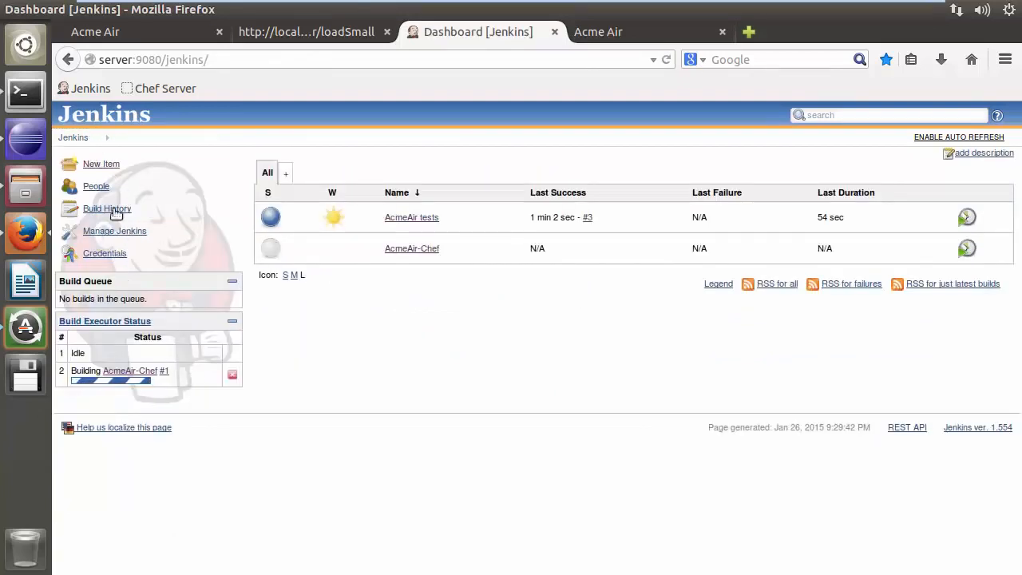
pyautogui.click(412, 249)
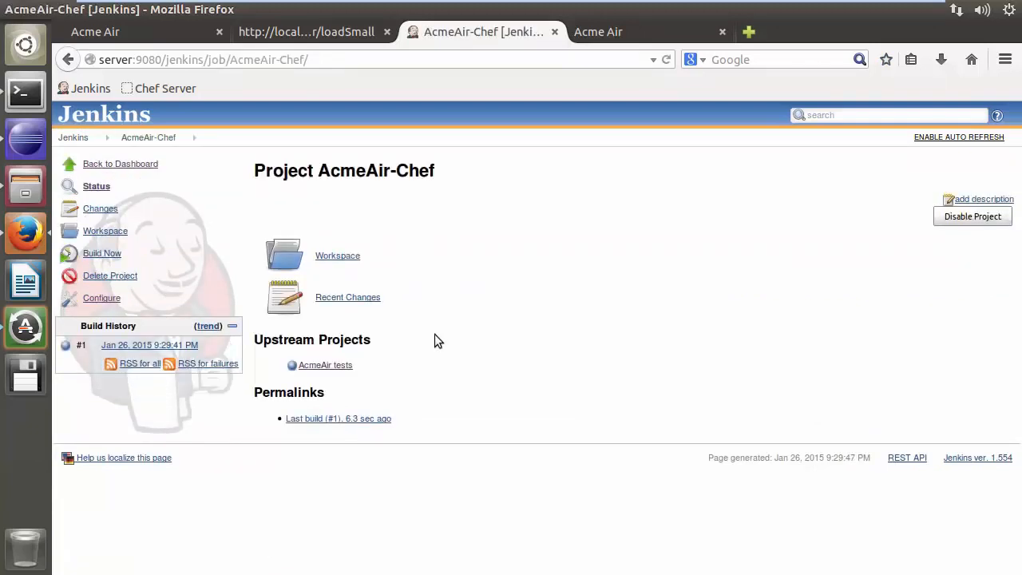
pyautogui.click(191, 345)
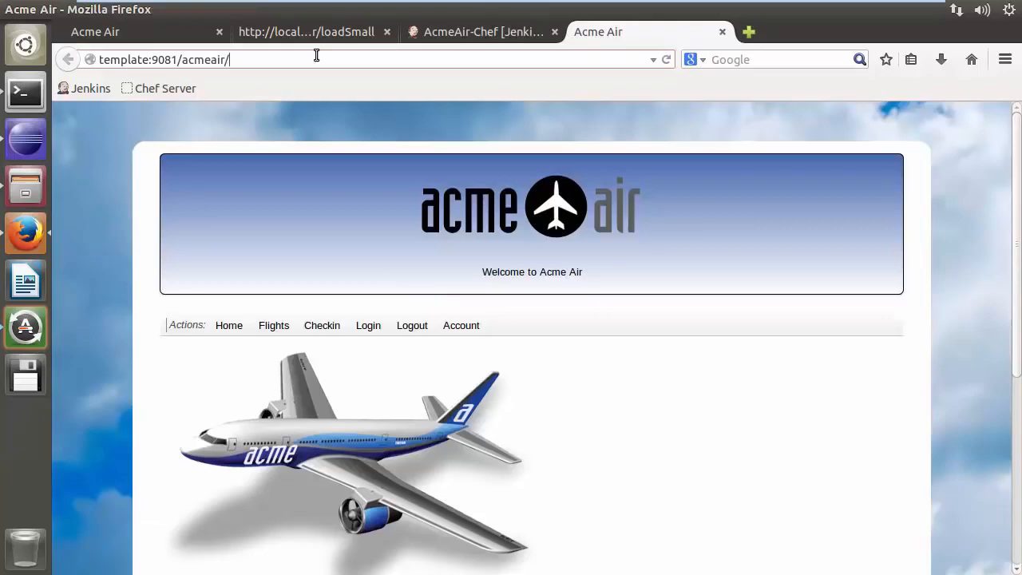
pyautogui.press('Return')
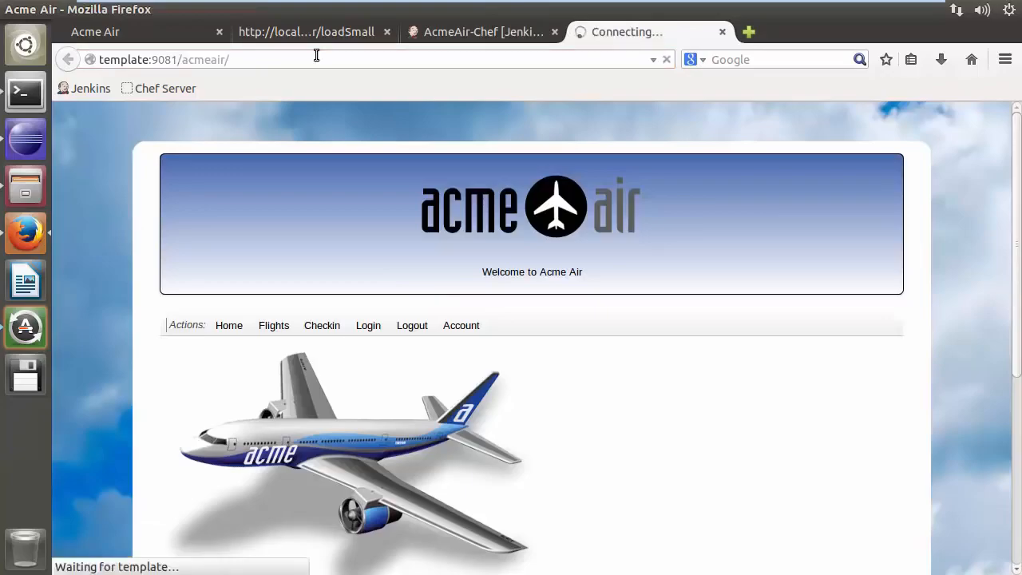